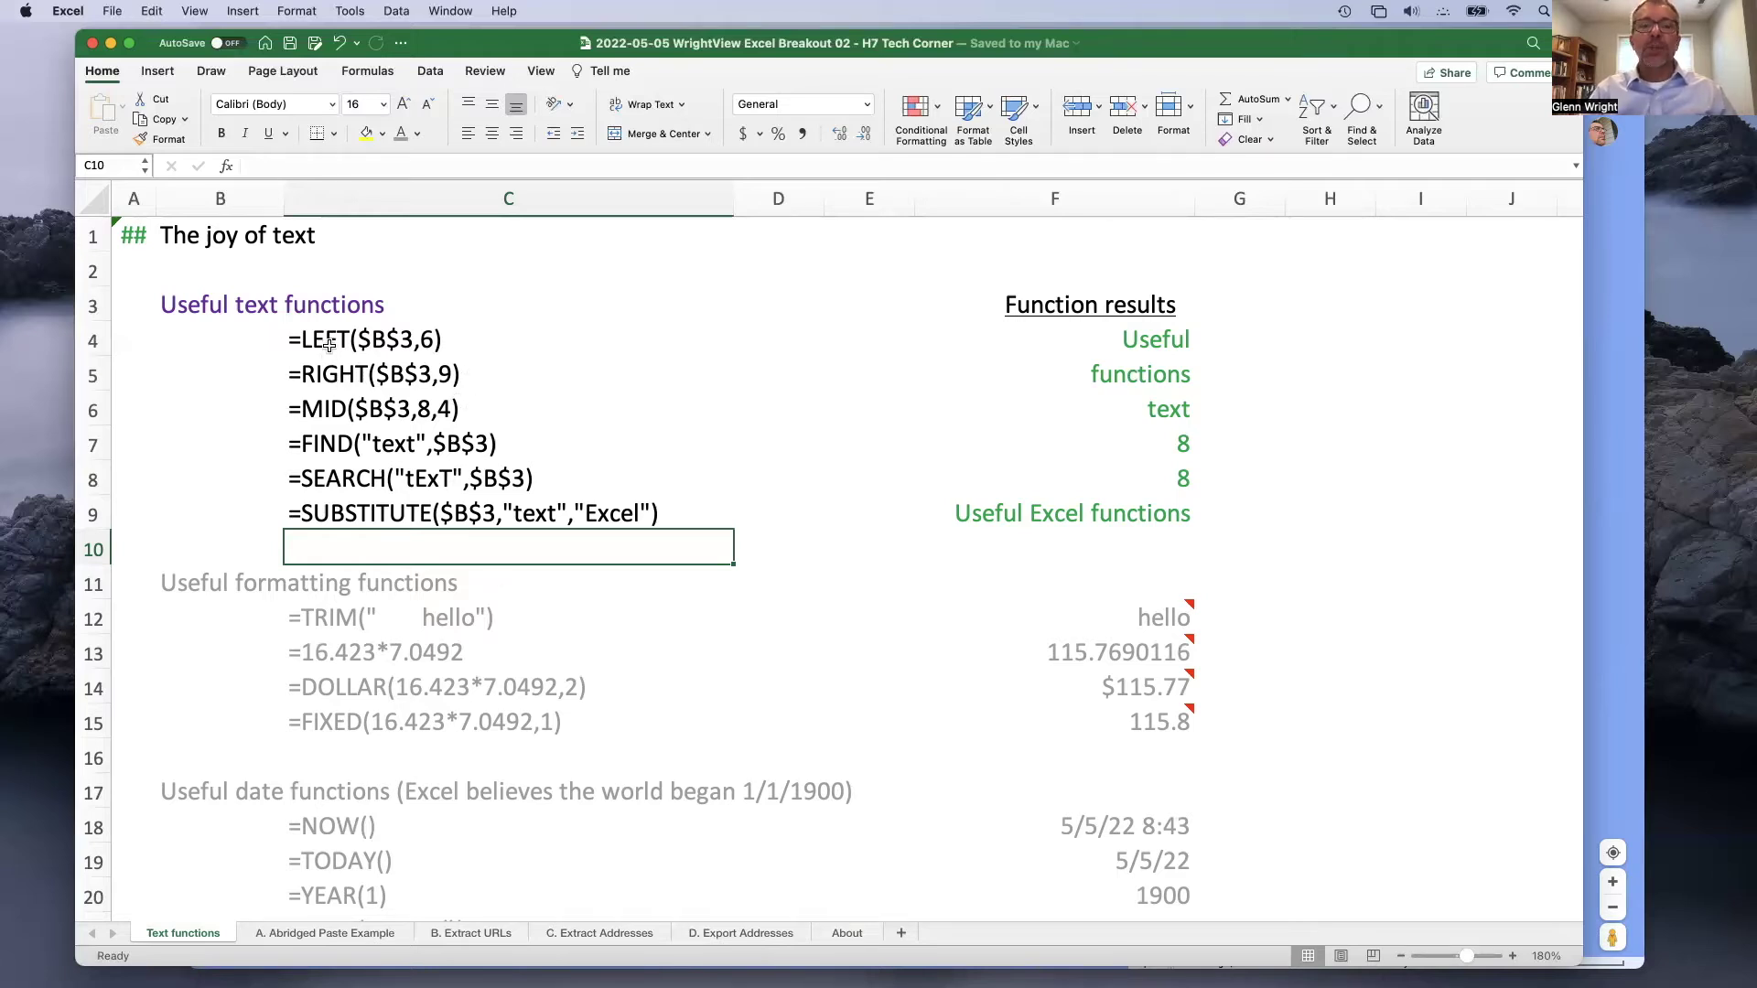
Inspect the source text in B3 and the LEFT, RIGHT, MID, SEARCH and SUBSTITUTE formulas in the Function results column.
left_click(212, 309)
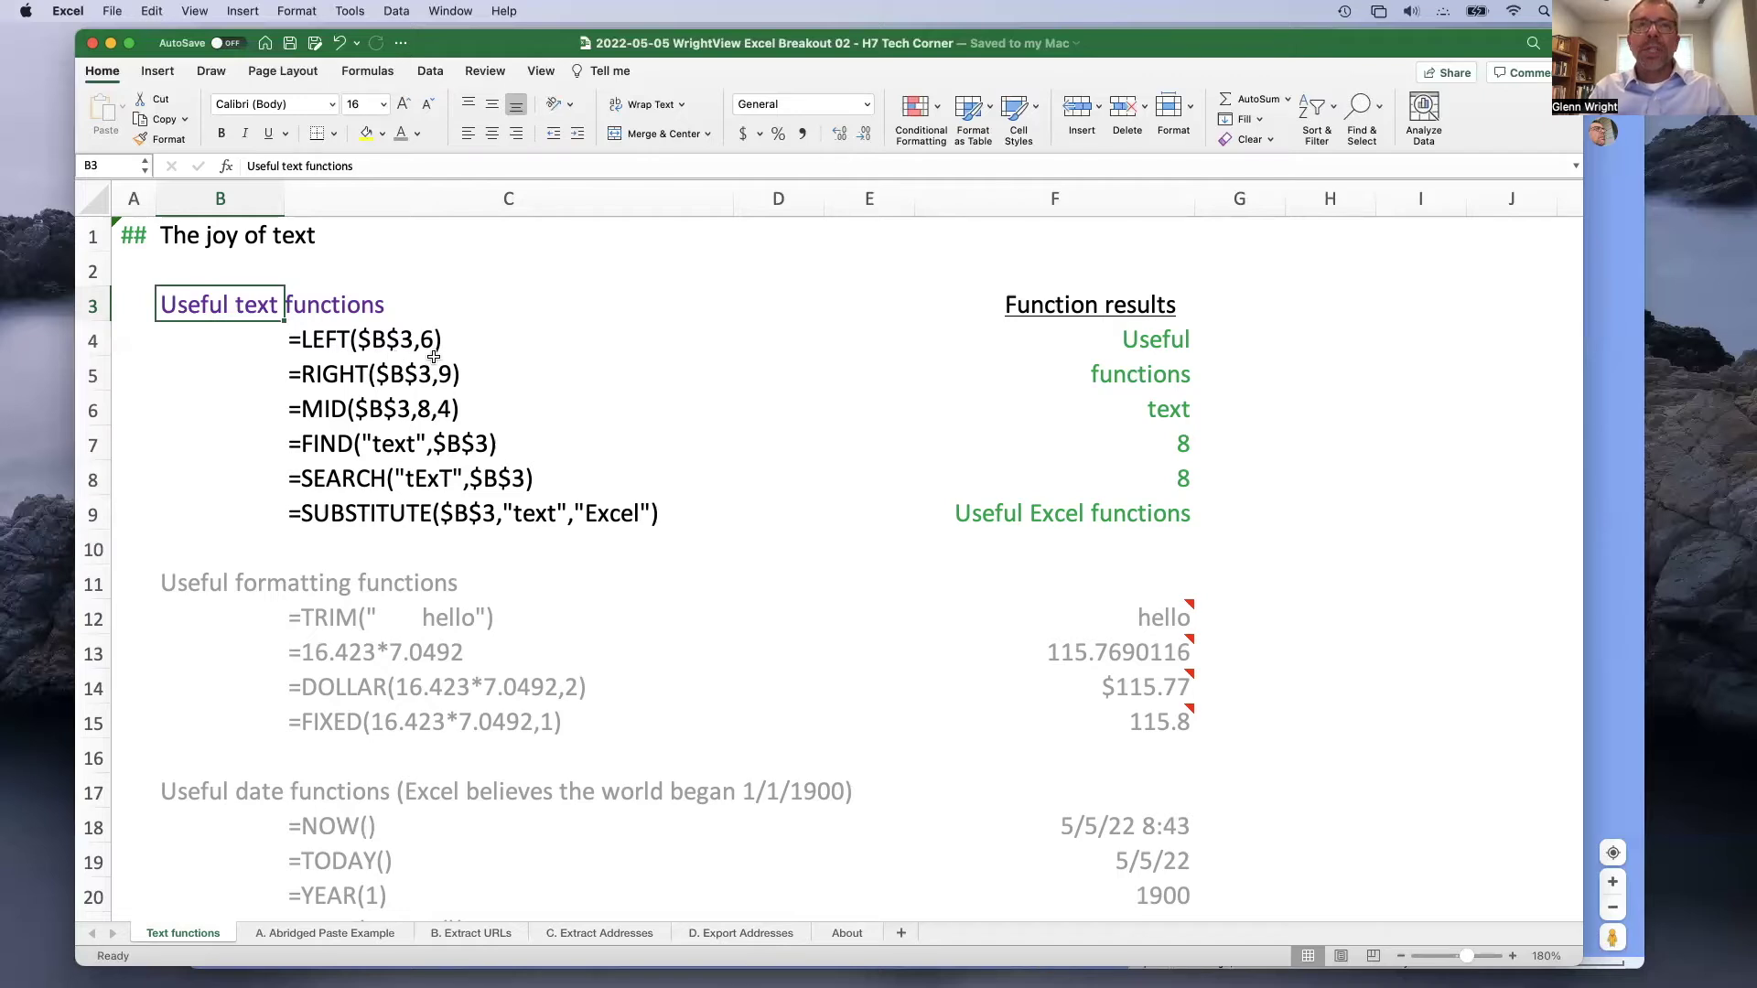
left_click(1153, 343)
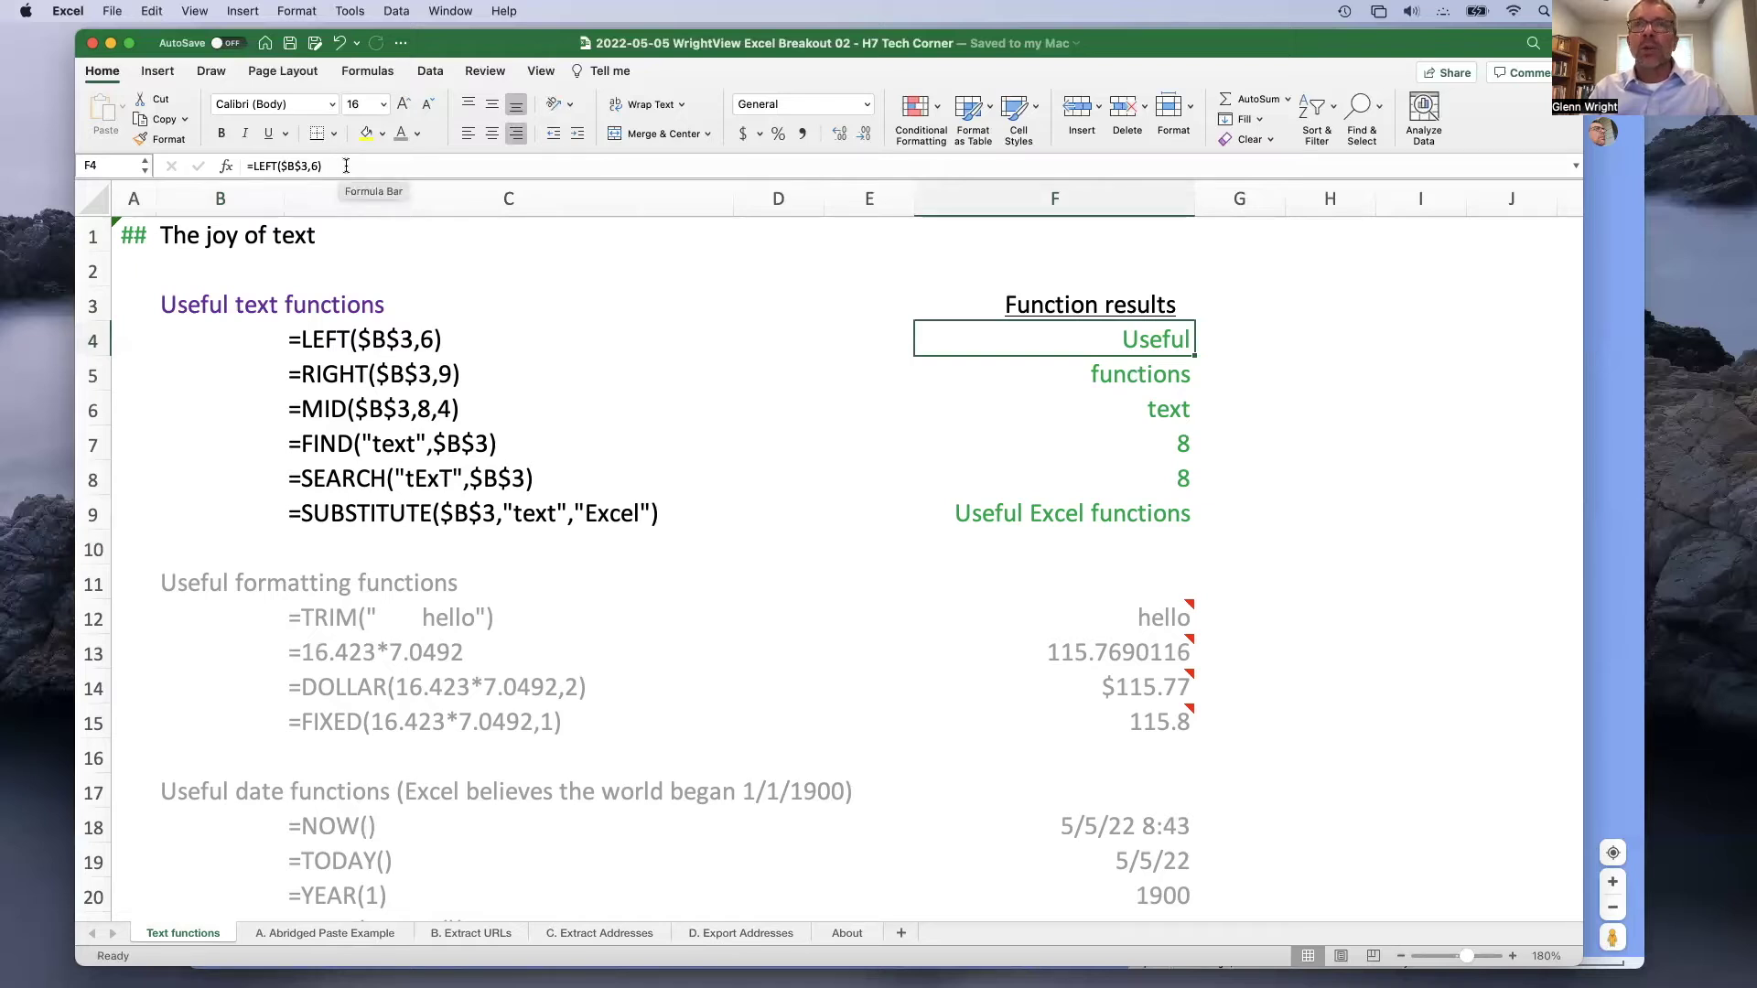
left_click(1161, 377)
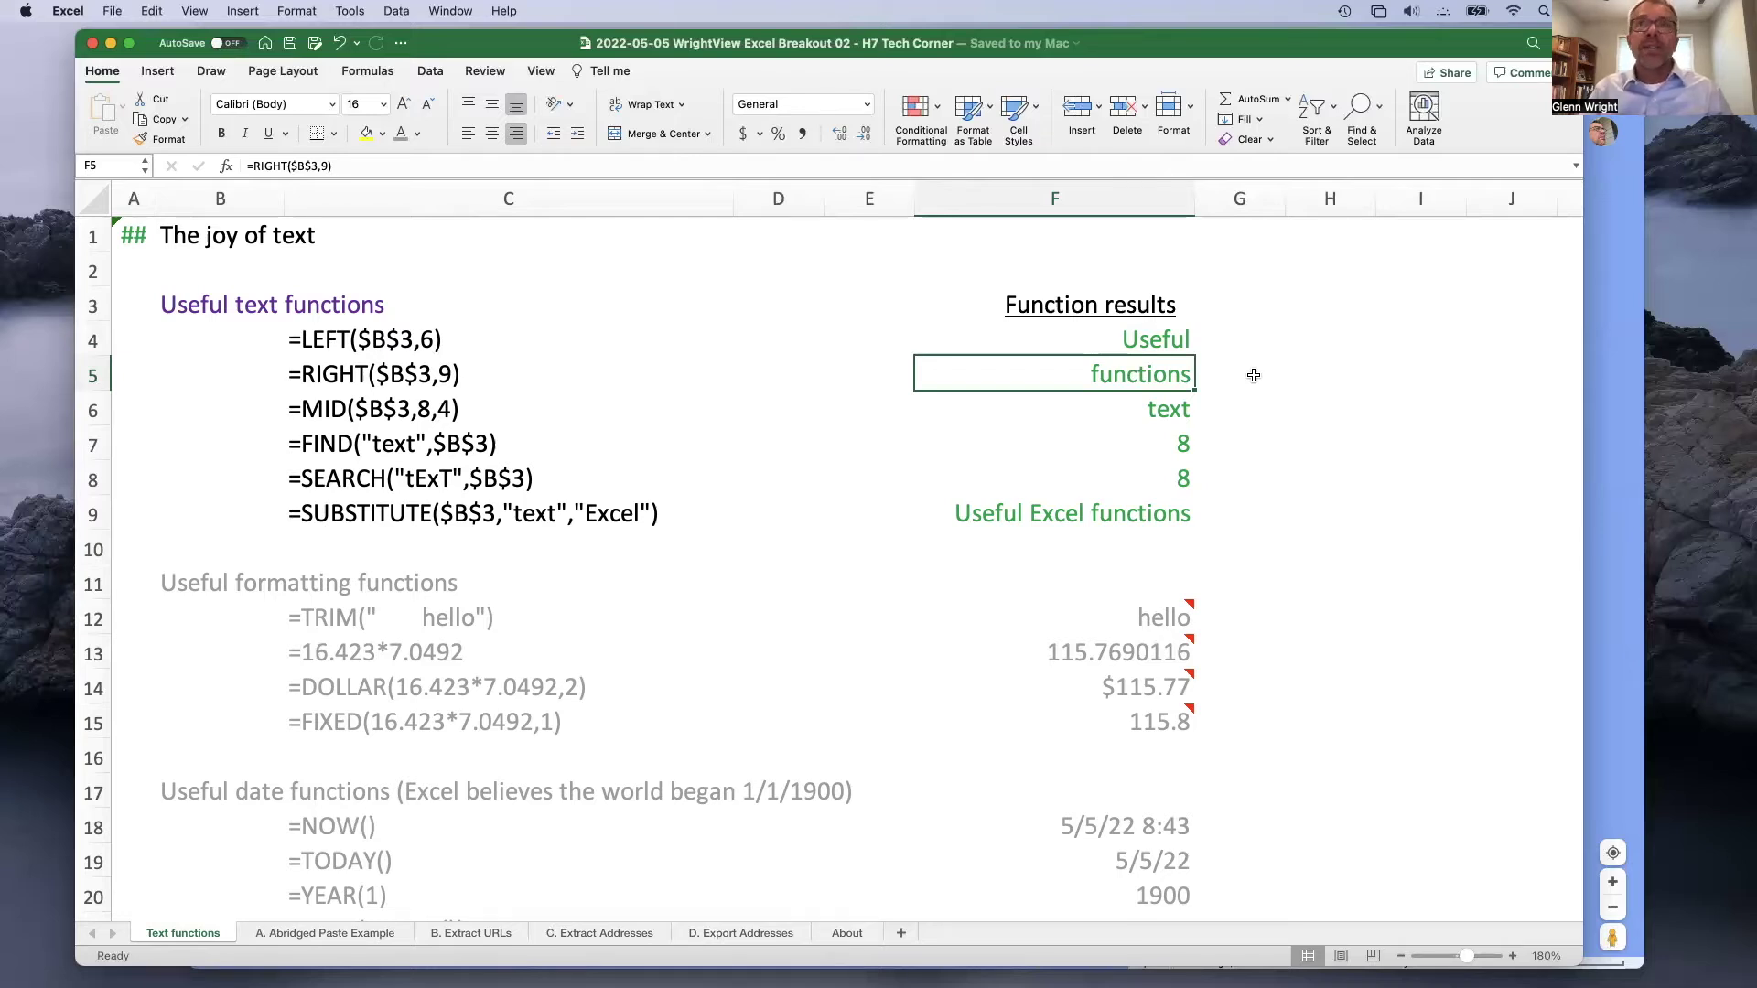
left_click(1155, 406)
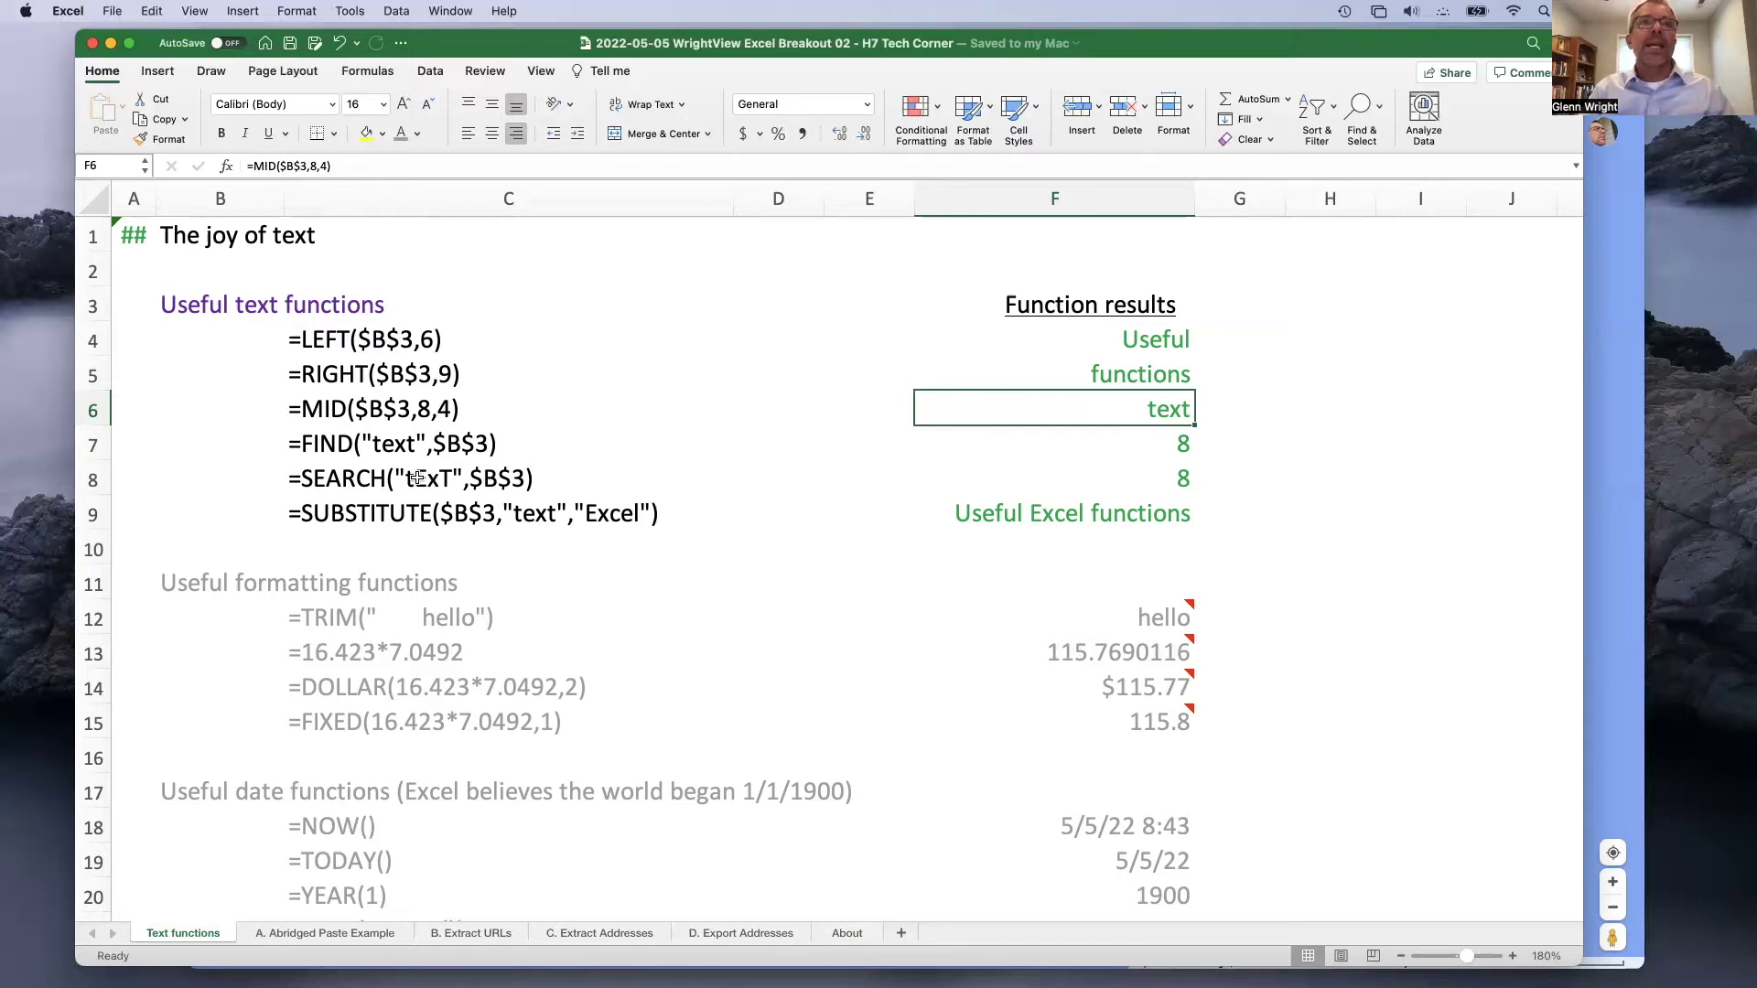
left_click(1099, 477)
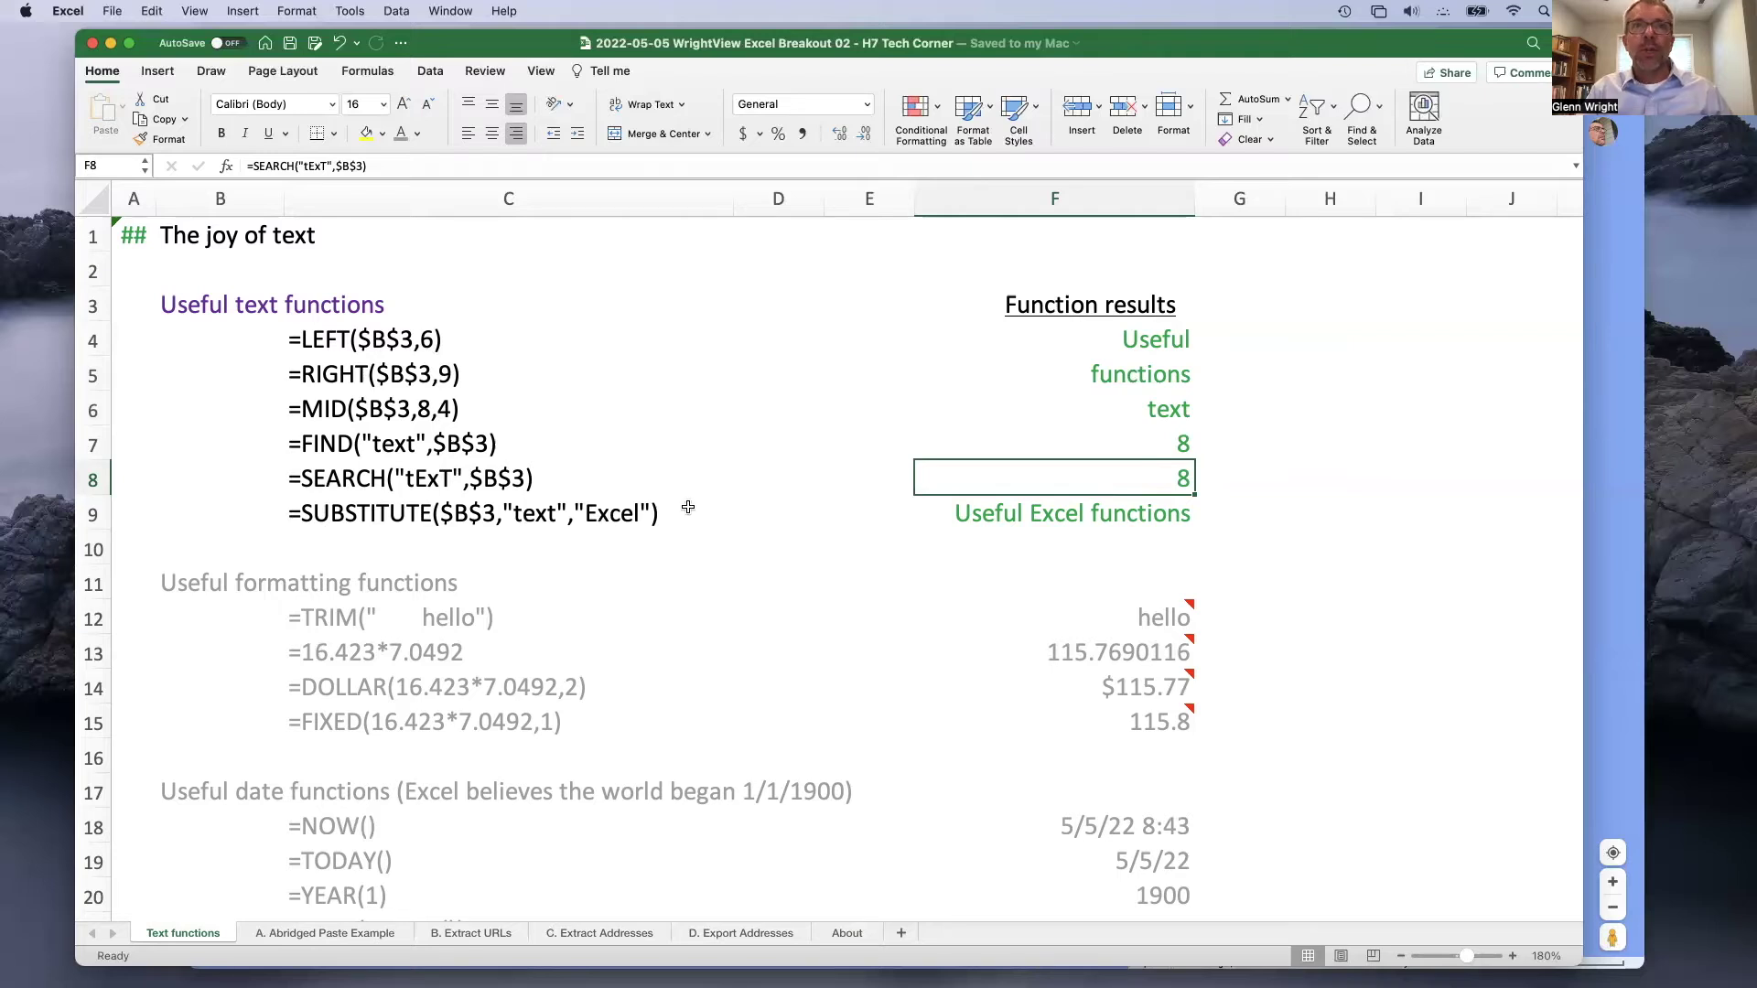
left_click(1062, 516)
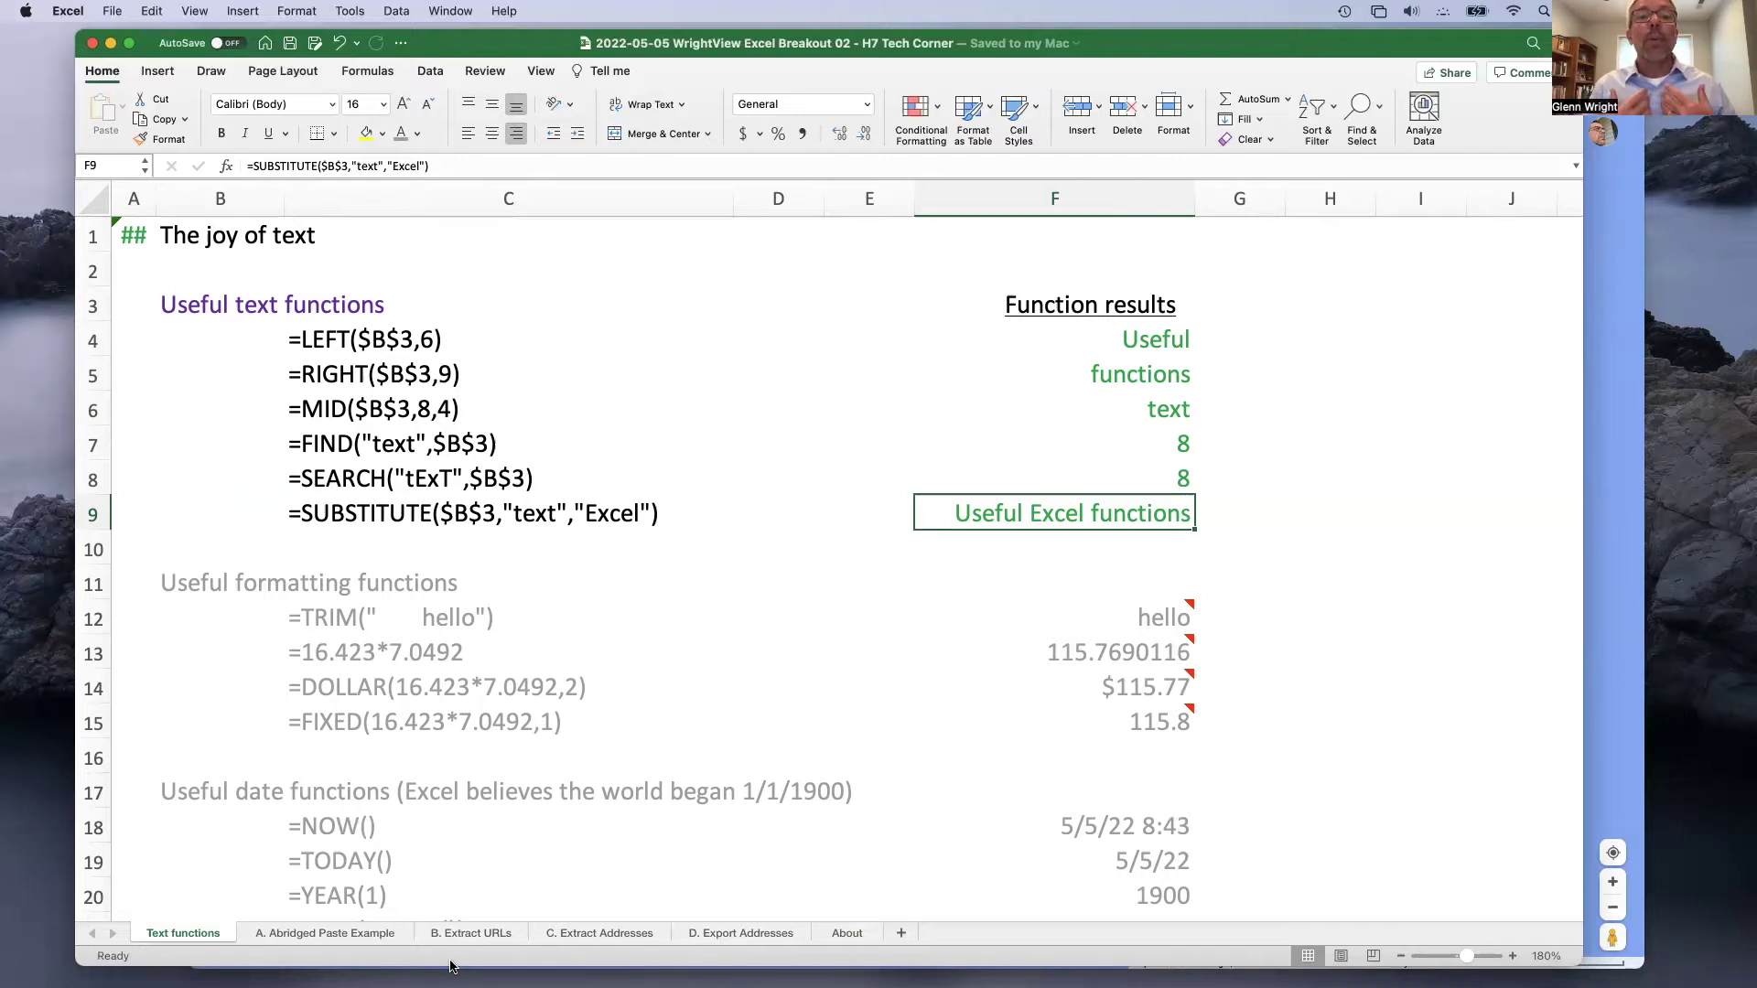
Open the A. Abridged Paste Example sheet and examine the directory screenshot and the website menu text pasted in column B.
left_click(352, 933)
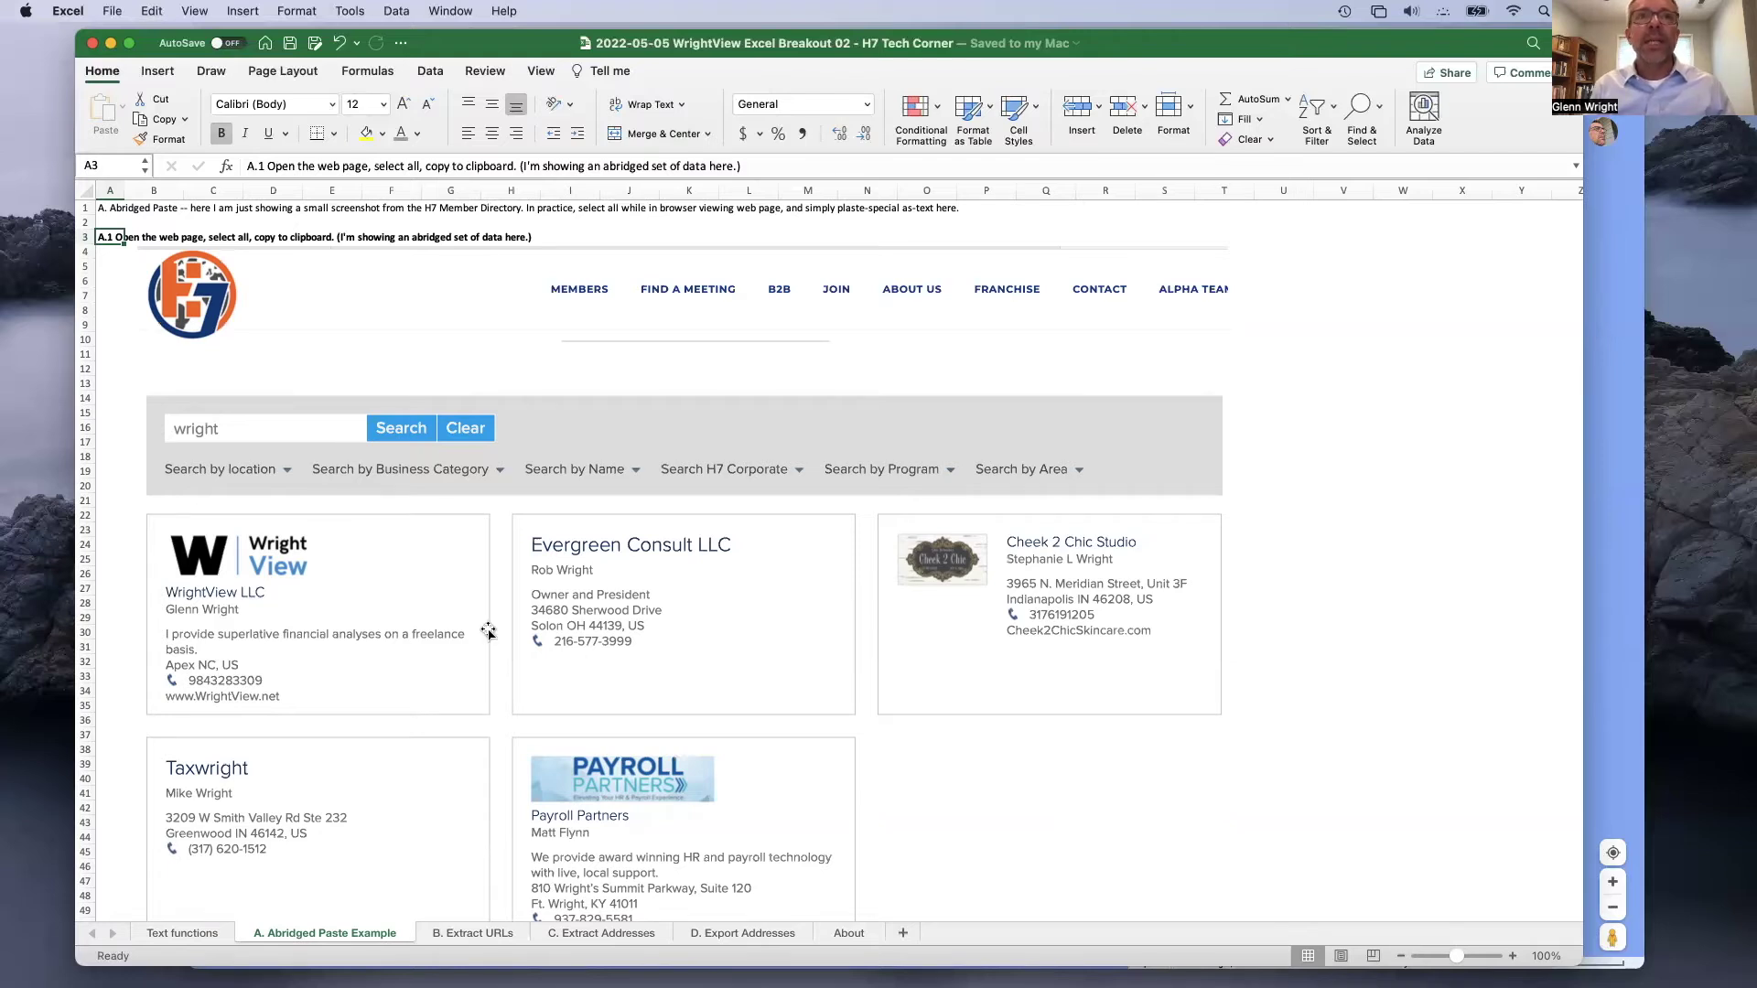
scroll(489, 640, "down", 10)
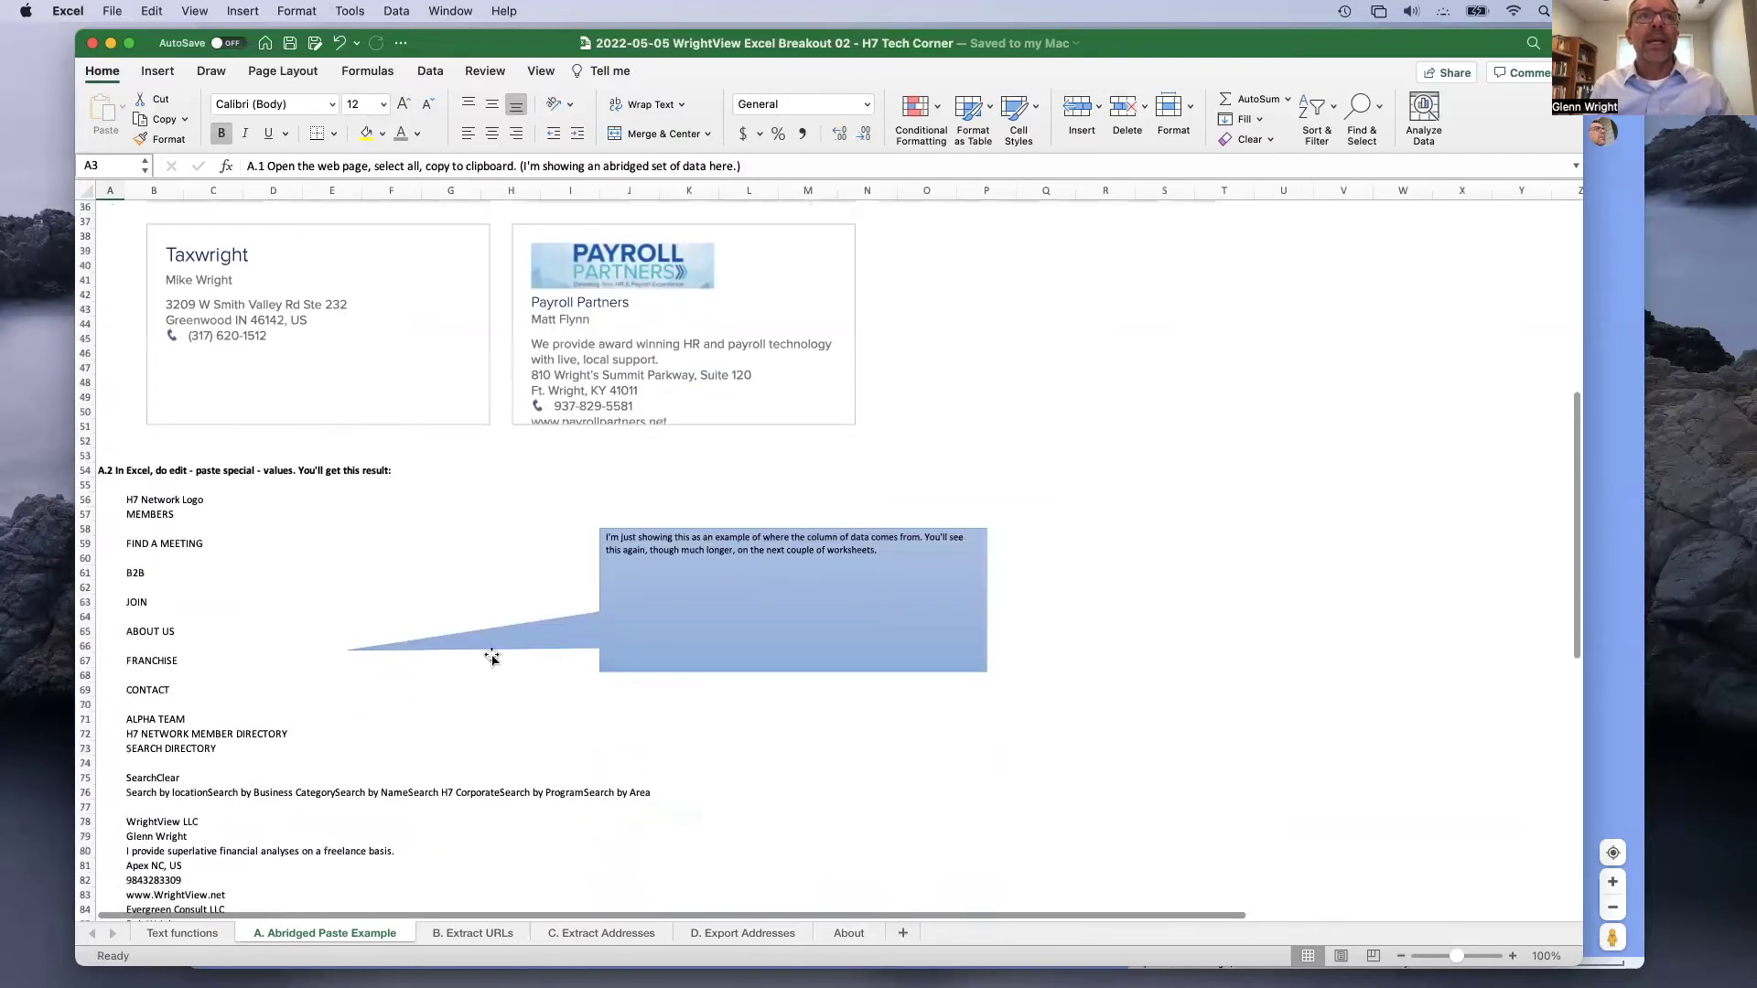
left_click(145, 501)
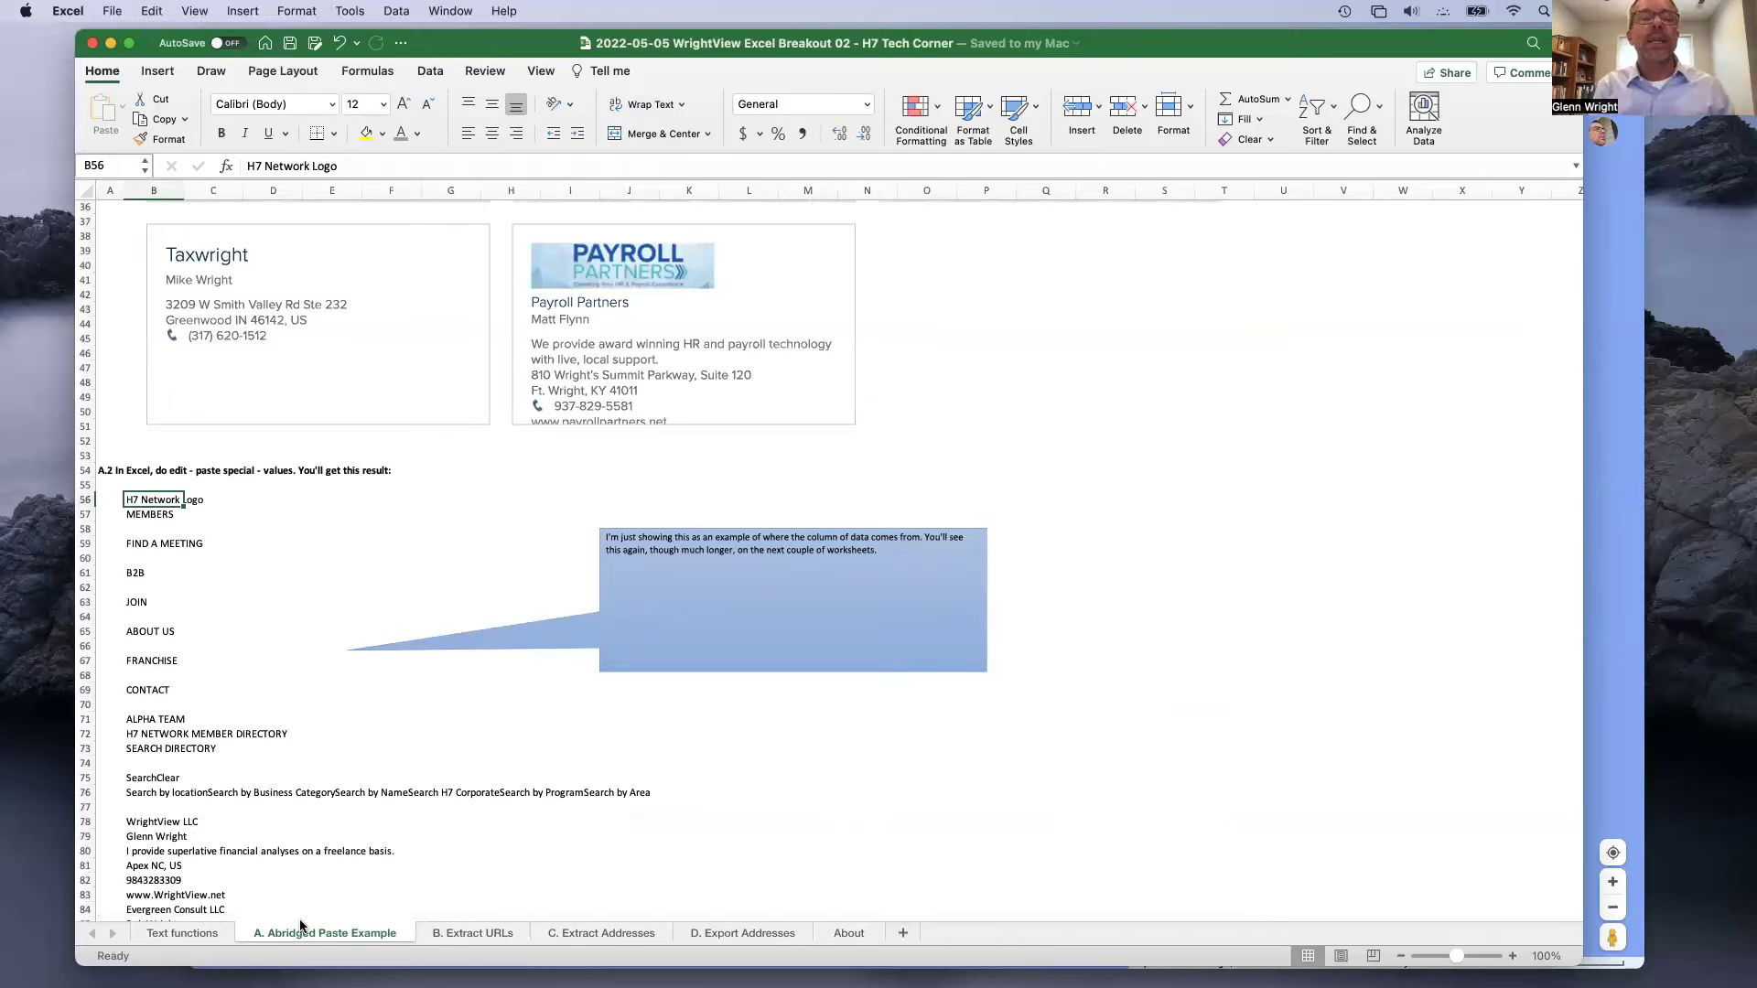
left_click(159, 543)
left_click(154, 632)
left_click(167, 778)
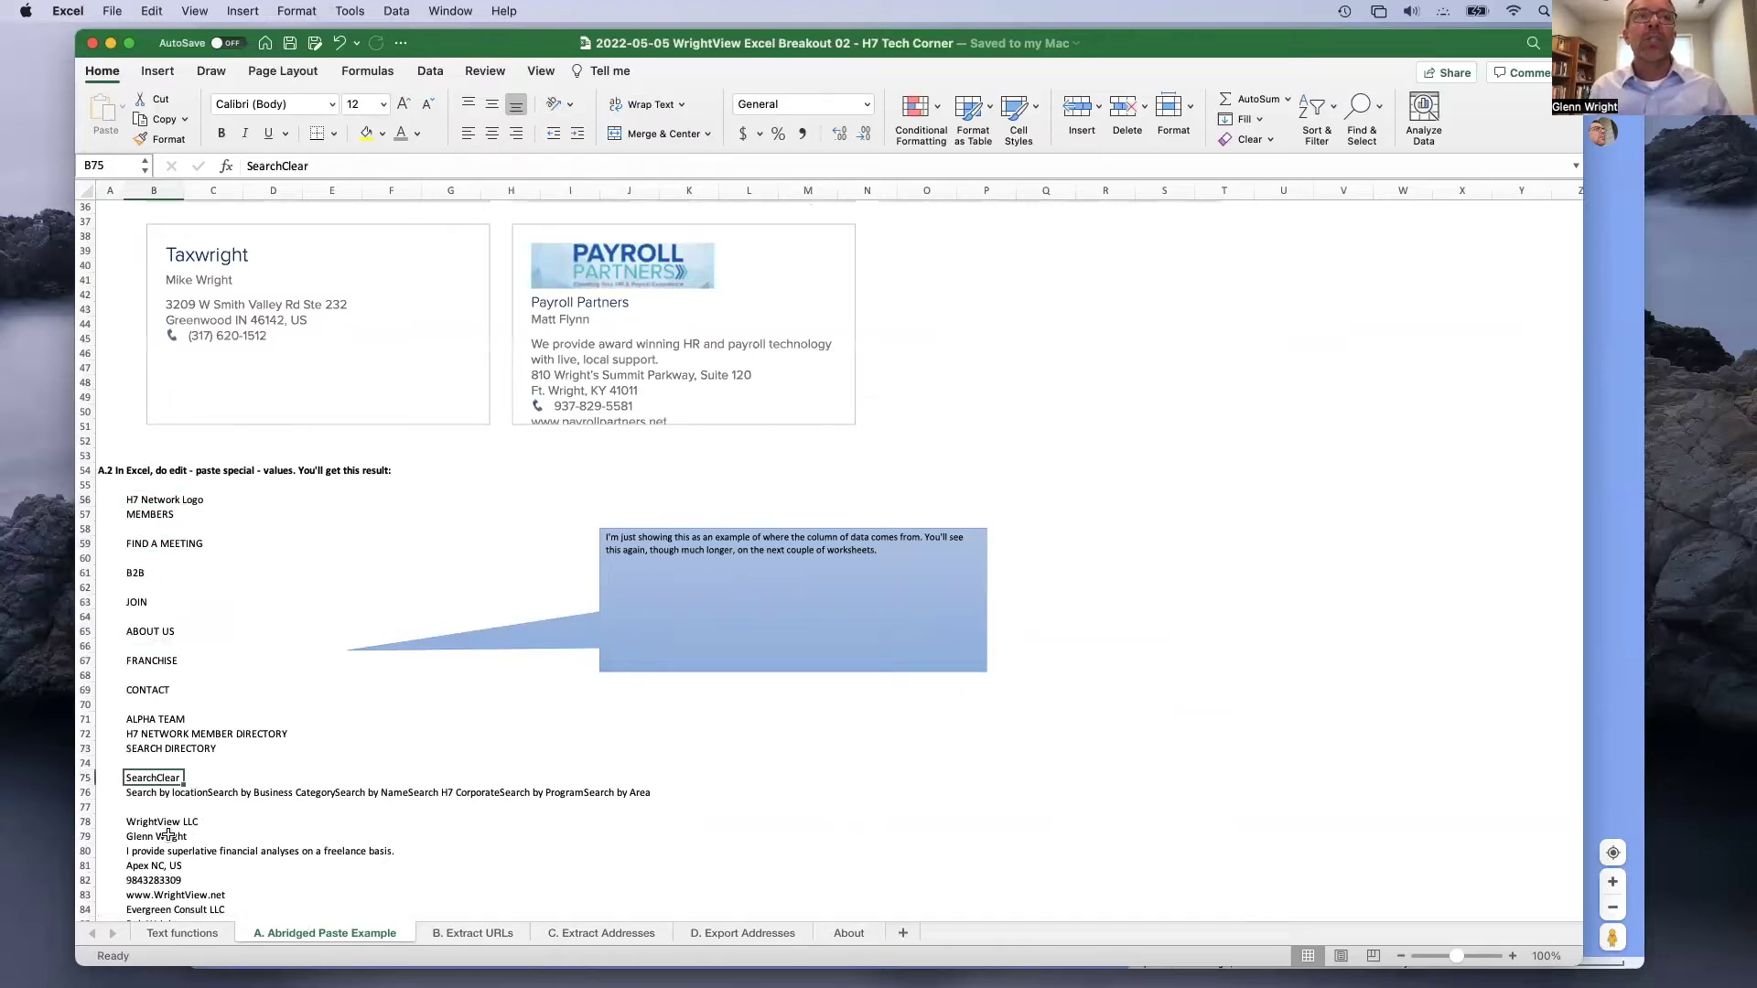
Review the pasted member records through the end of column B and compare them with the directory screenshot above.
scroll(164, 806, "down", 8)
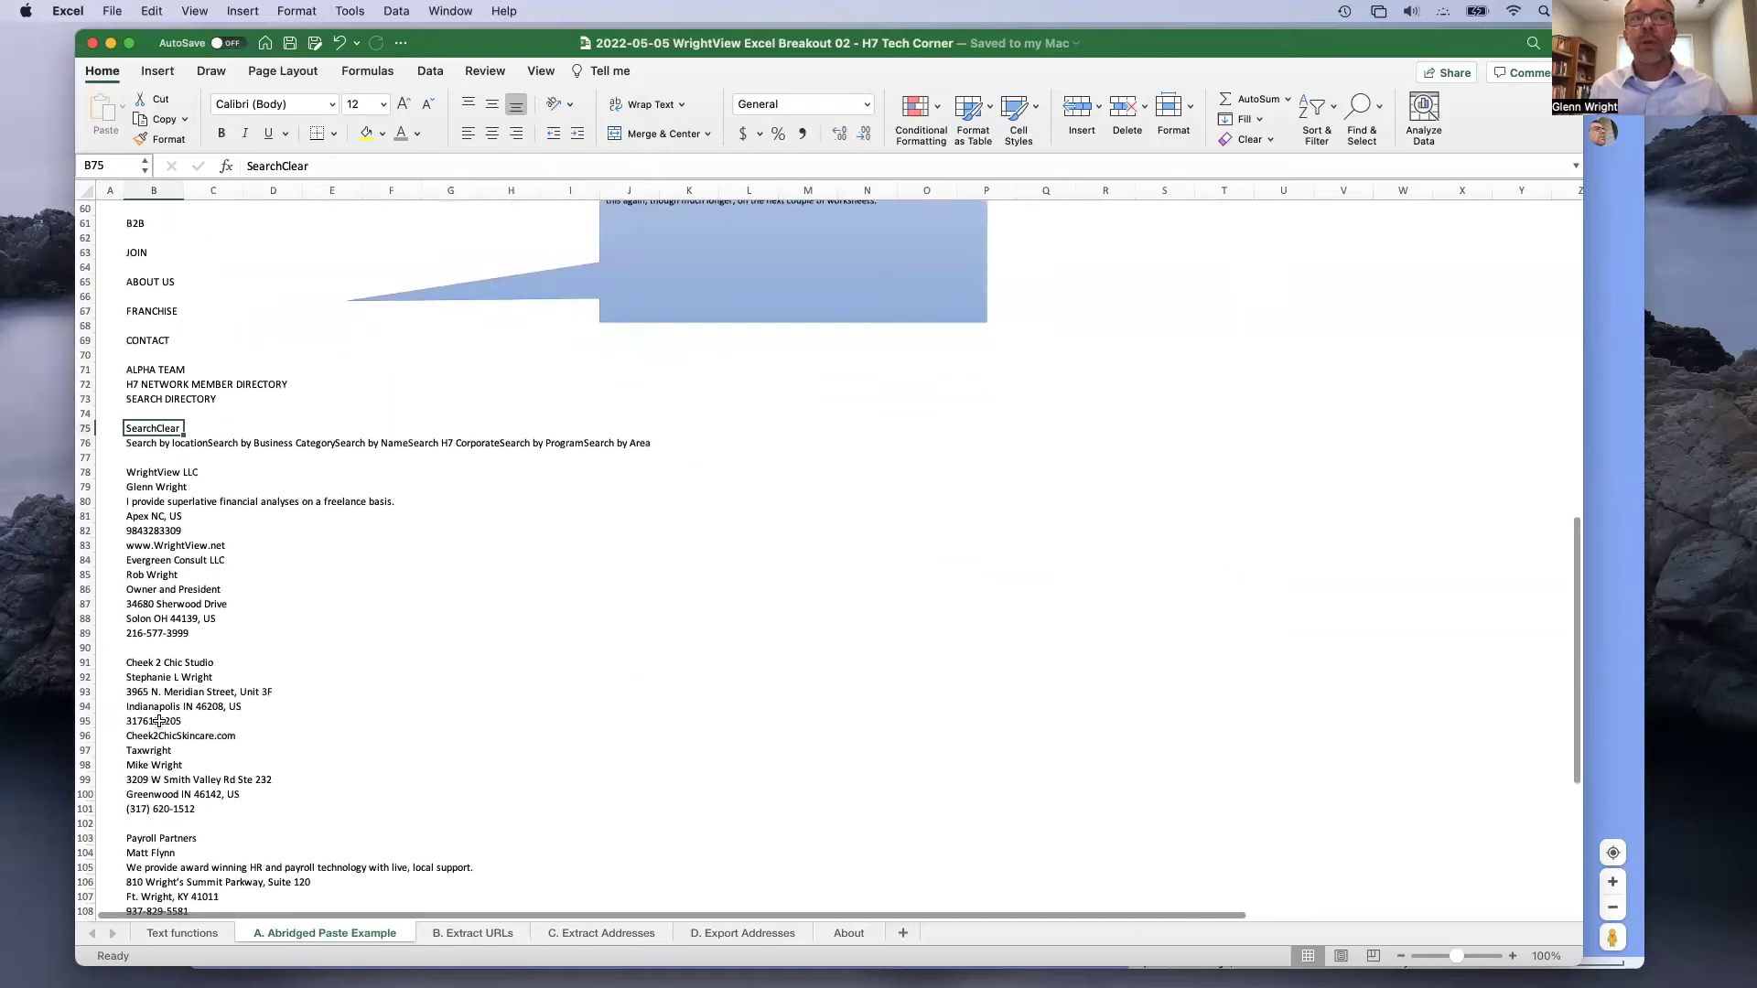
left_click(160, 721)
scroll(177, 789, "down", 4)
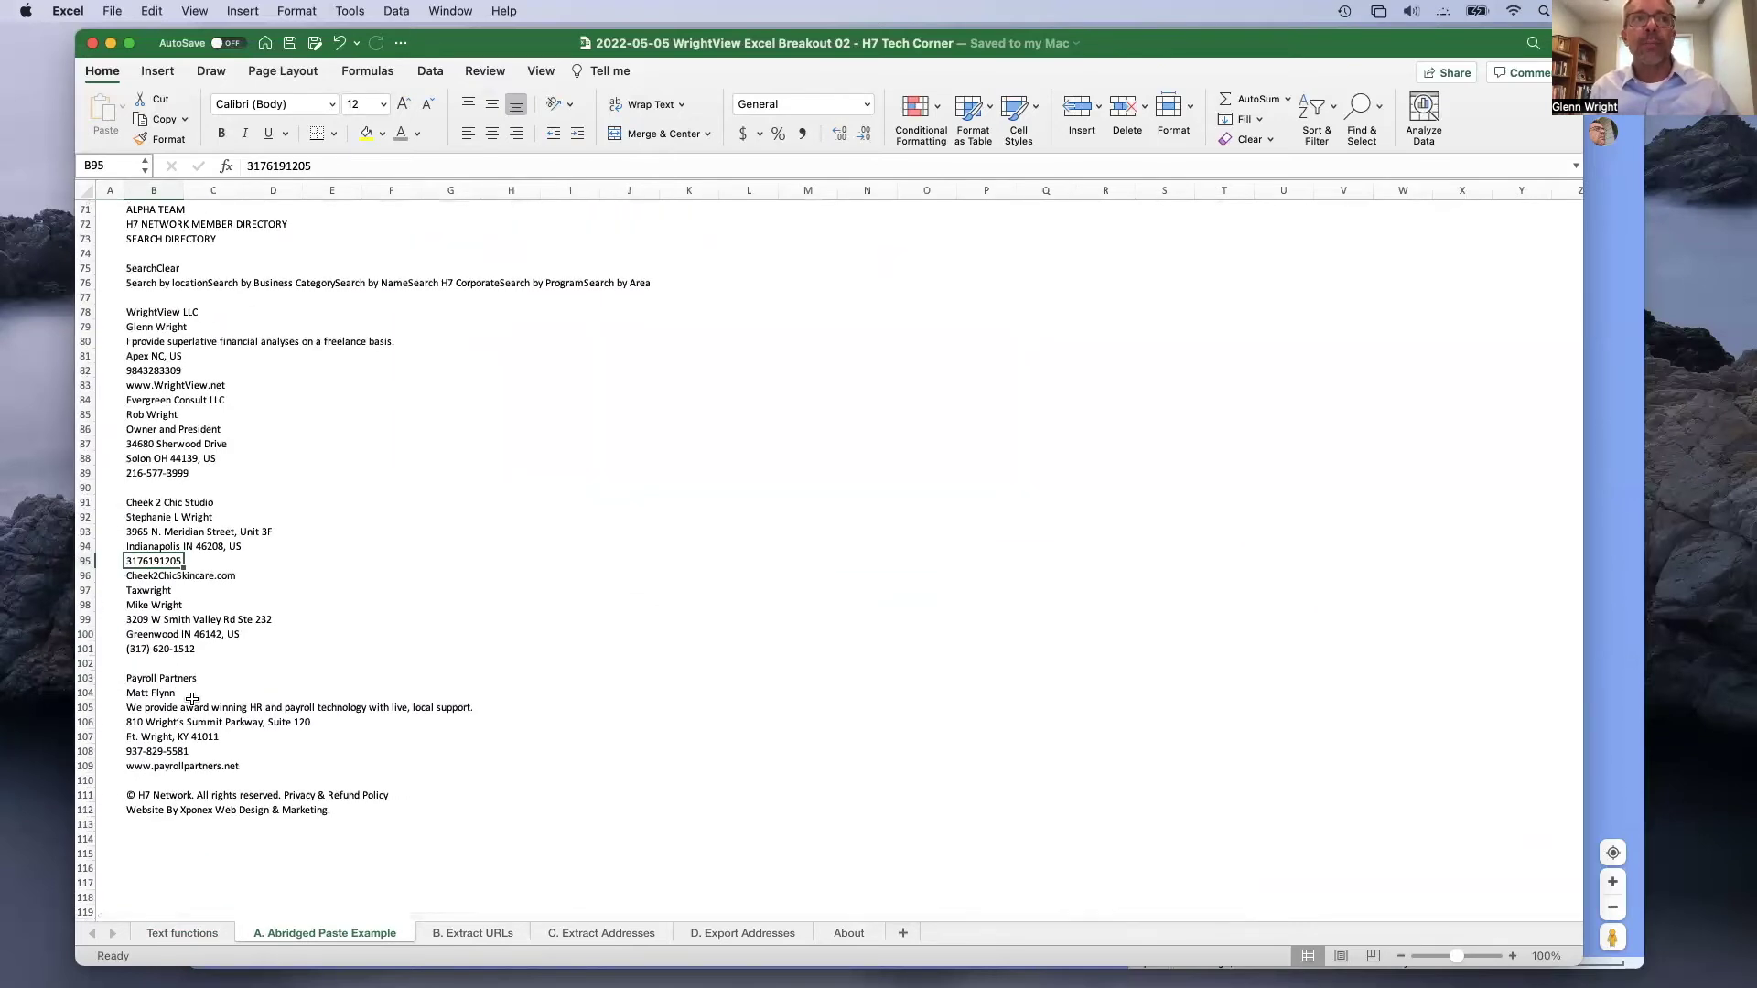
scroll(191, 700, "up", 8)
scroll(192, 700, "up", 15)
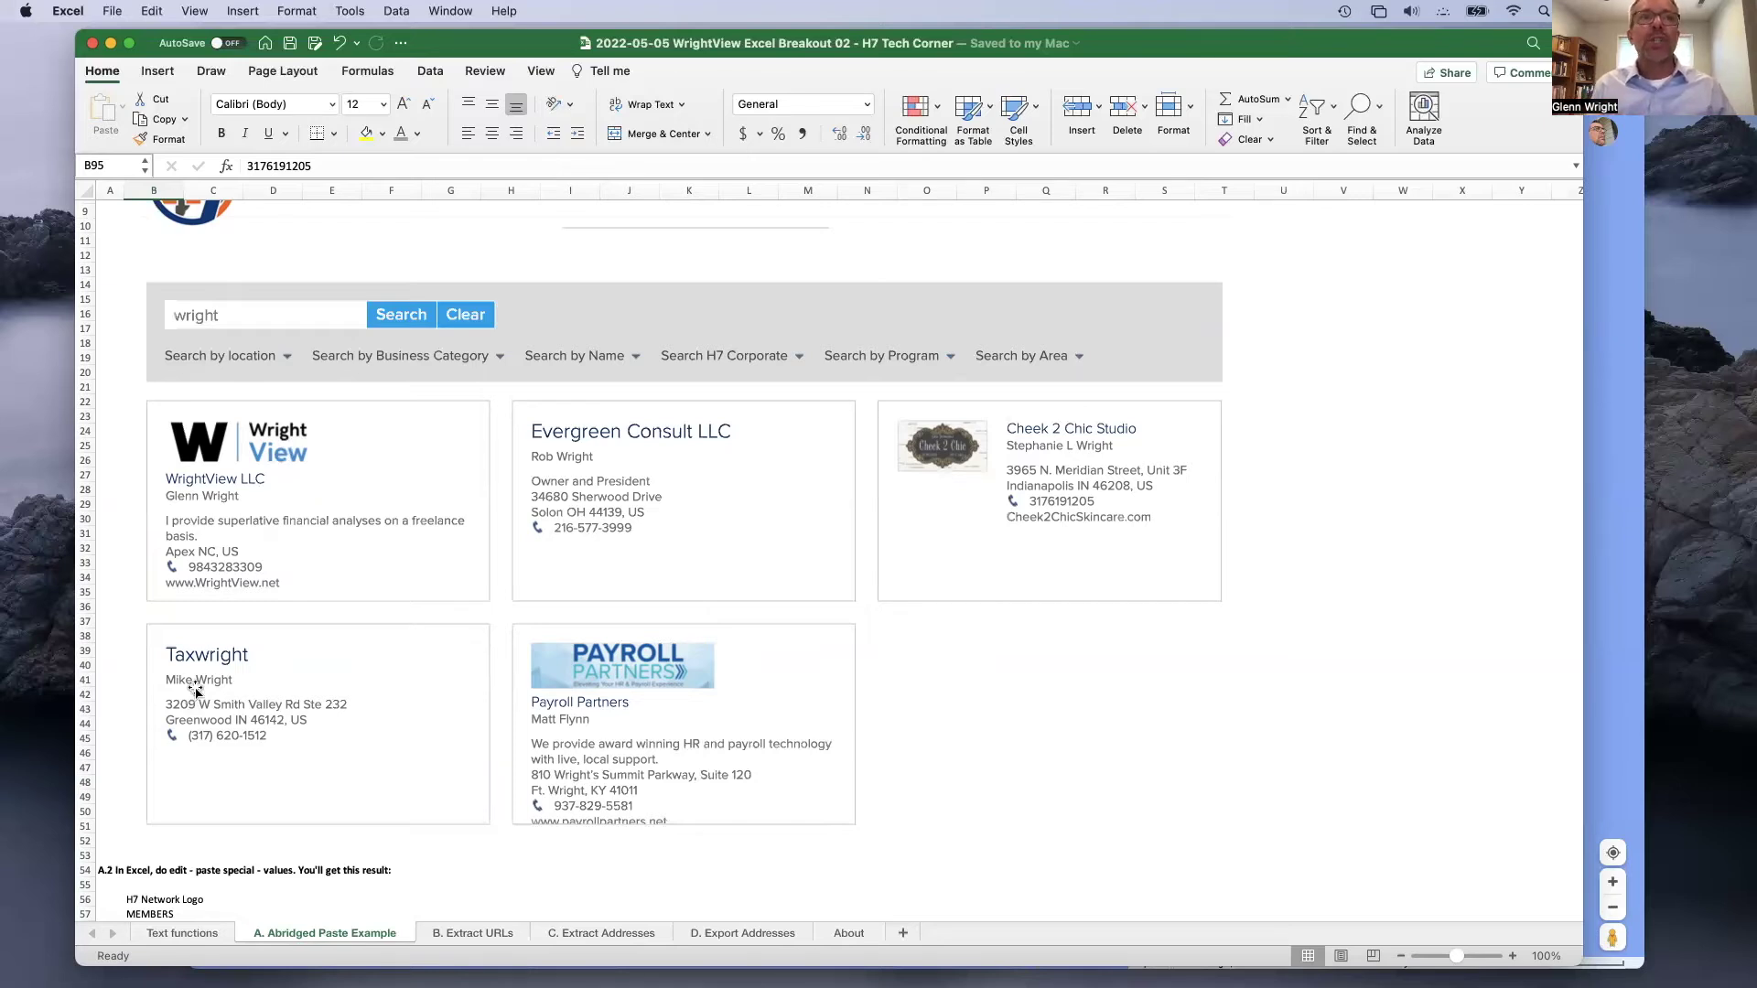
scroll(194, 690, "down", 5)
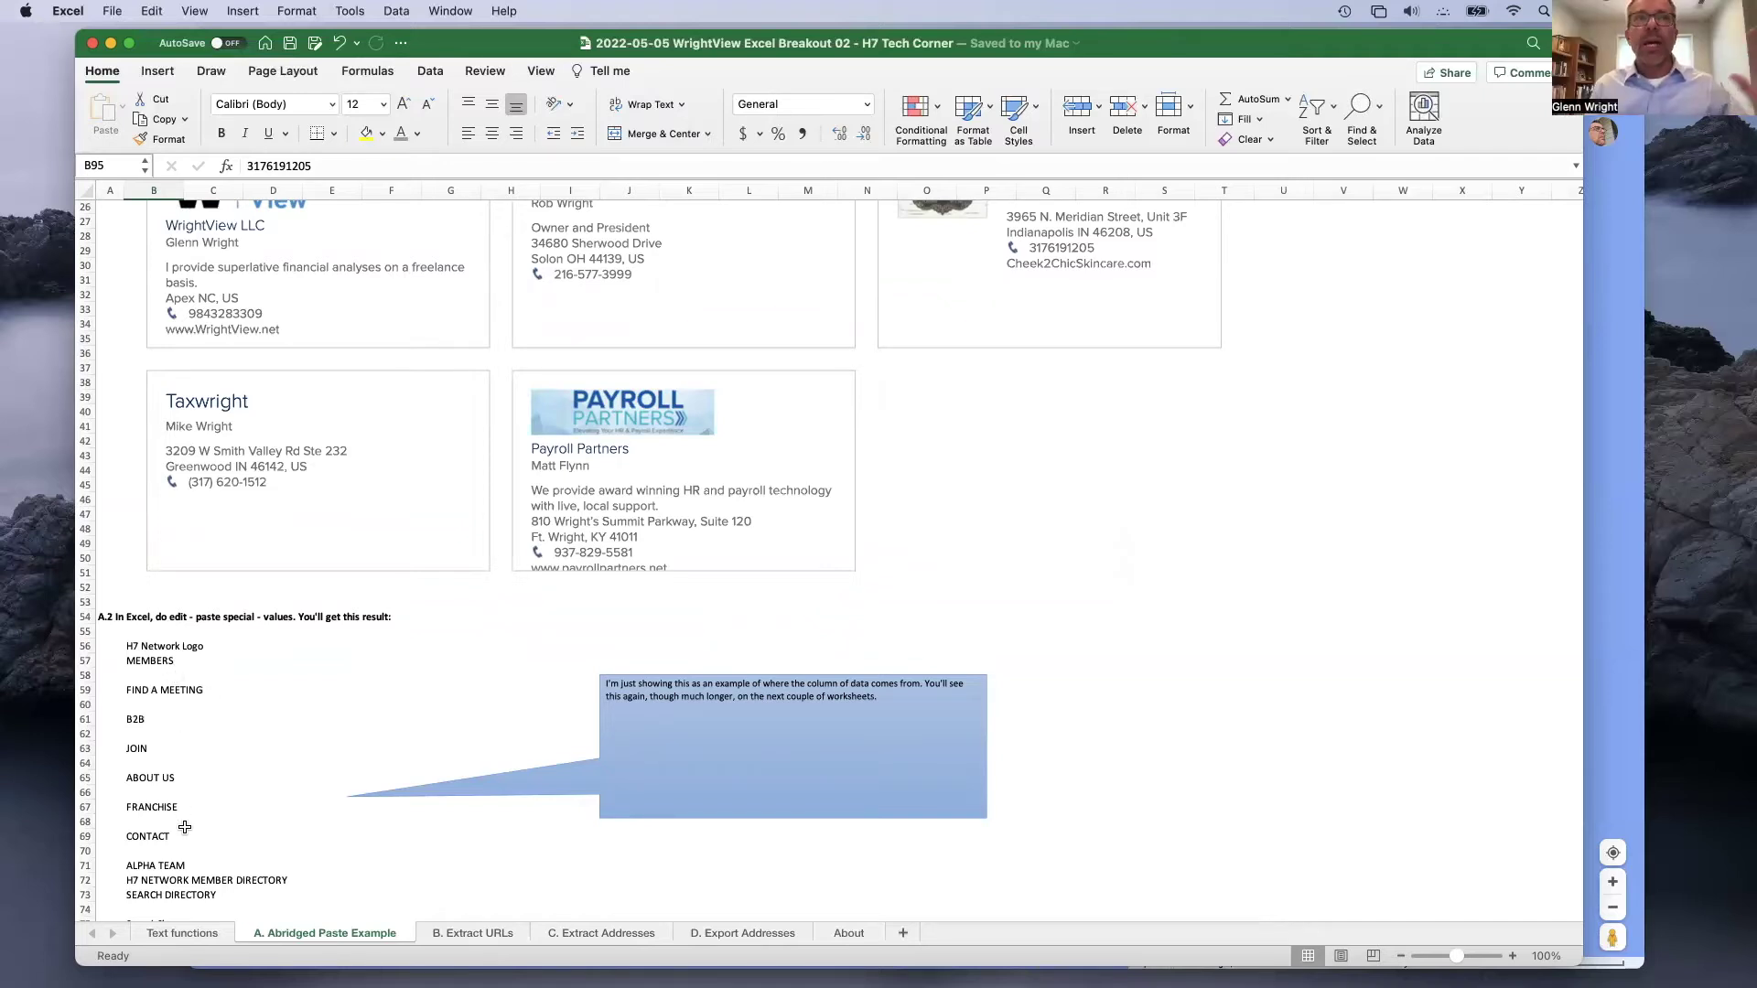
Open the B. Extract URLs sheet and review its explanatory notes and the directory data pasted into column A.
left_click(459, 933)
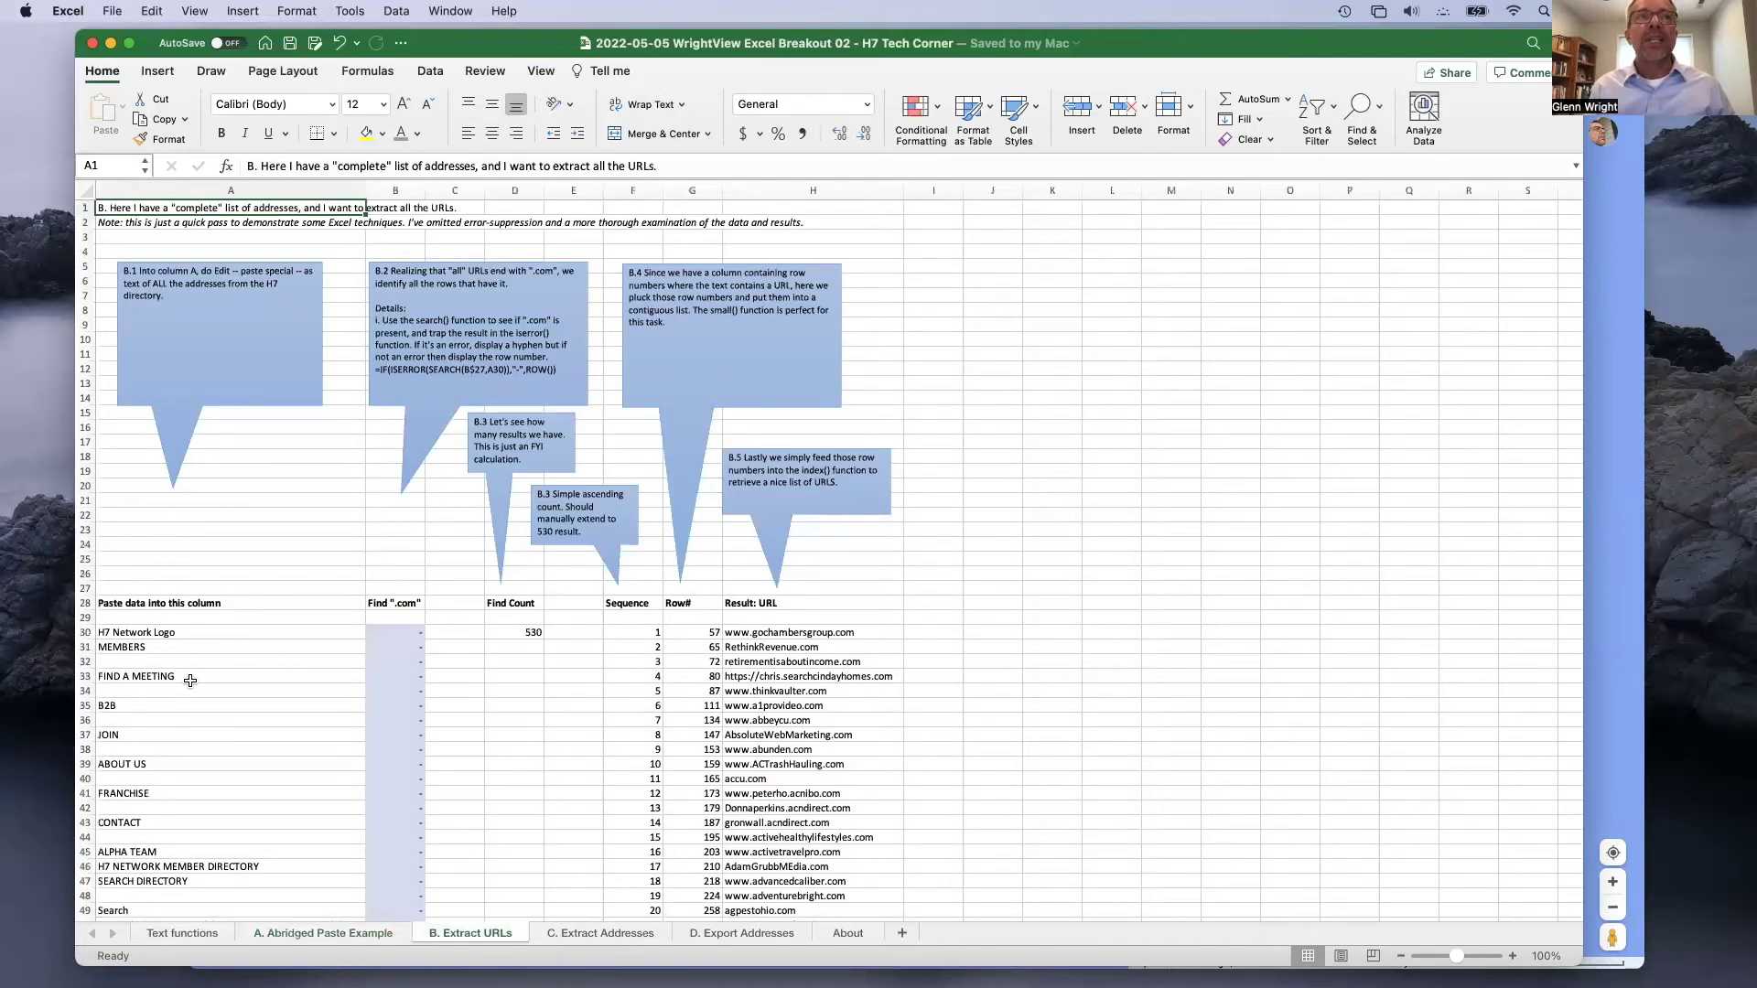
scroll(188, 681, "down", 3)
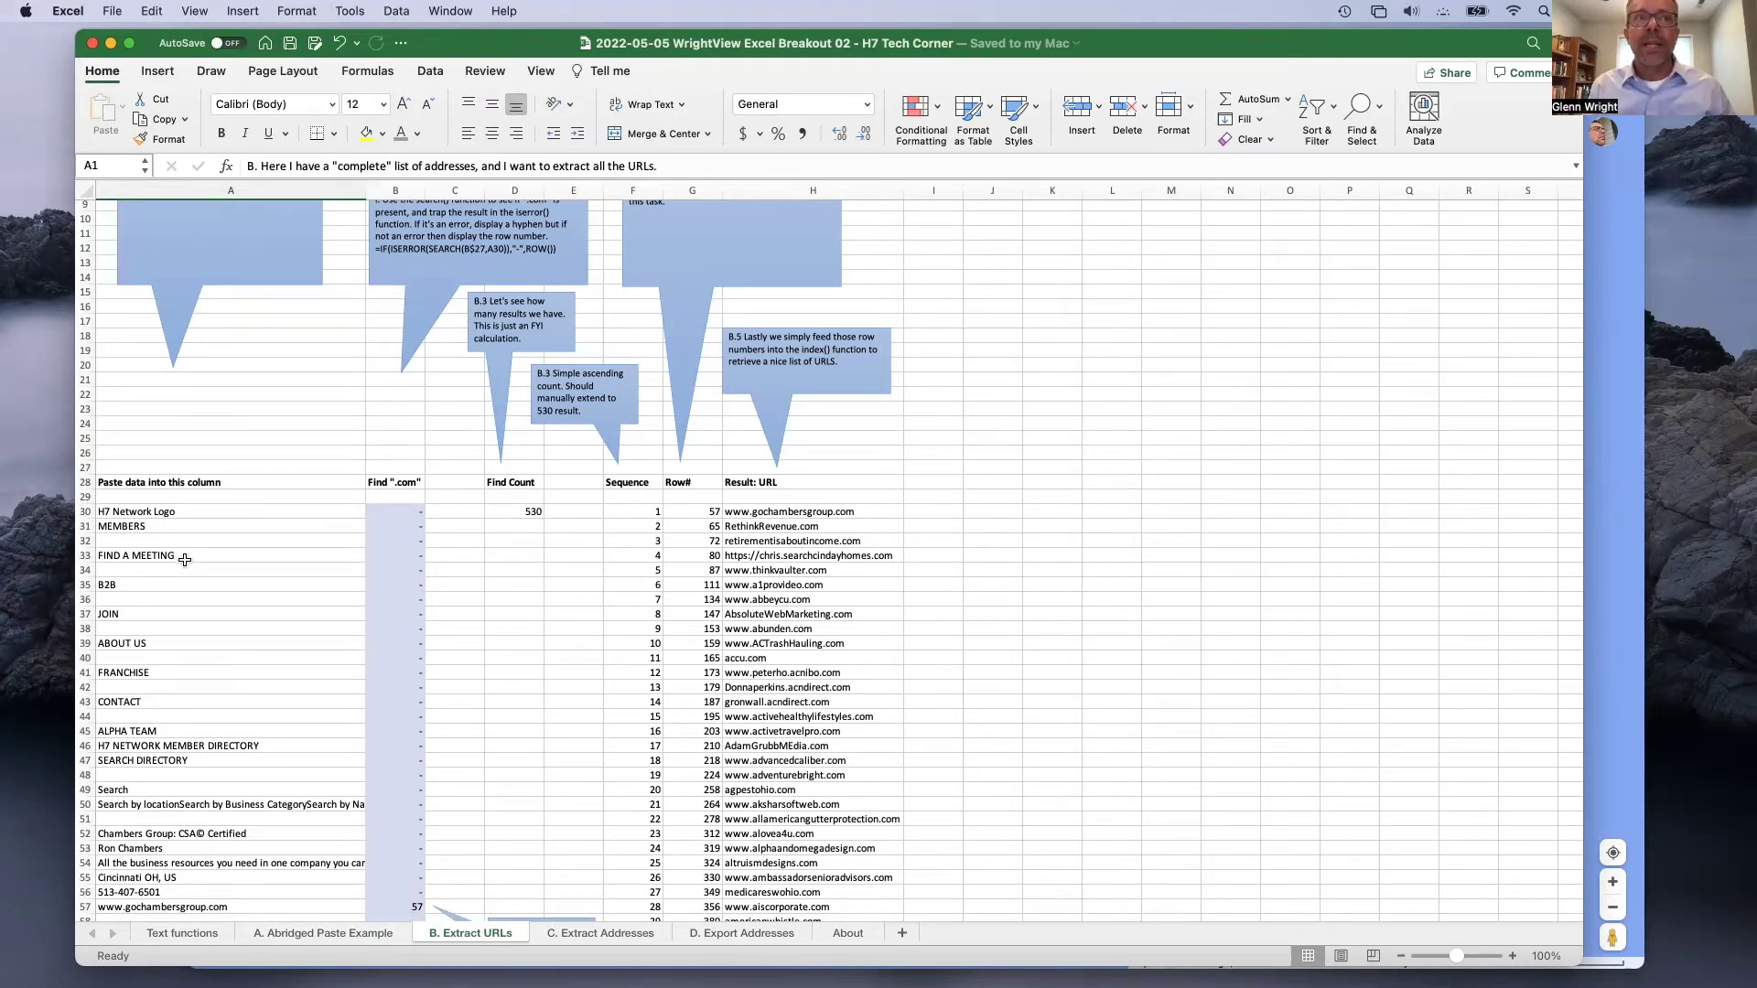
left_click_drag(185, 559, 196, 853)
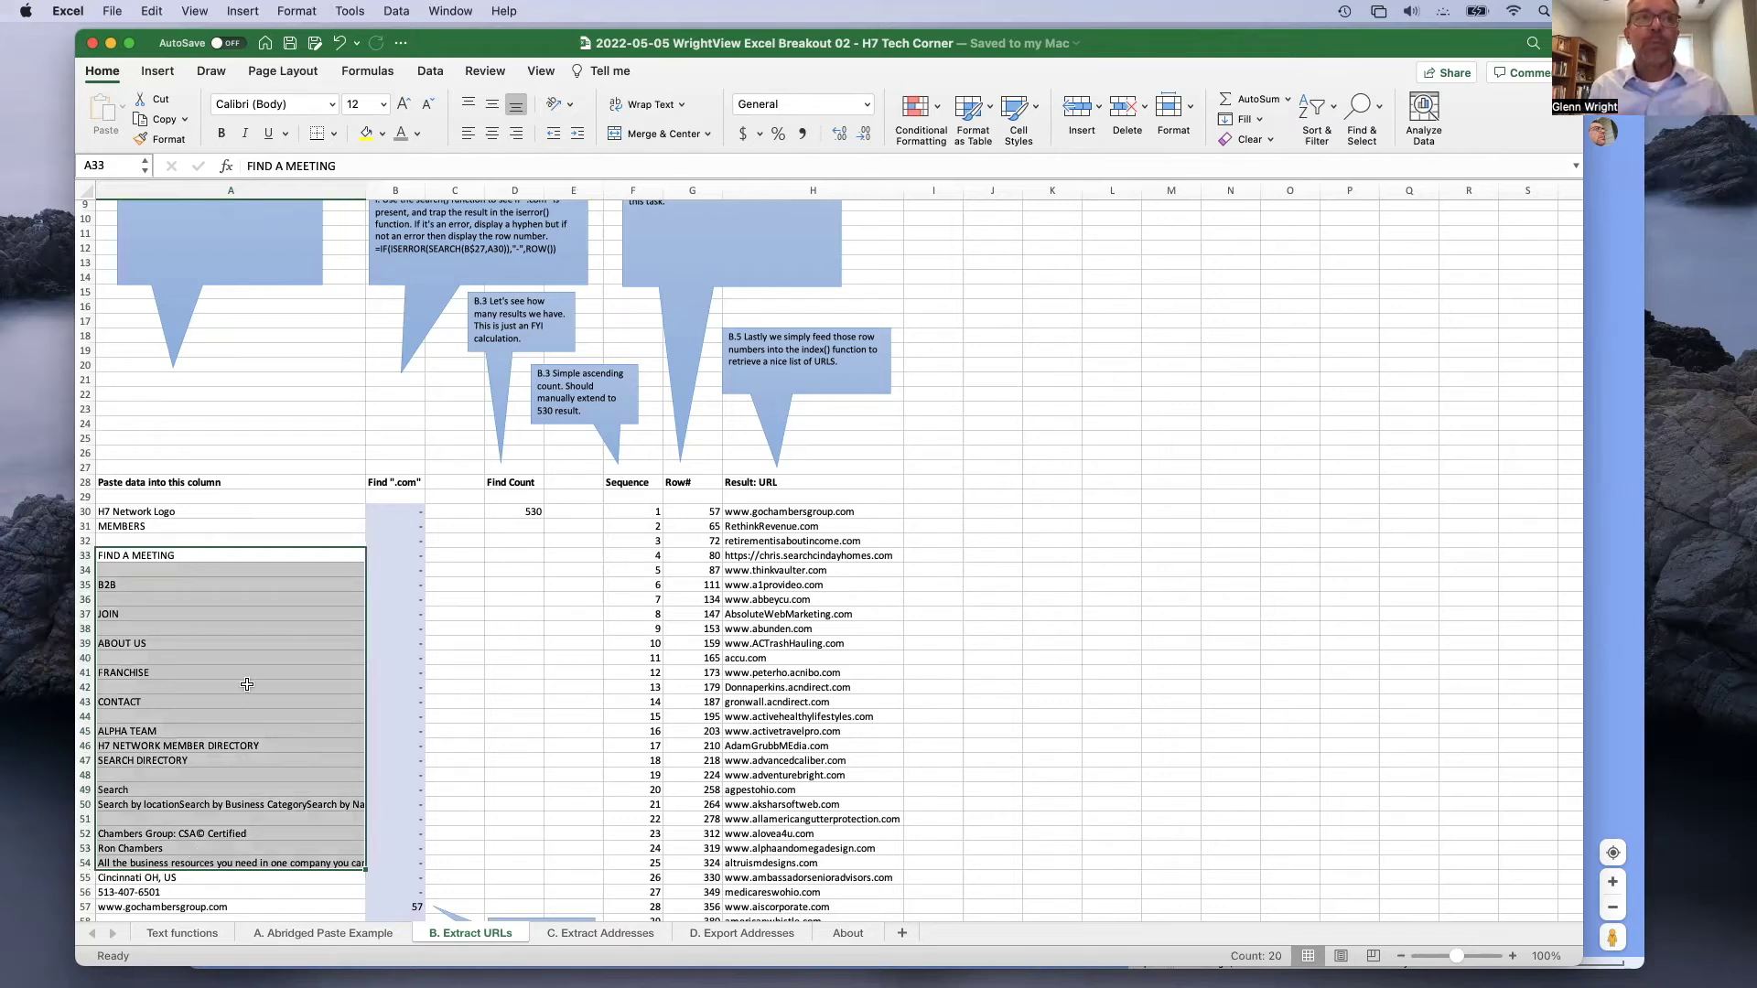
scroll(247, 685, "up", 5)
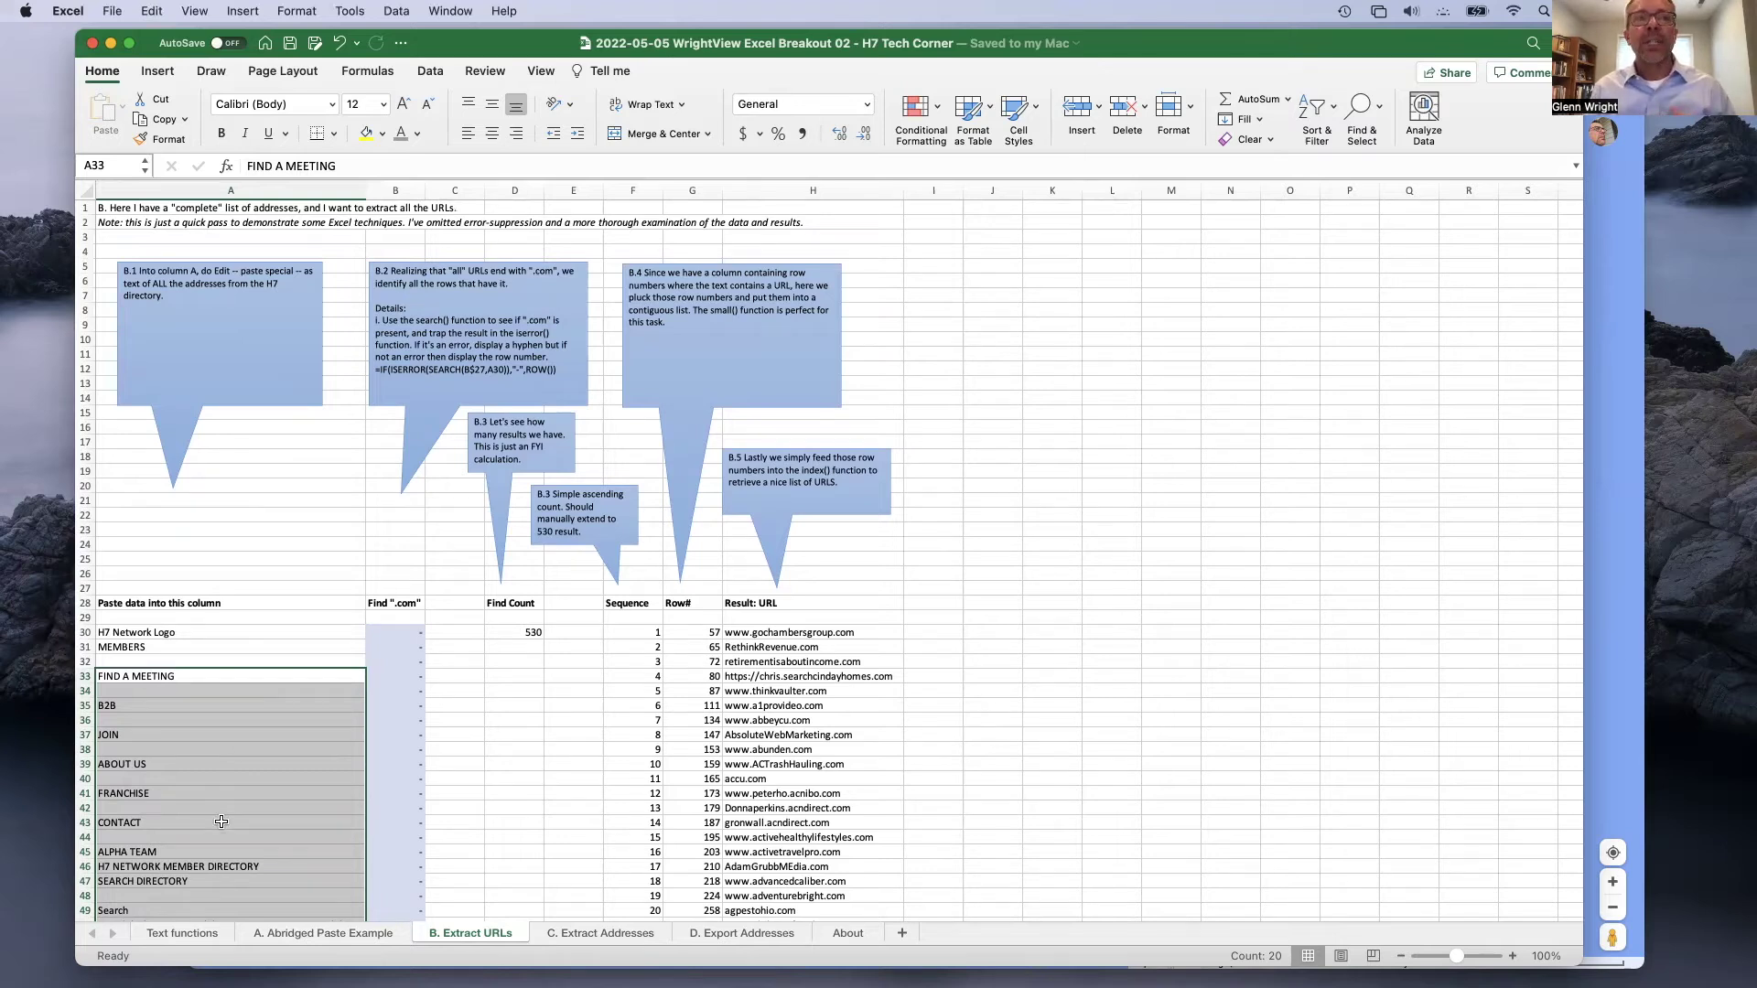
scroll(221, 822, "down", 5)
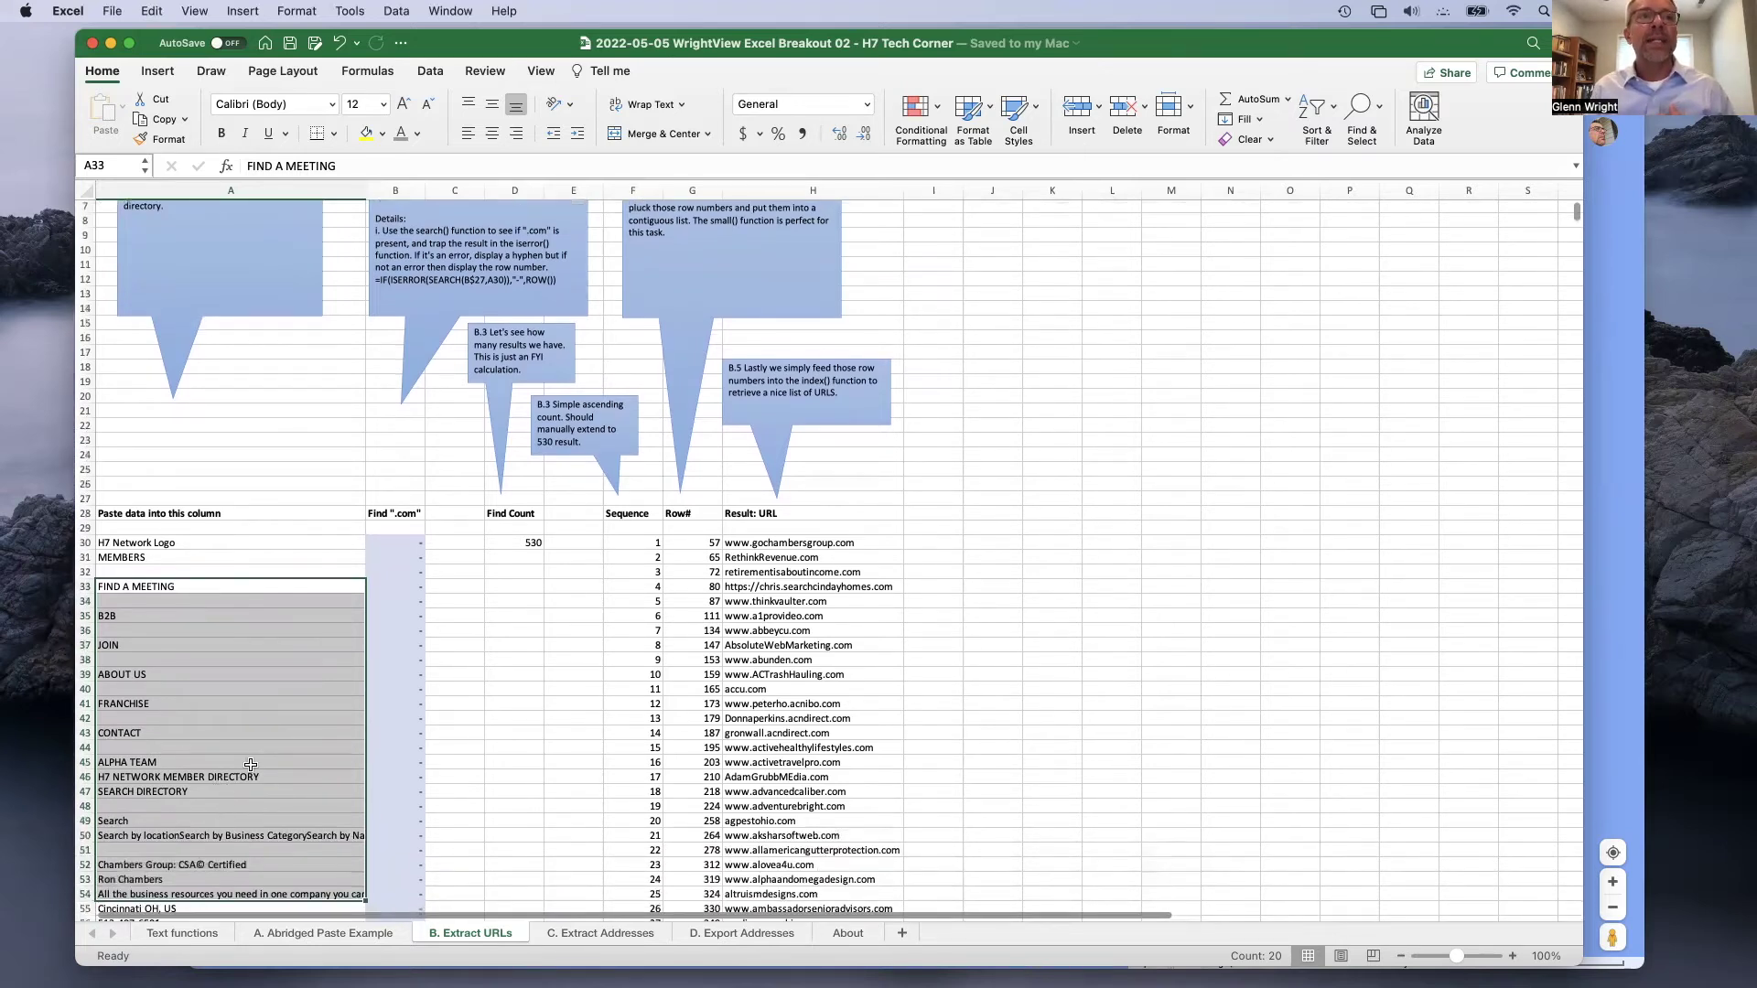
scroll(251, 764, "down", 3)
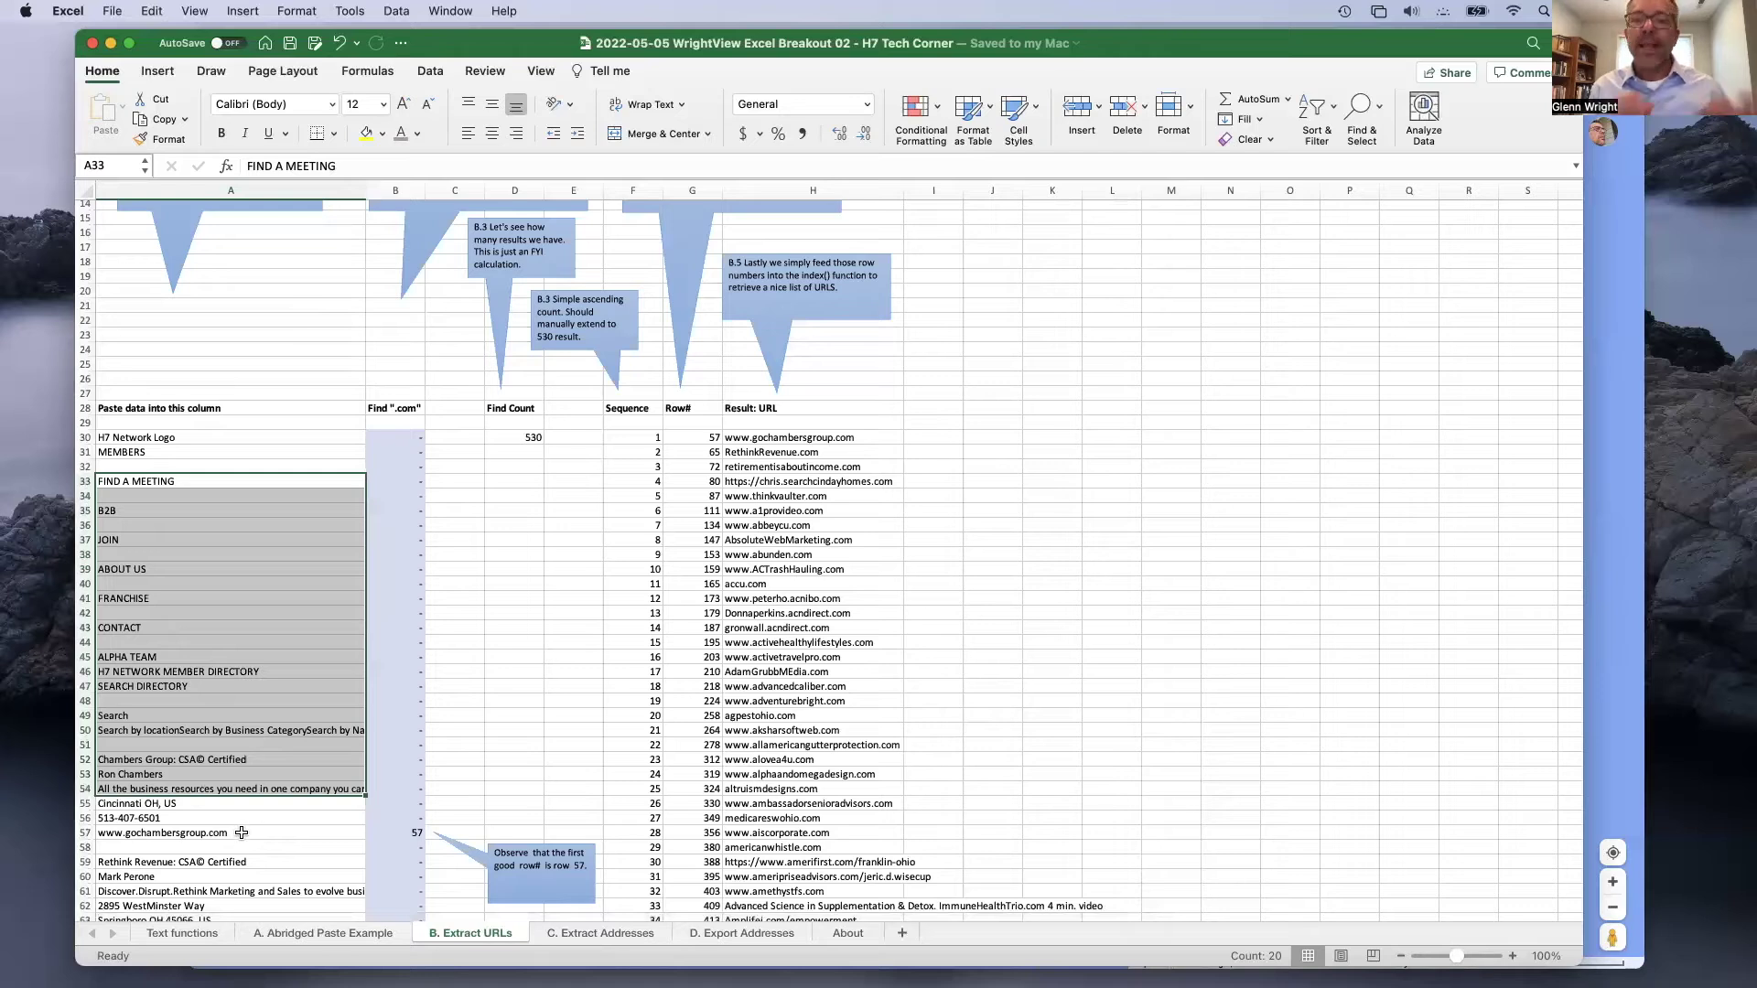
Inspect the IF/ISERROR/SEARCH formulas in the Find ".com" column, from row 49 down to the first URL row, B57.
left_click(403, 830)
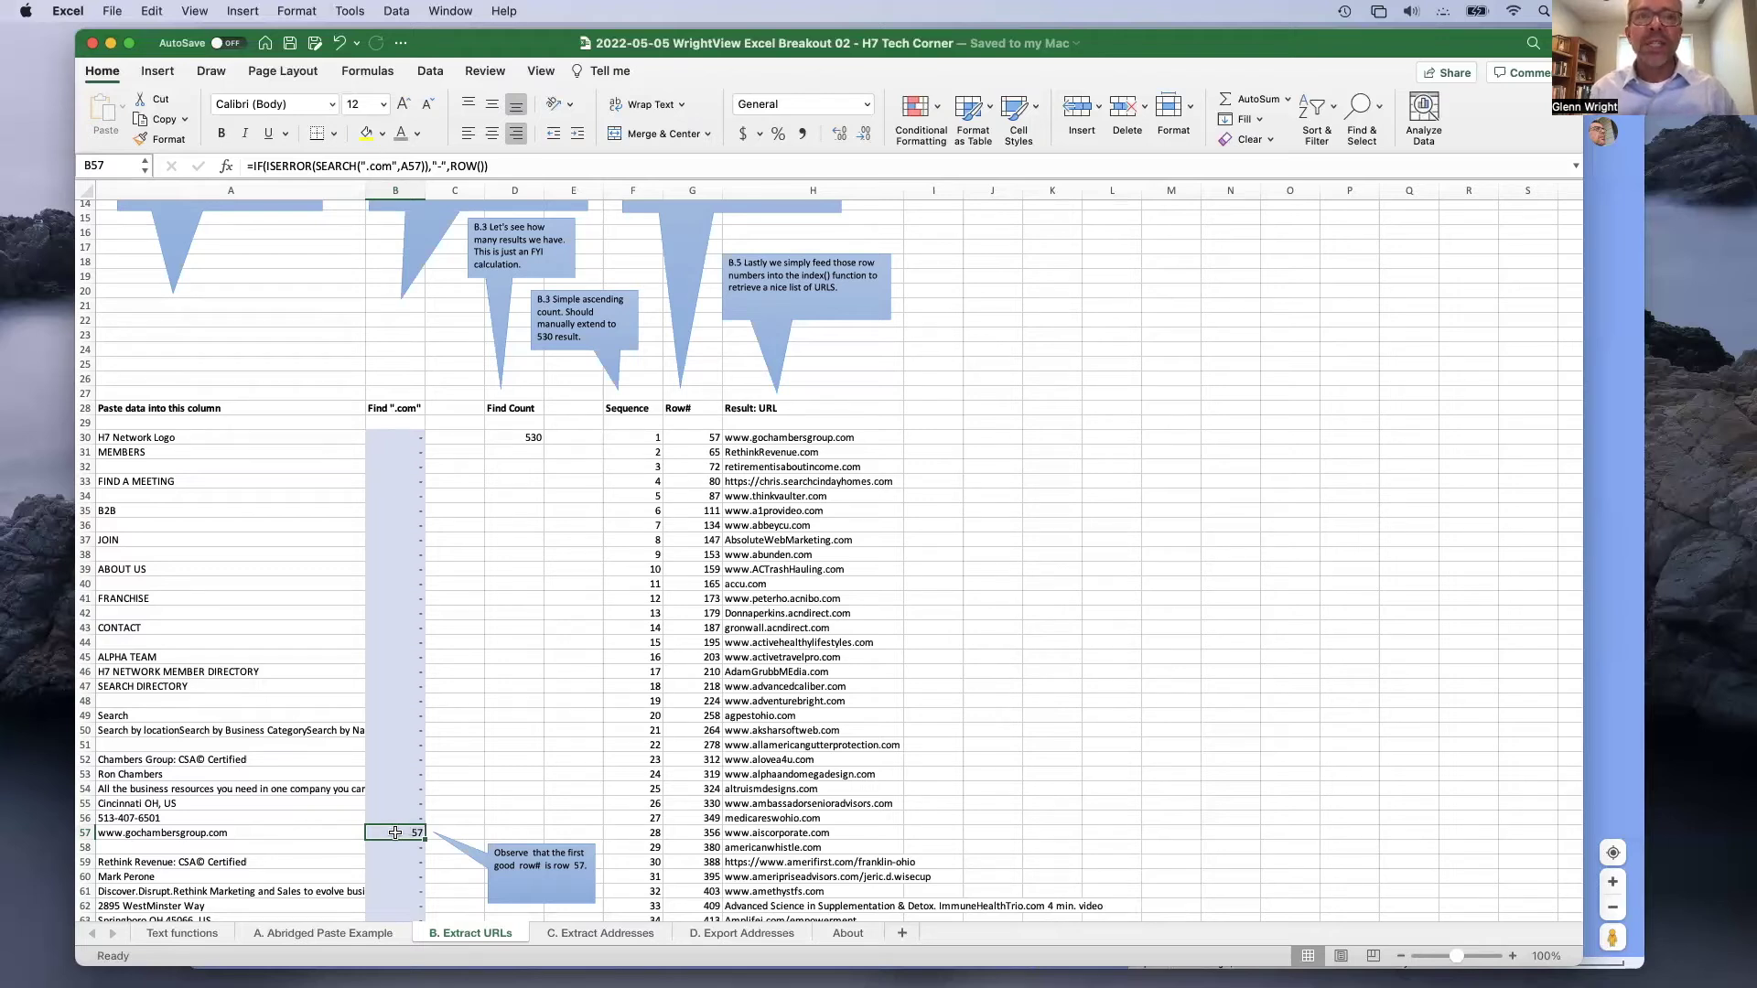
left_click(396, 715)
left_click(397, 760)
left_click(397, 789)
left_click(399, 817)
left_click(399, 833)
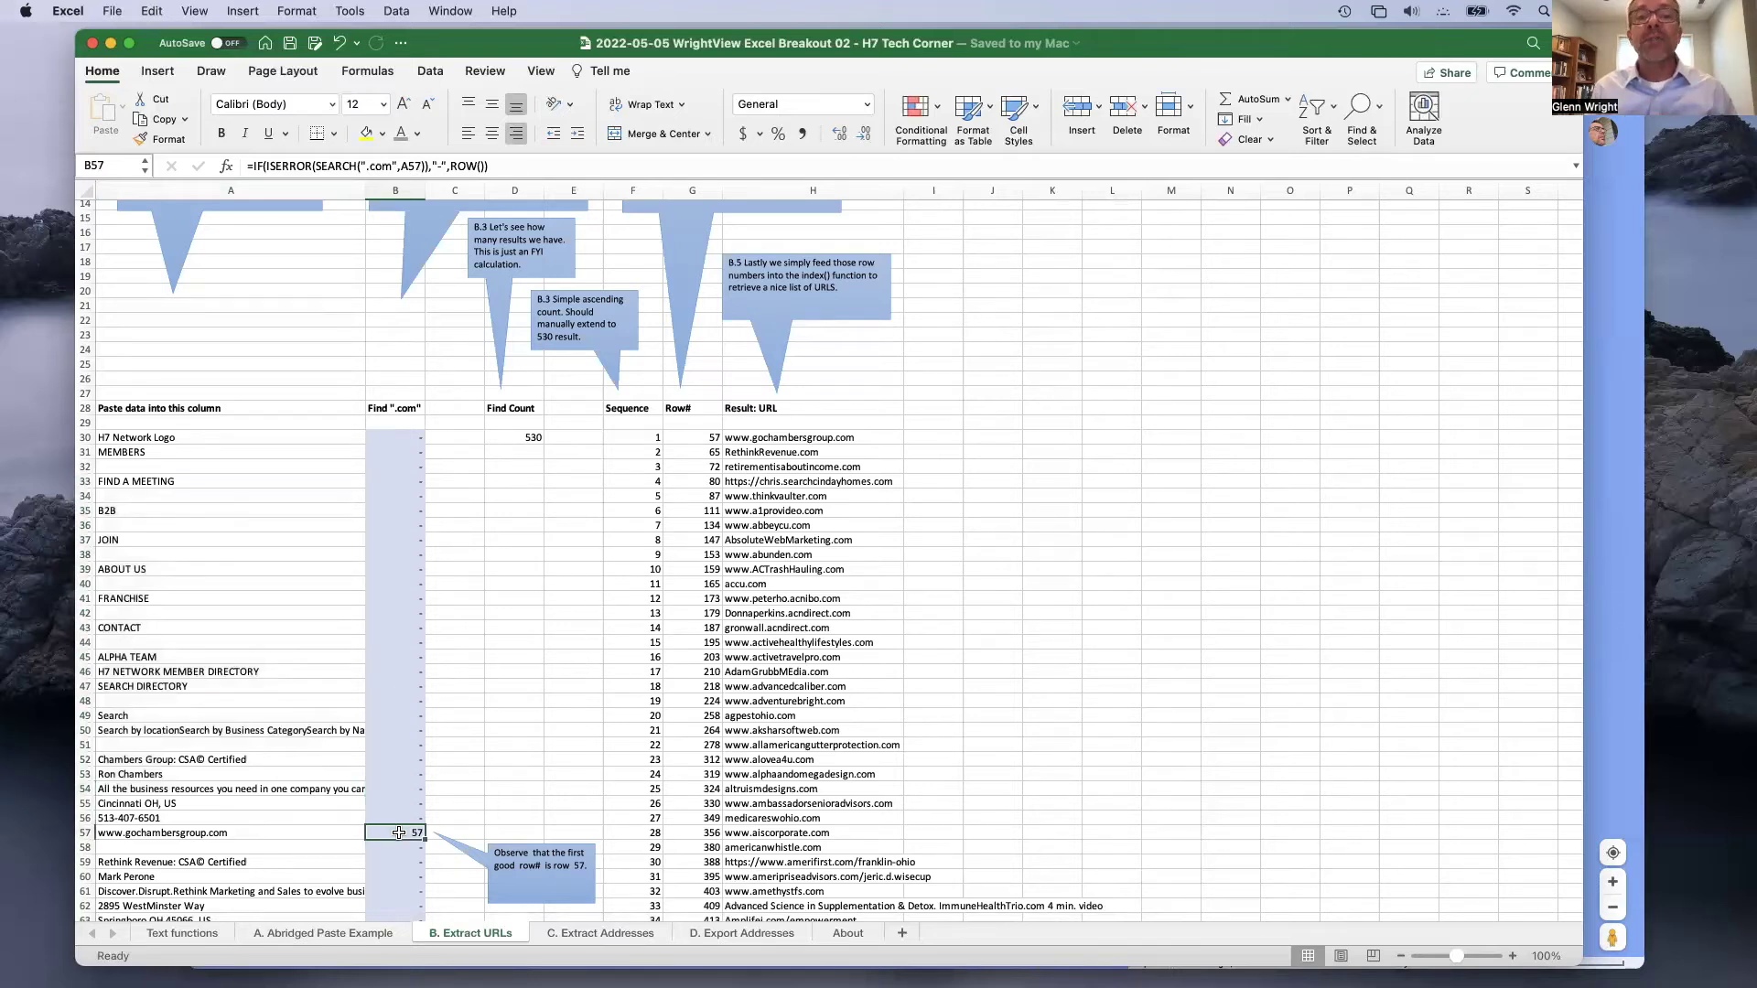
Review the notes on steps B.2 to B.5, the Find Count formula in D30 and the extracted URLs in H30:H38.
scroll(399, 832, "down", 3)
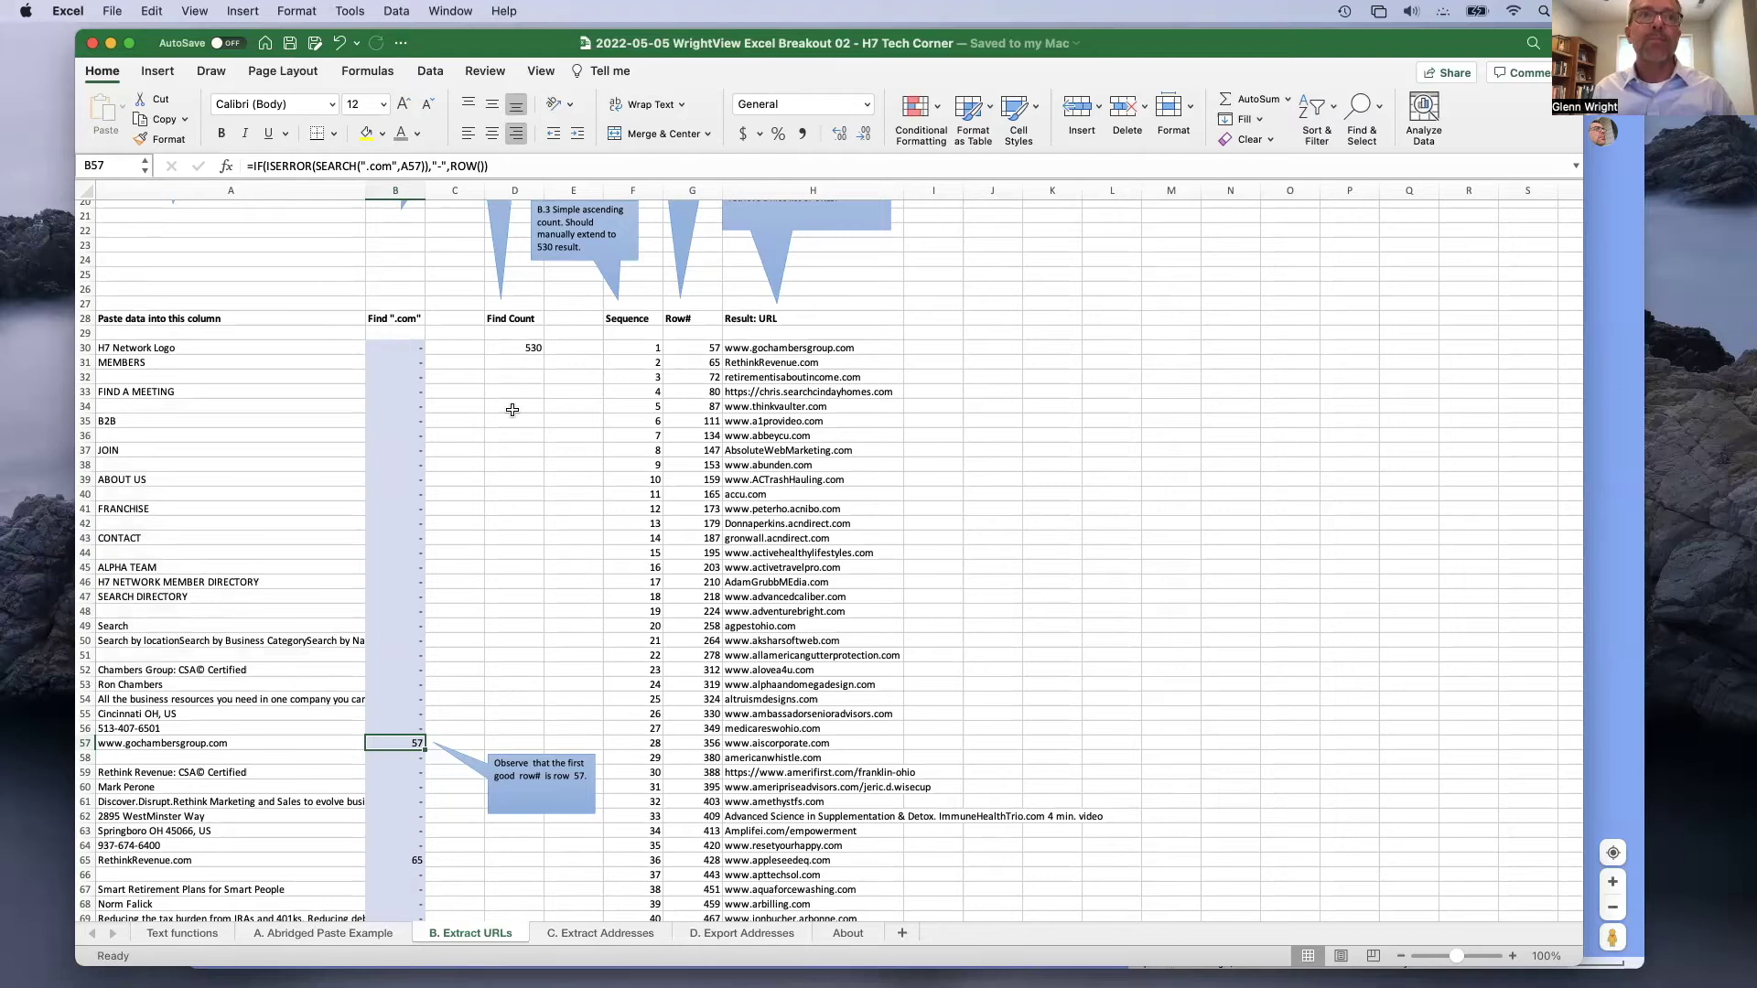
scroll(512, 410, "up", 5)
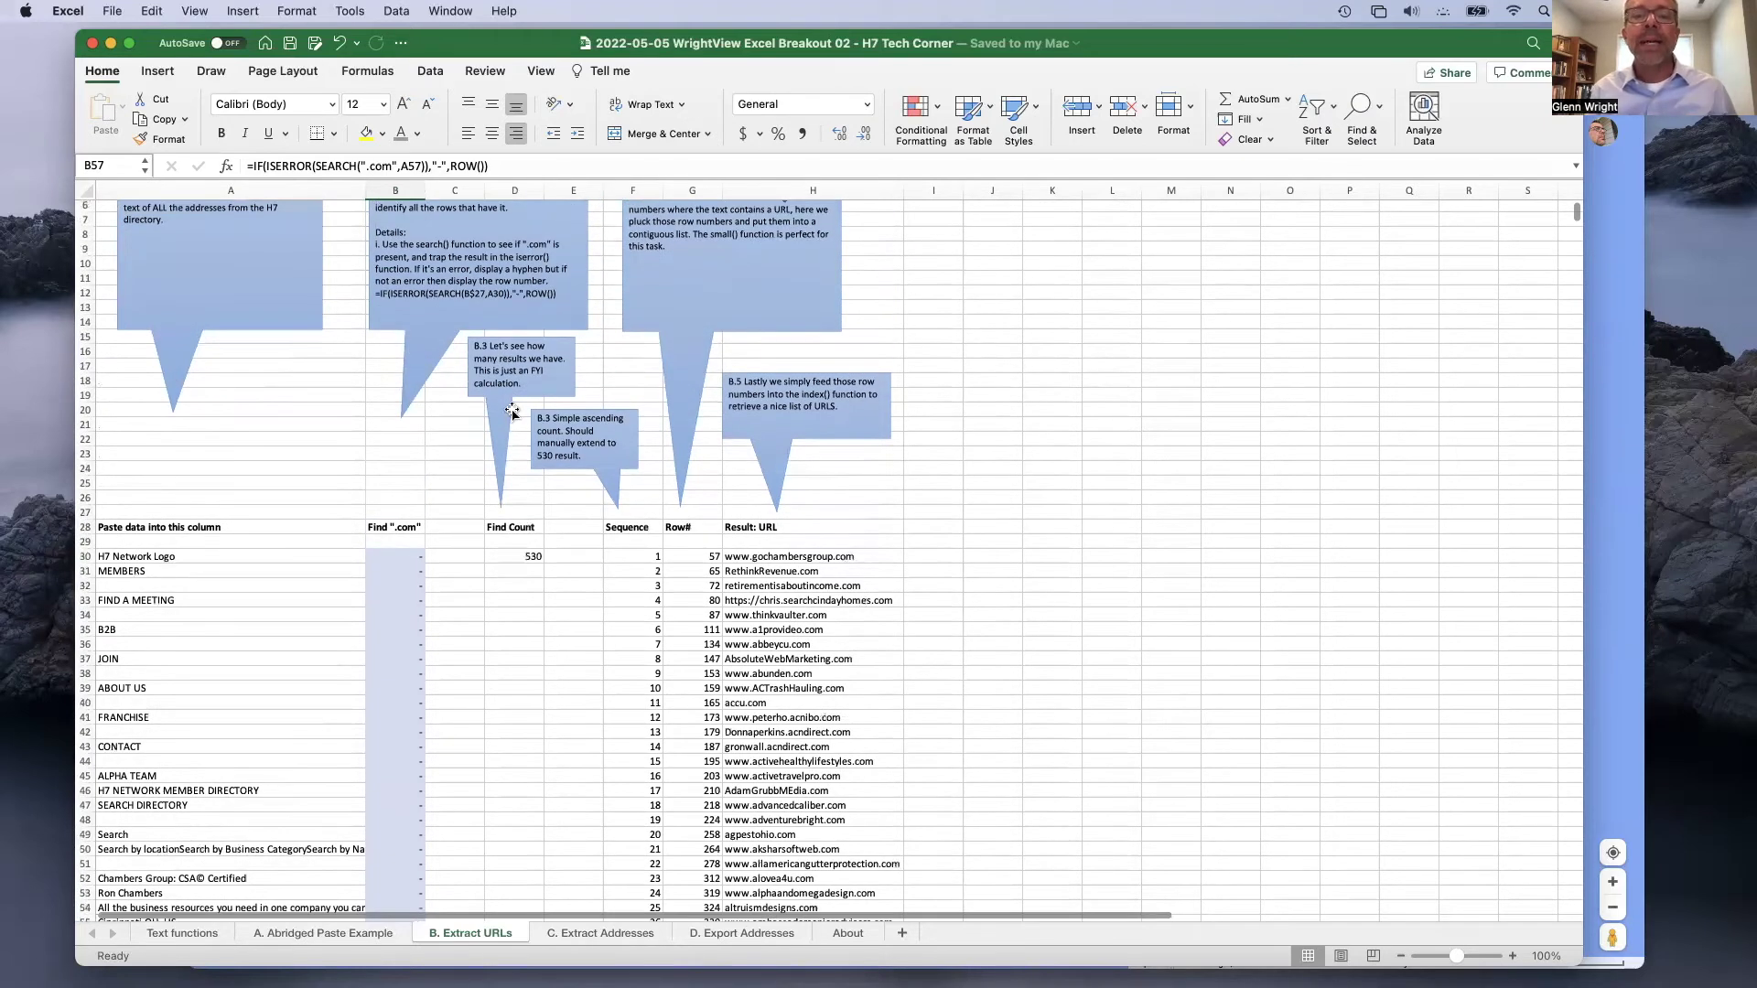
scroll(513, 409, "up", 2)
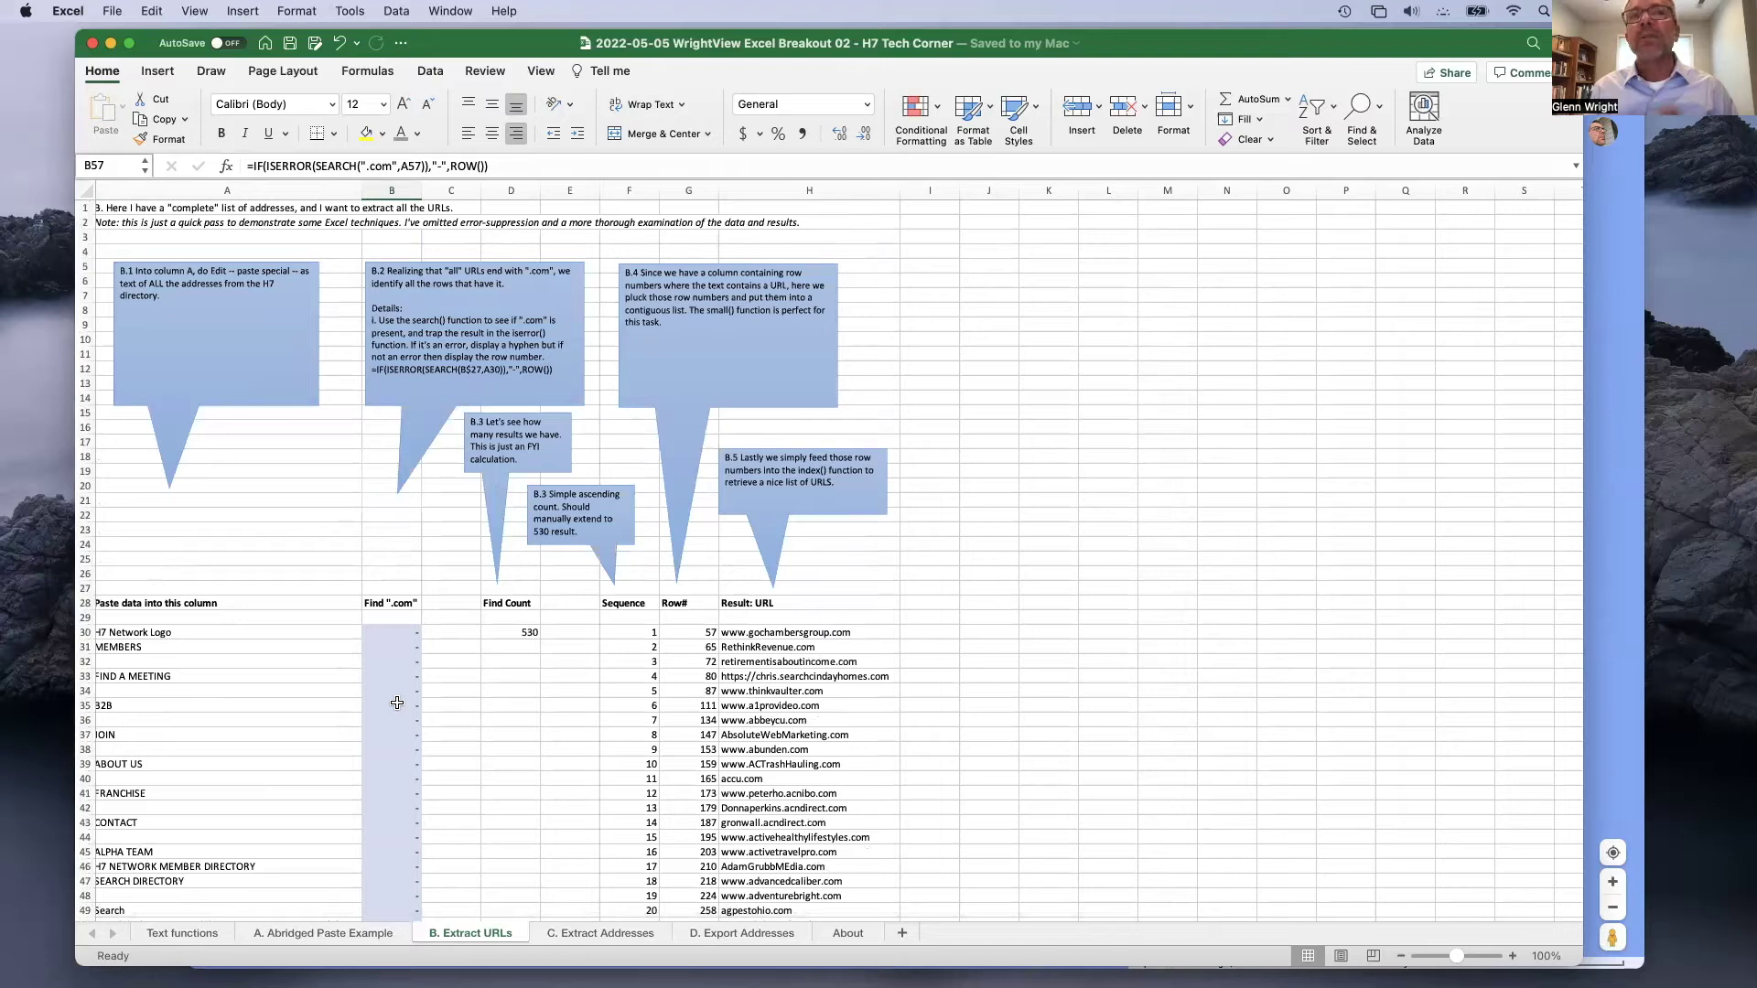
left_click(509, 632)
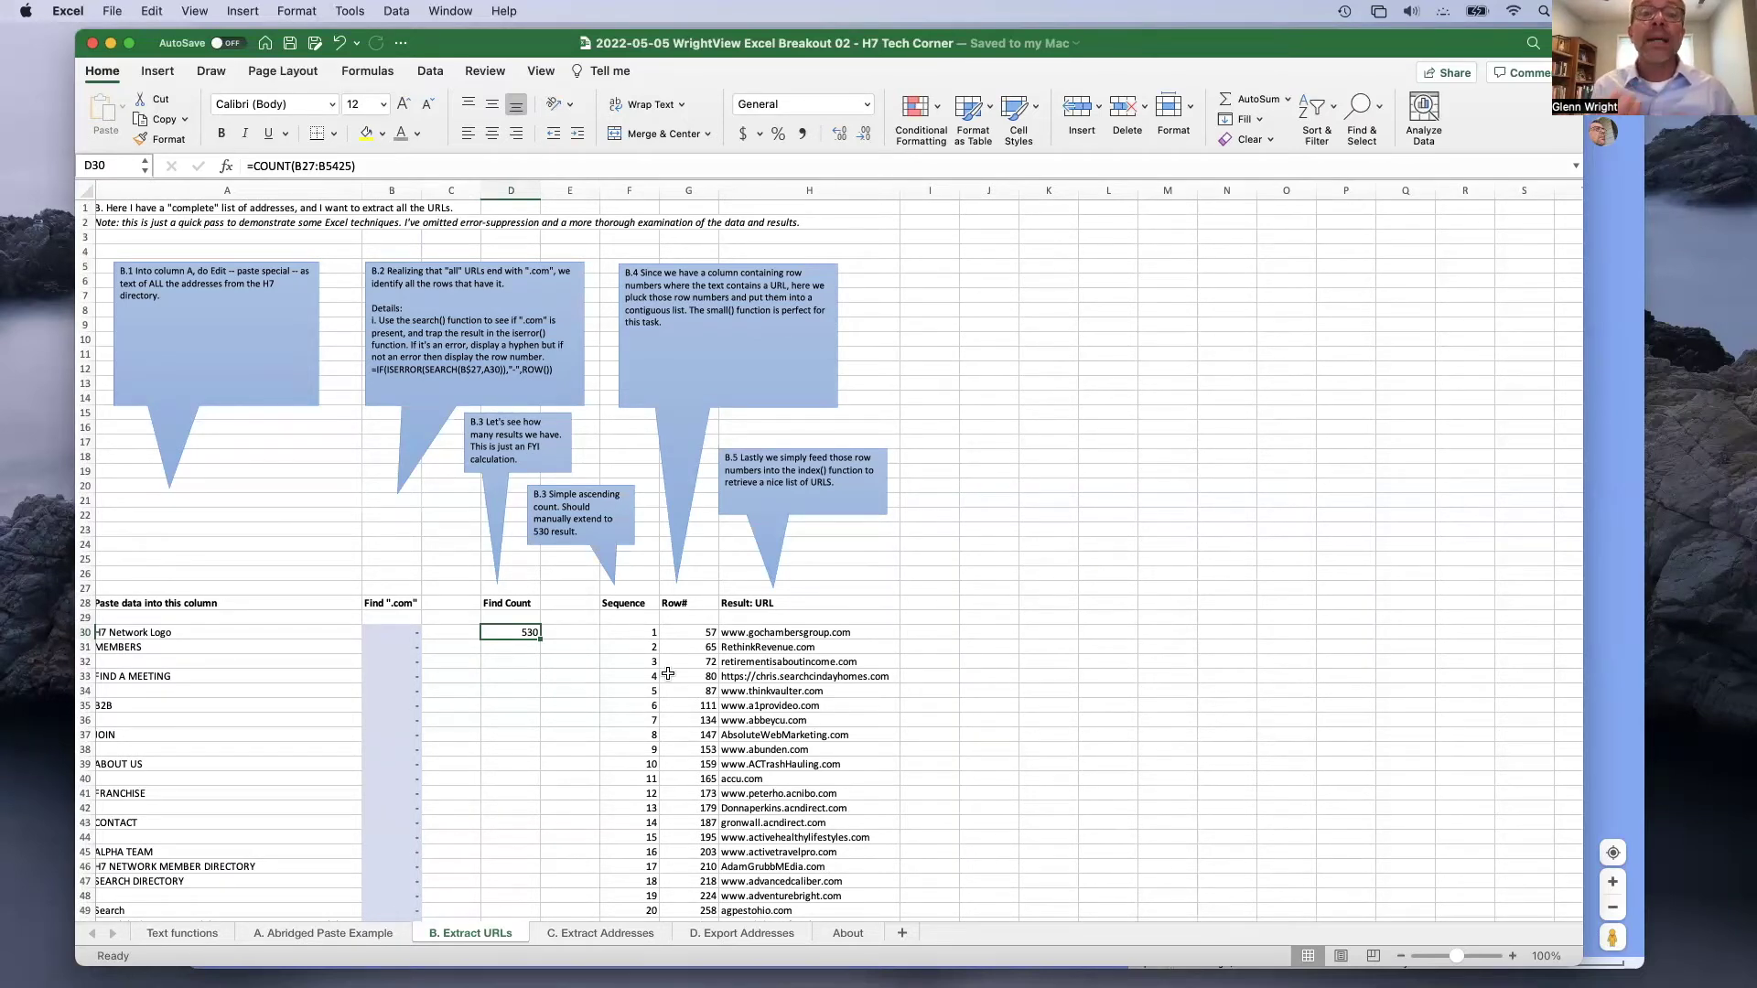
left_click_drag(766, 633, 771, 746)
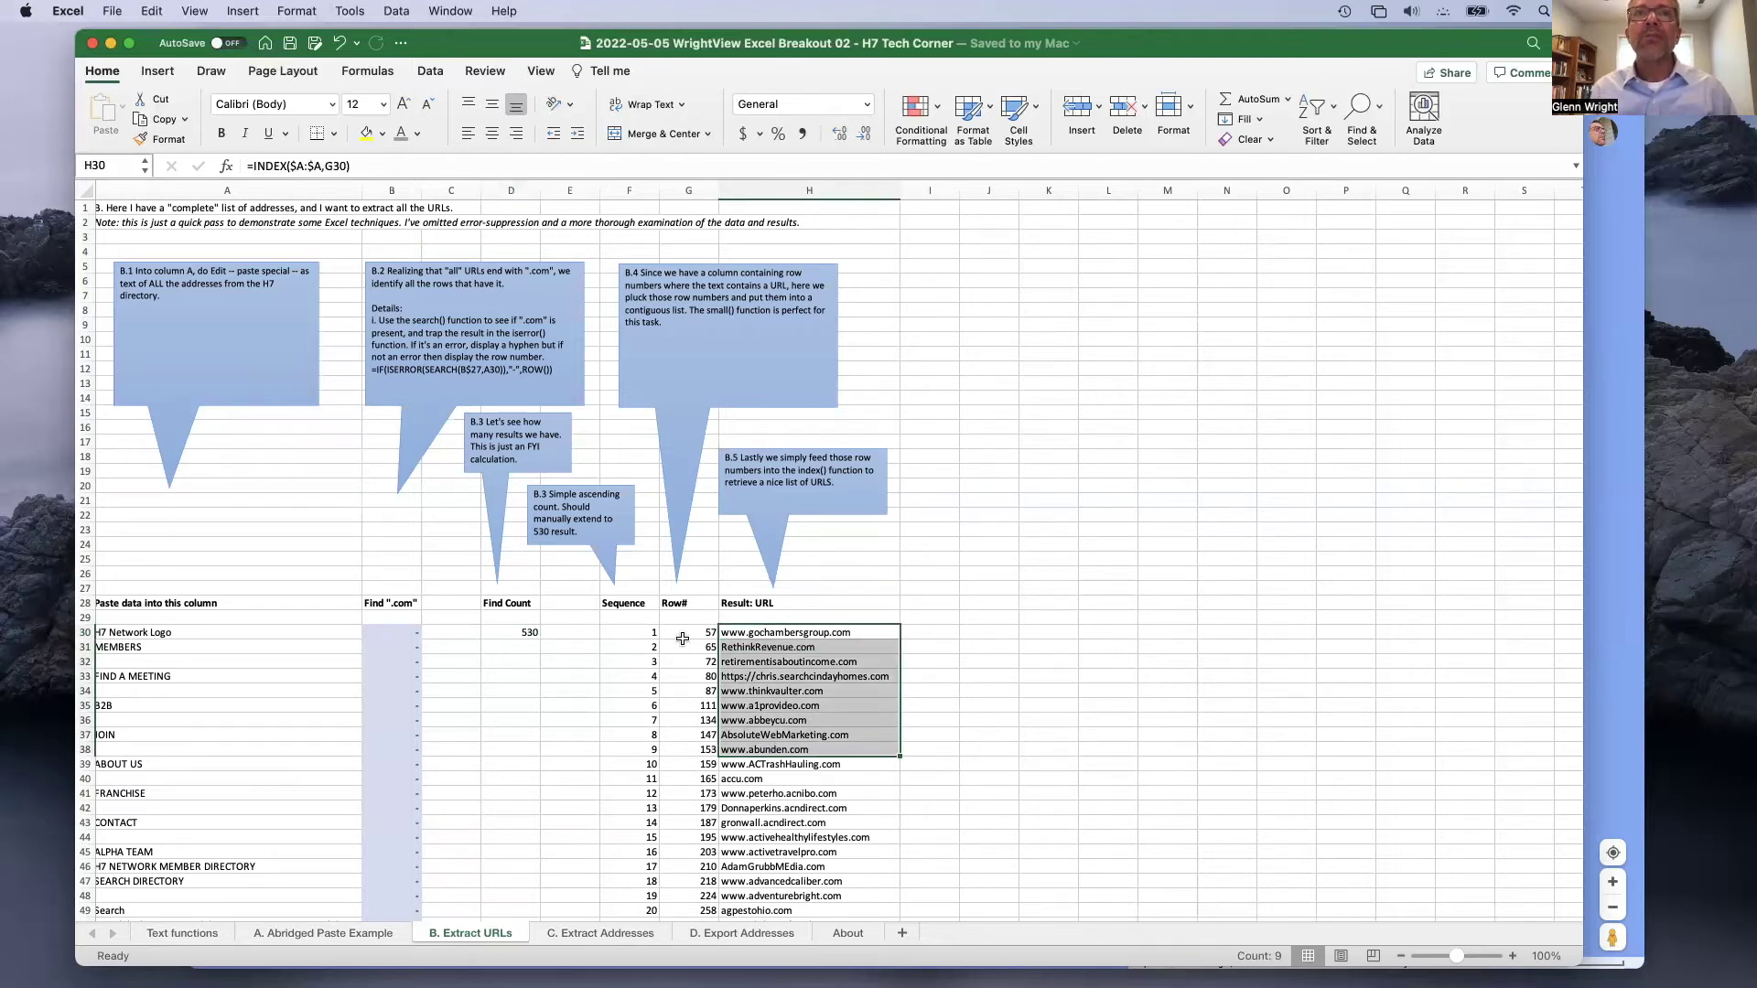
Examine the first entries of the Row# column and the SMALL formula in G30.
left_click(682, 624)
key("Down")
key("Down")
key("Down")
left_click(689, 634)
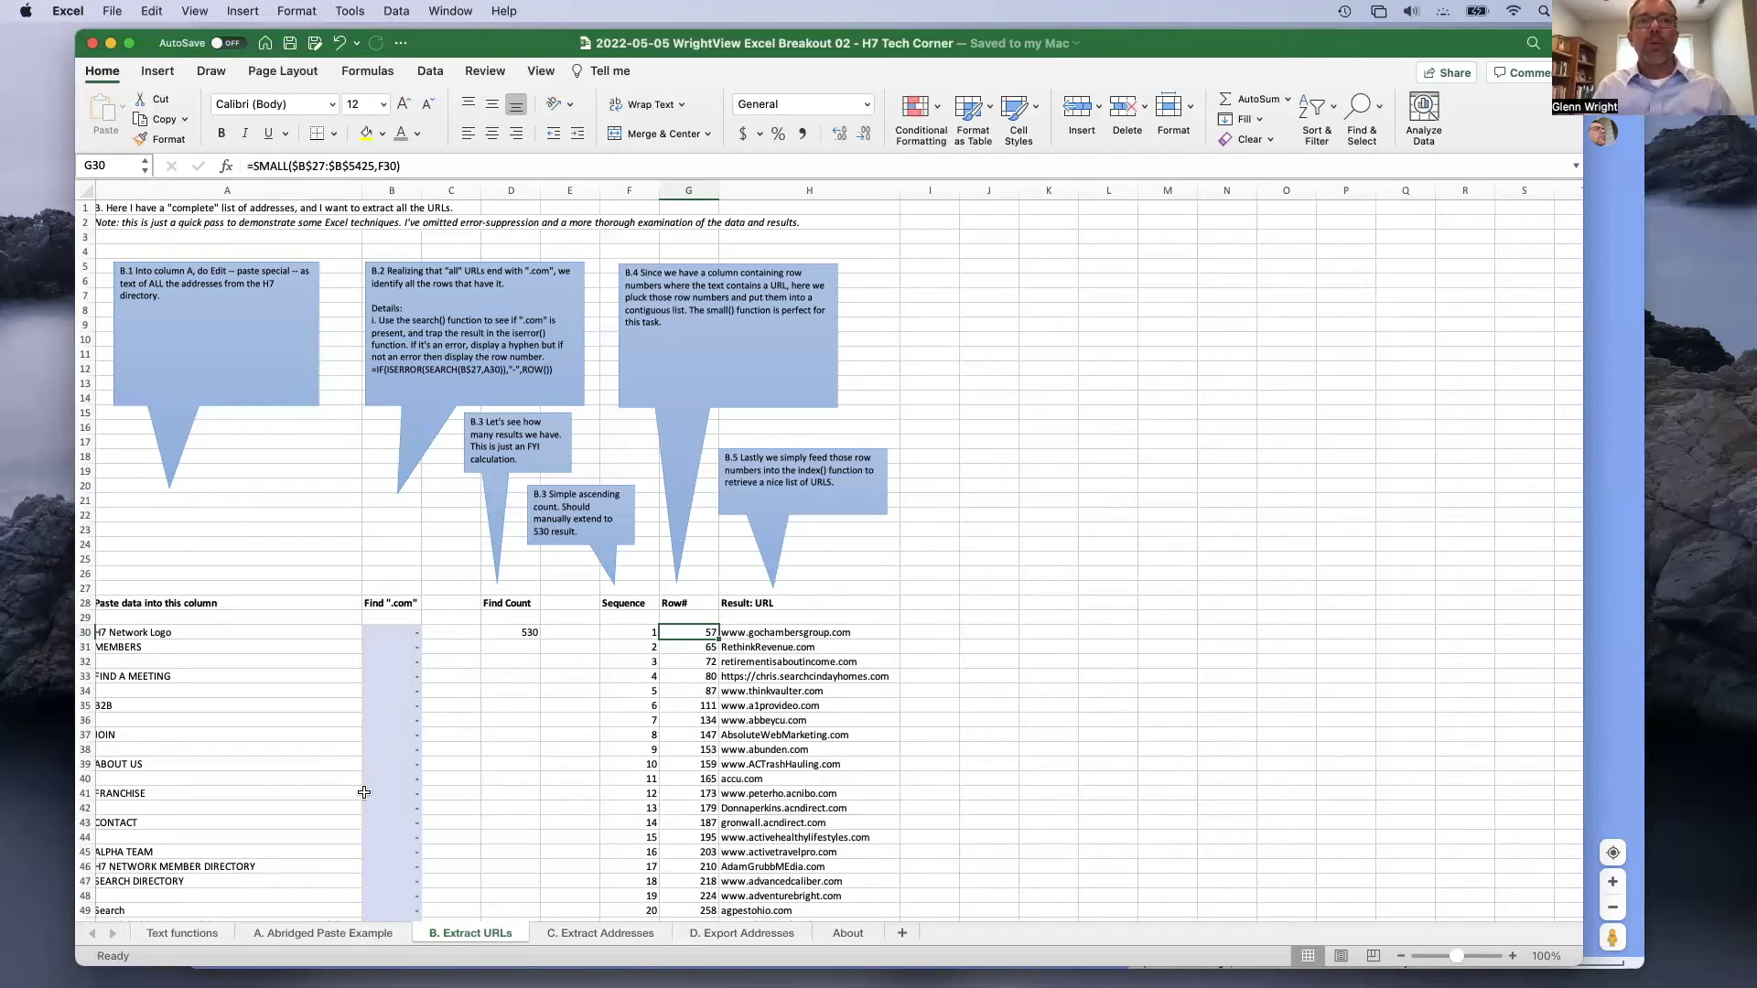
Compare the source URL in A65 with the SMALL formulas in Row# cells G30 to G32.
scroll(370, 810, "down", 3)
scroll(371, 814, "down", 8)
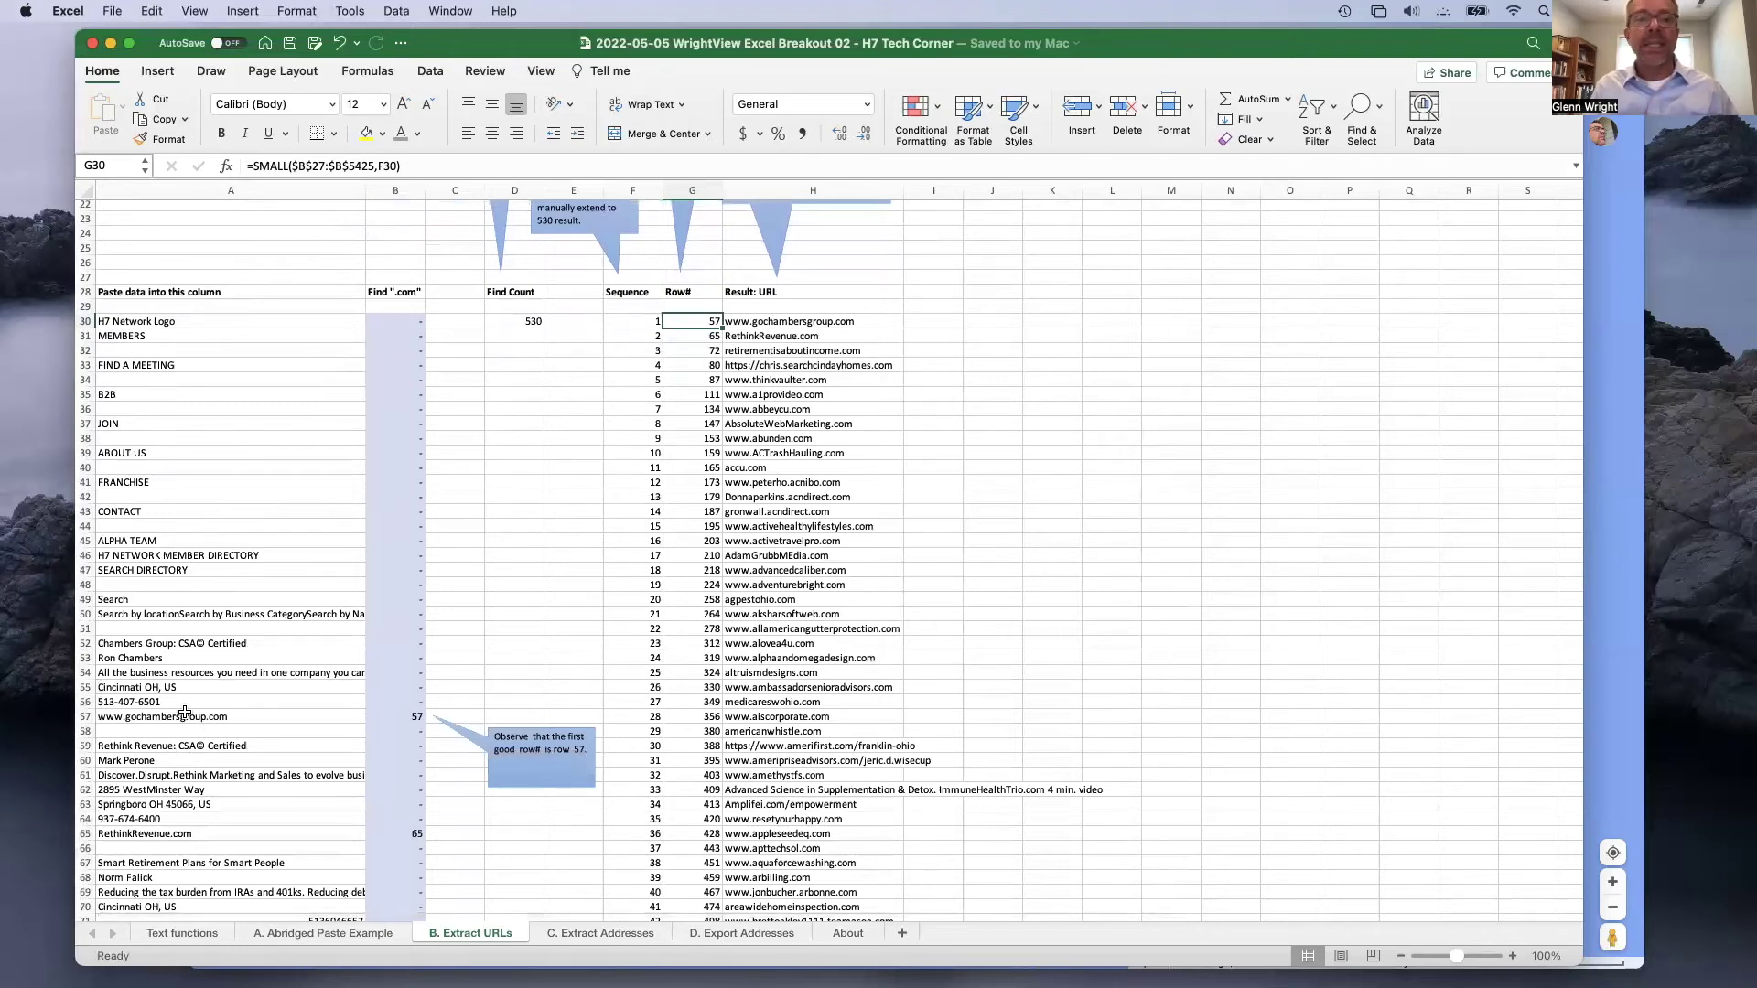
left_click(174, 832)
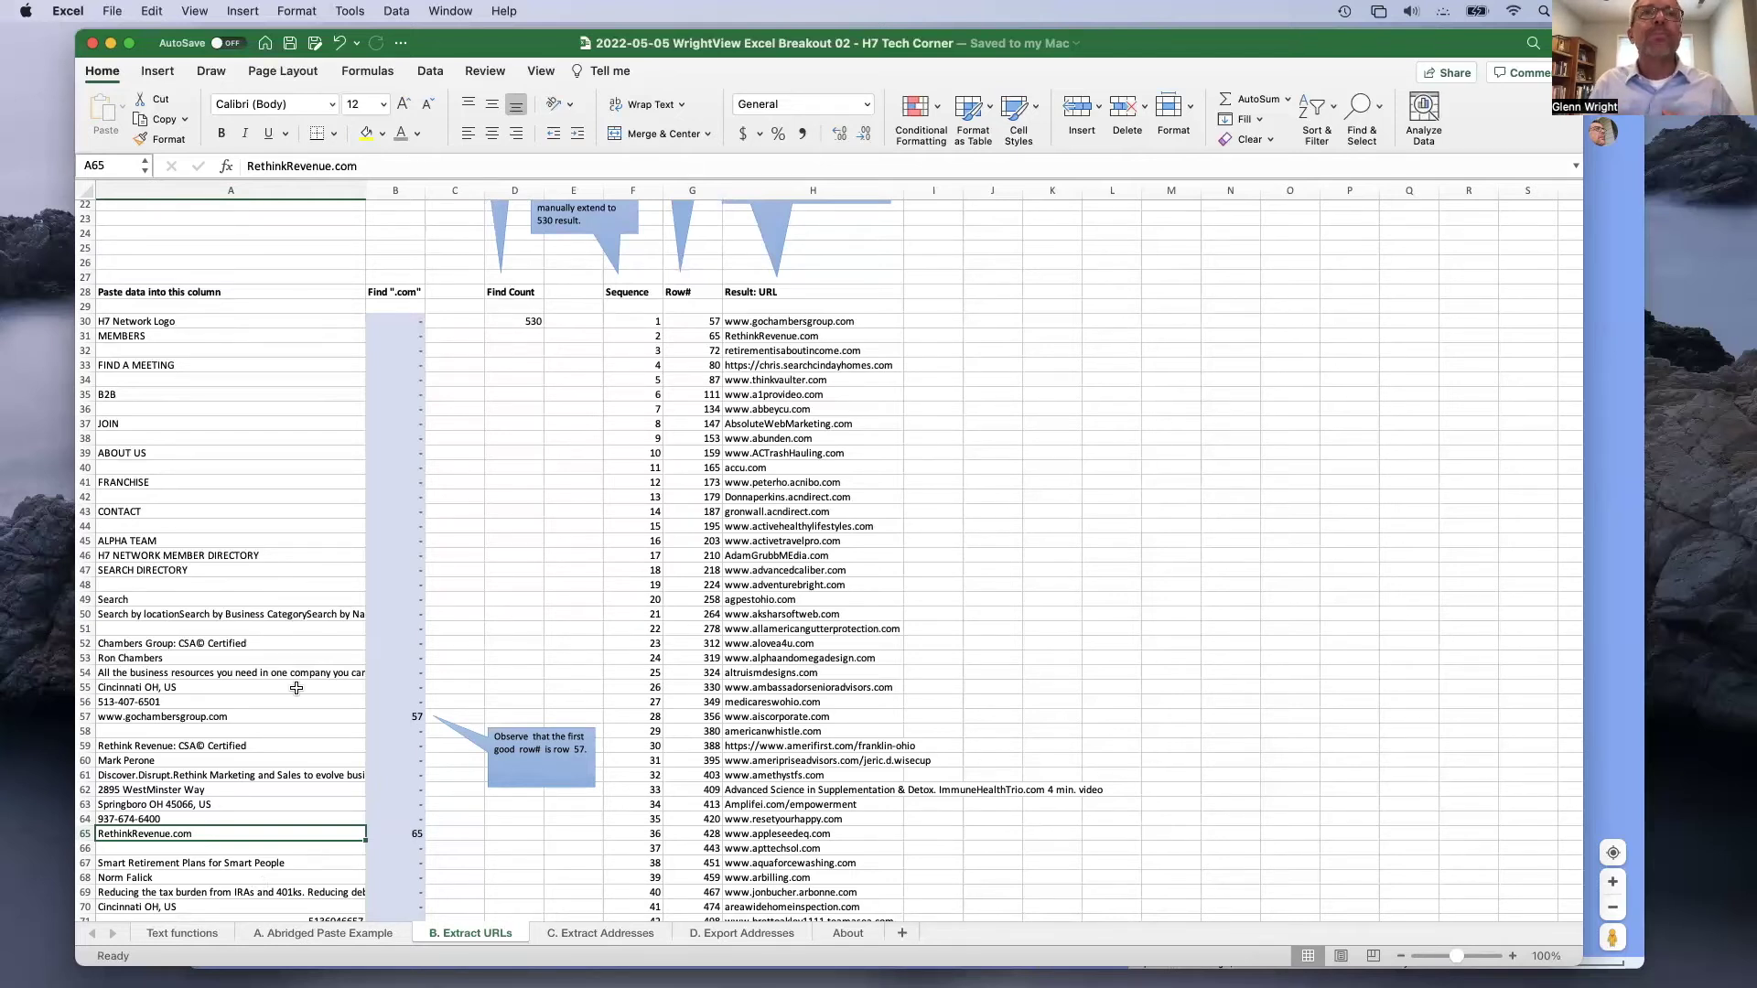
left_click(688, 318)
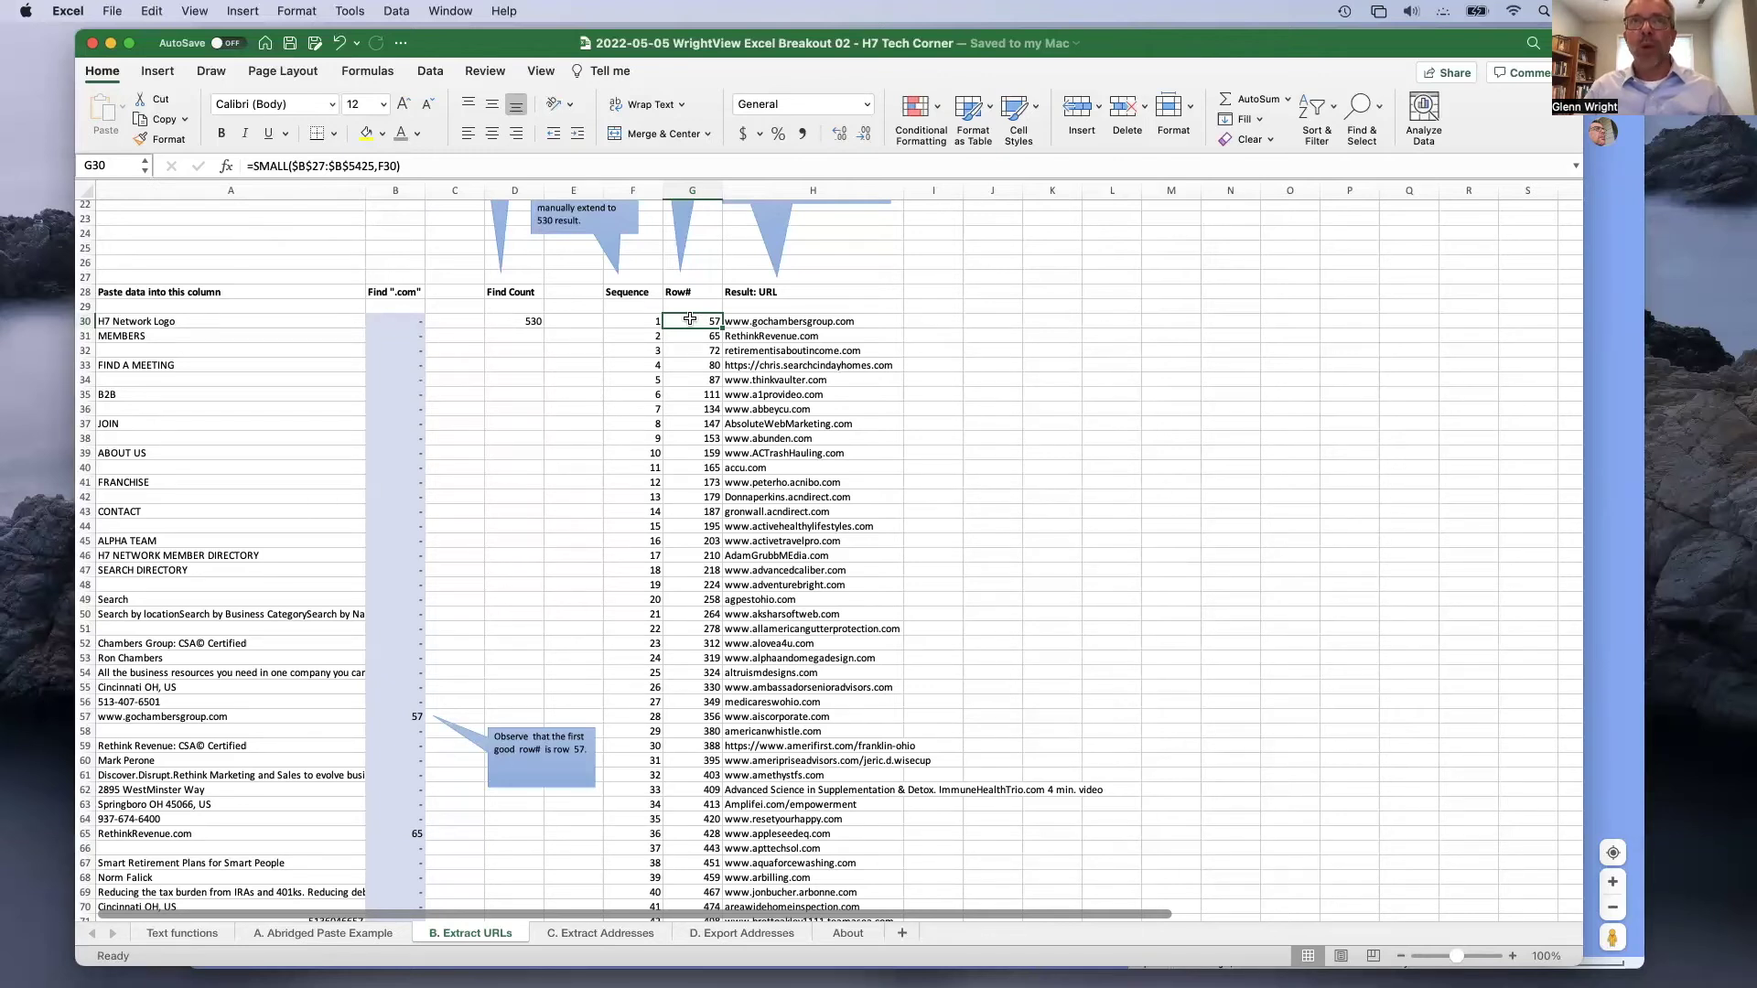
left_click(689, 335)
left_click(688, 353)
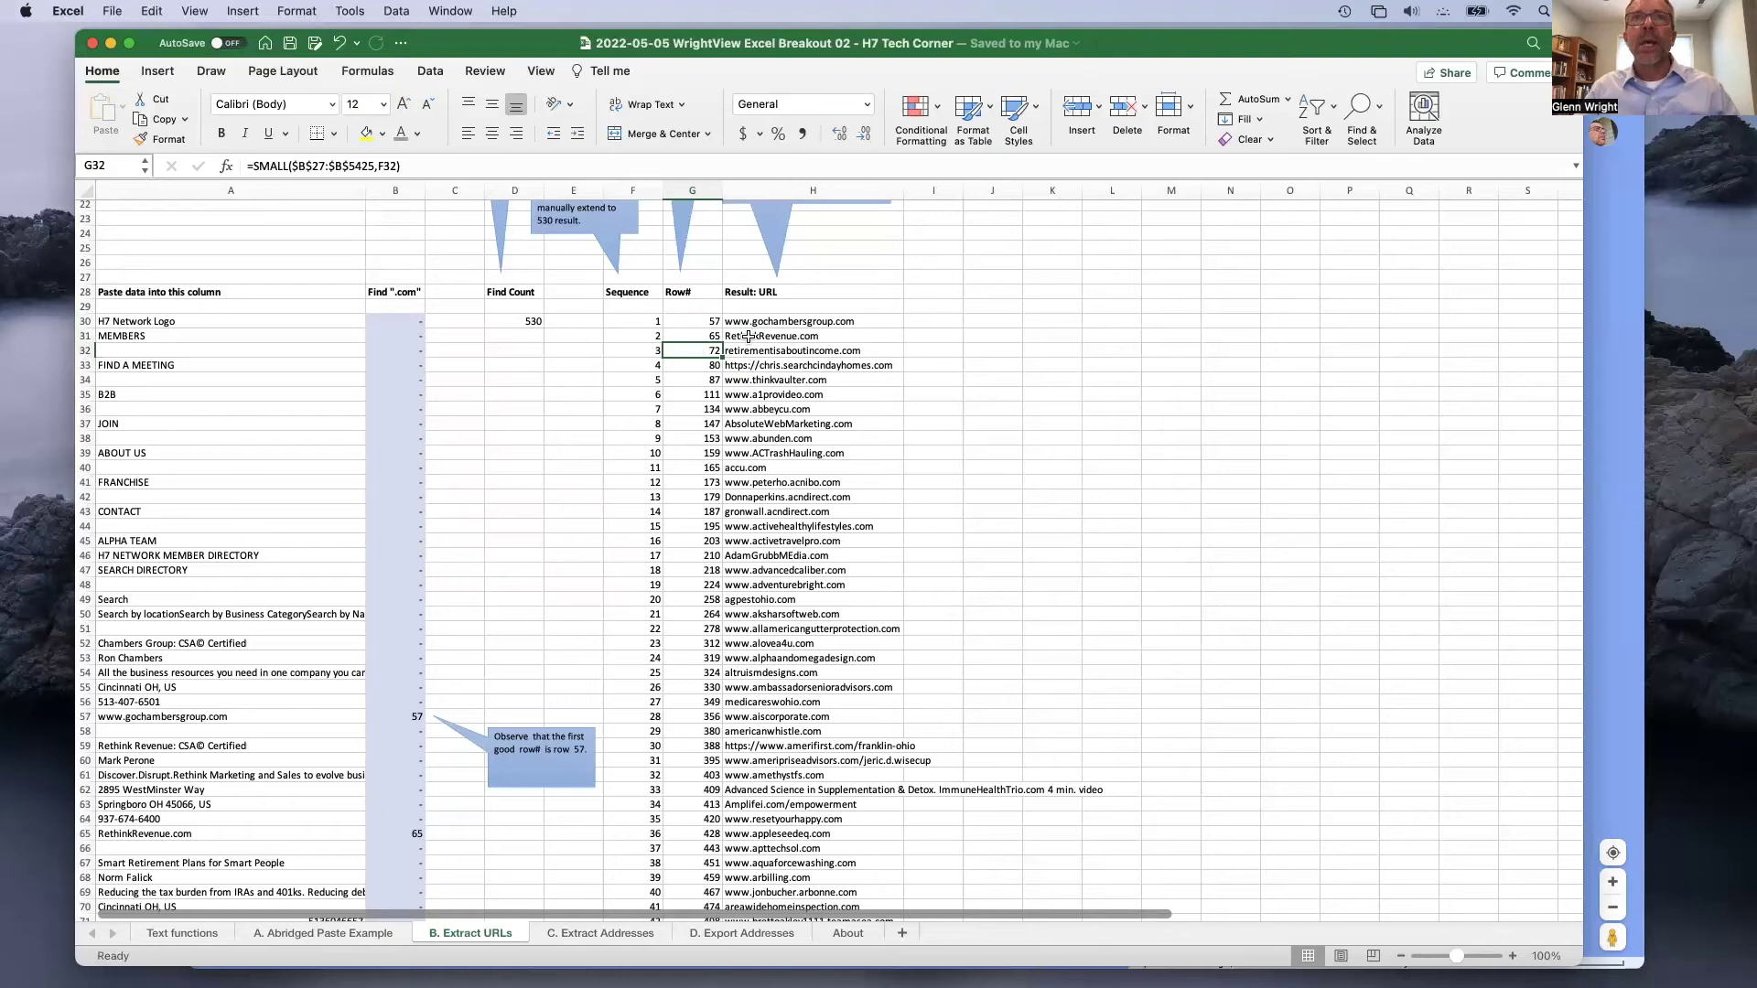
Inspect the INDEX formula in H30 and look down the list of extracted URLs in the Result column.
left_click(761, 320)
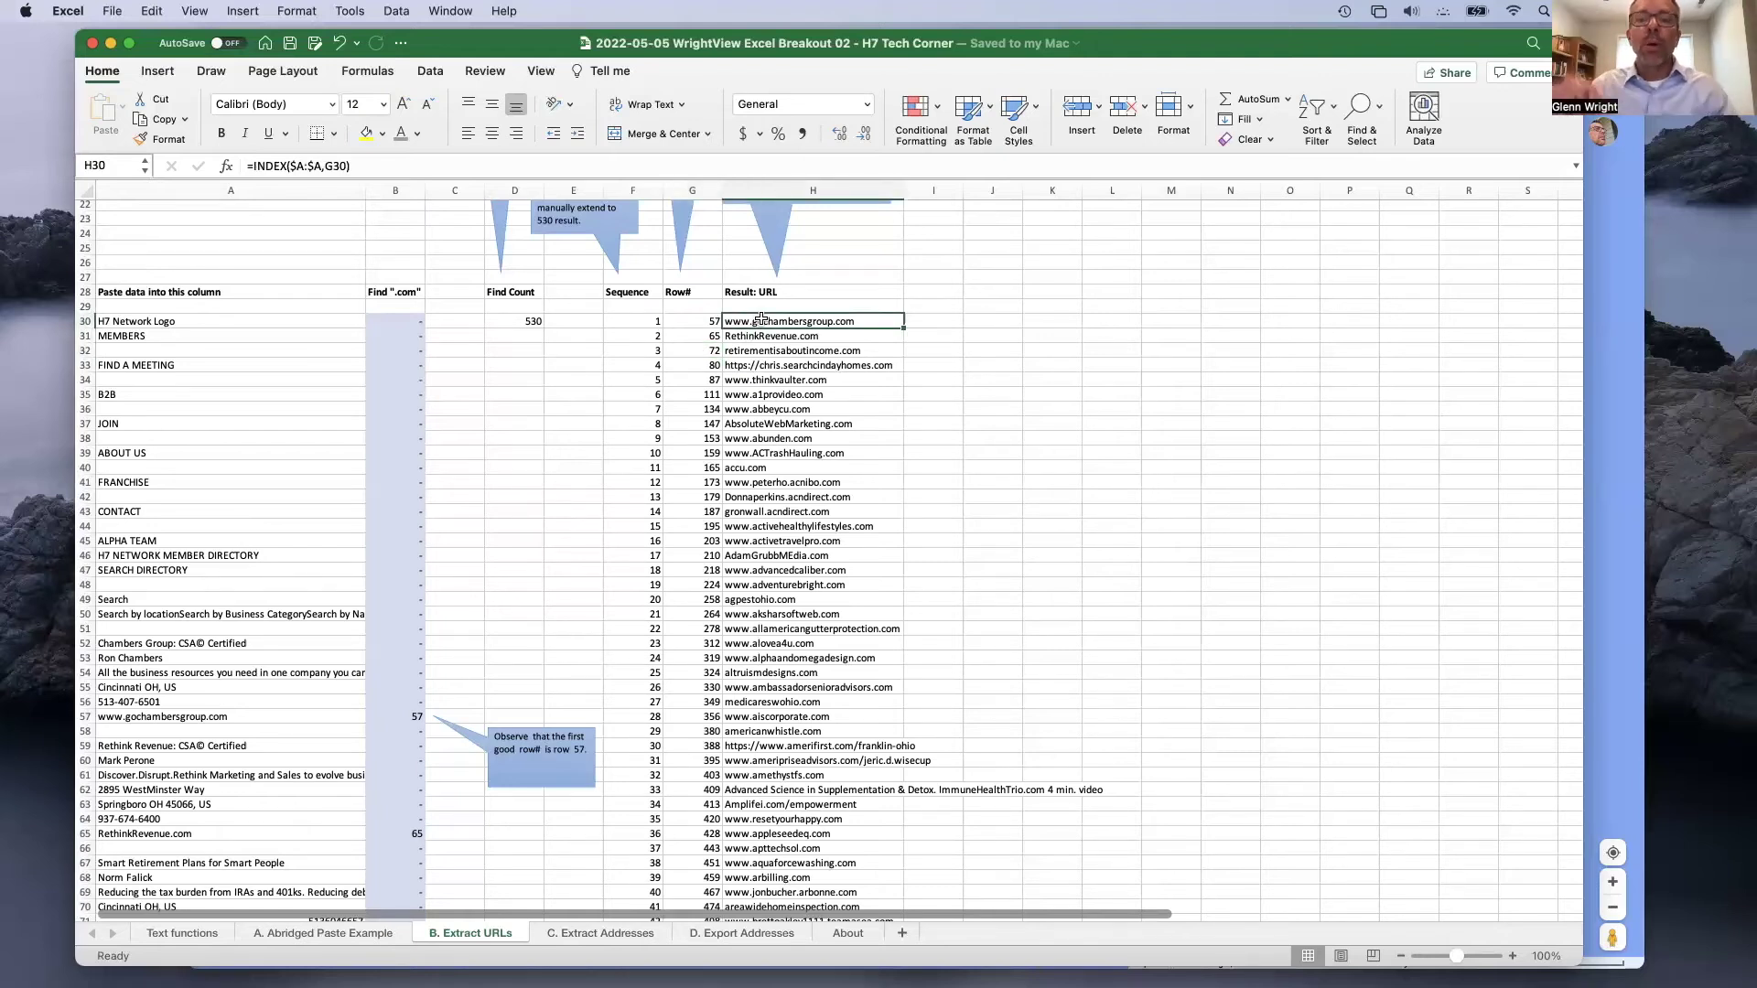
scroll(773, 431, "down", 5)
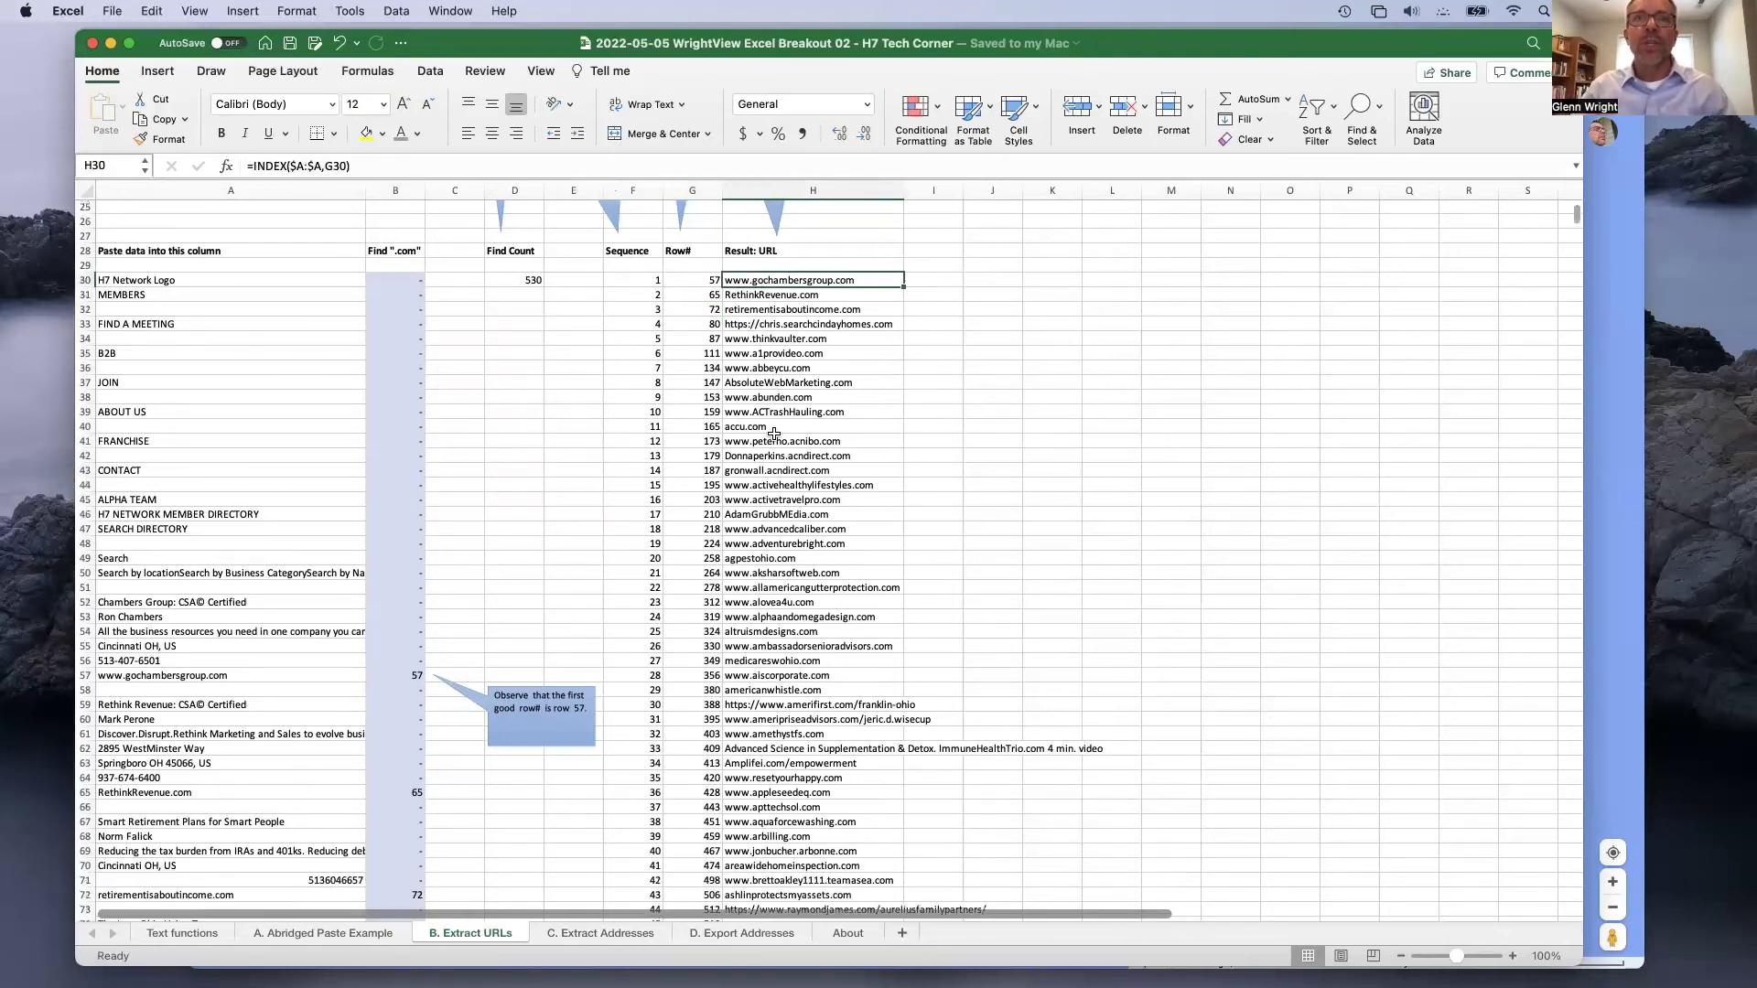
scroll(773, 430, "down", 10)
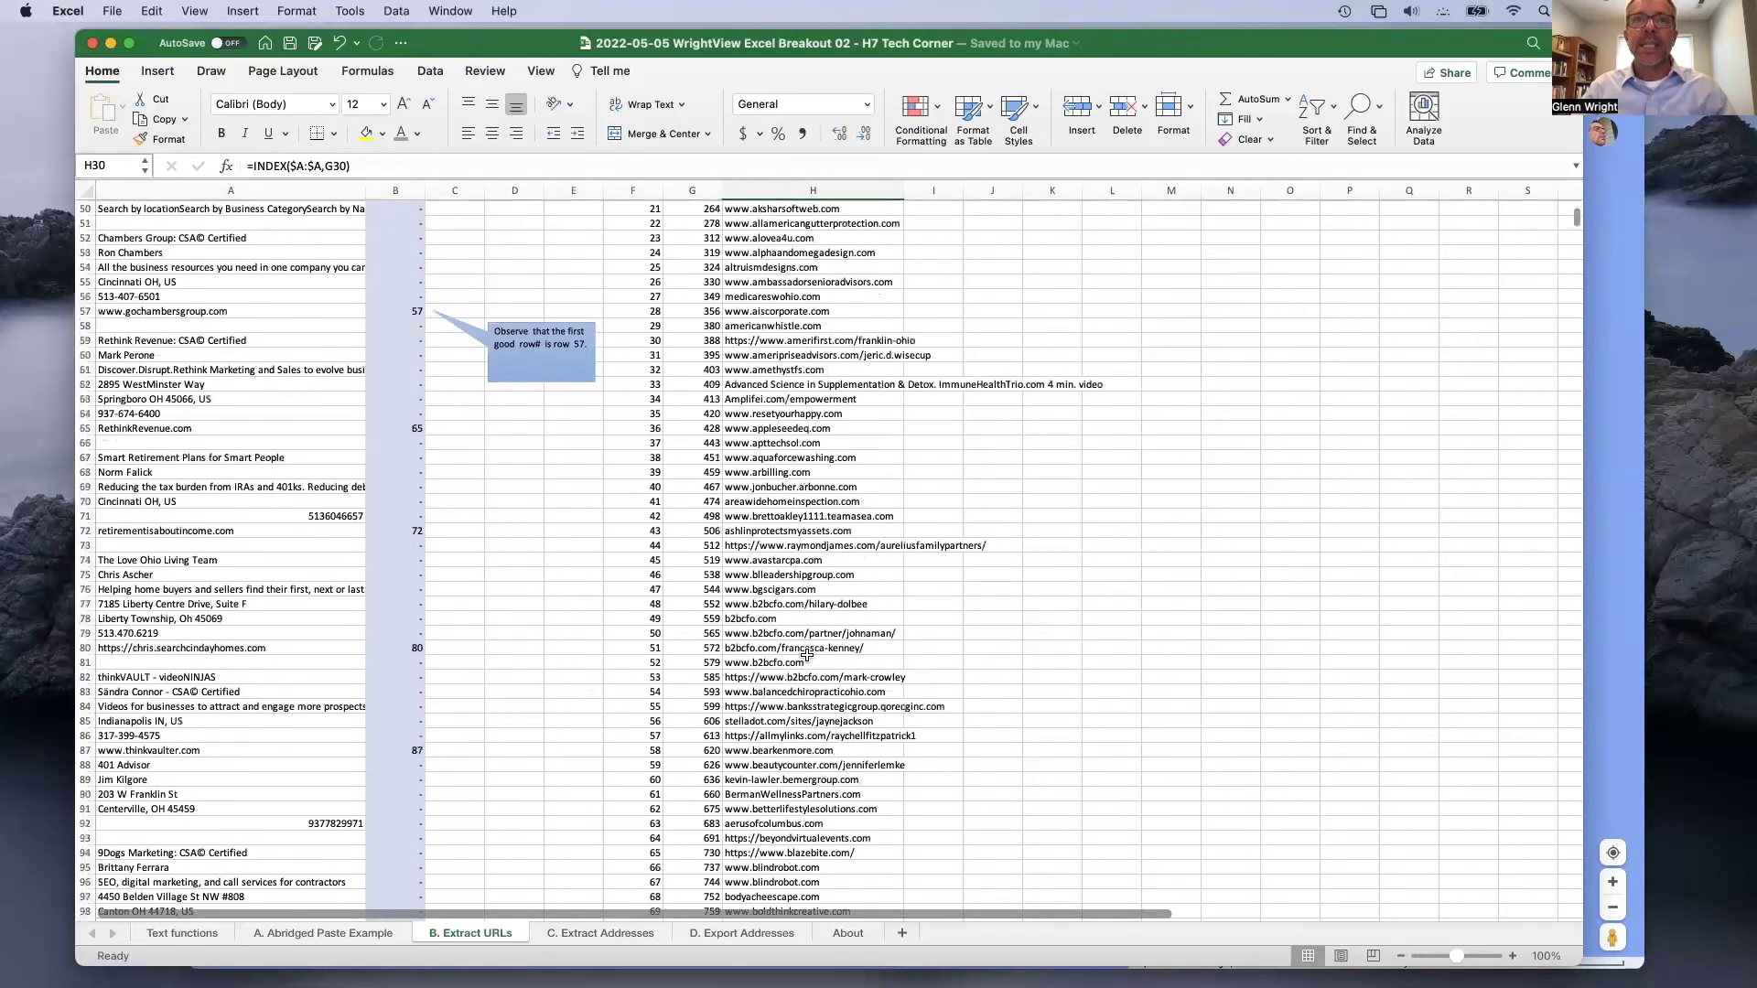
Return to the notes on the URL extraction sheet, then open the C. Extract Addresses sheet and look over the pasted data in column A.
scroll(806, 655, "up", 15)
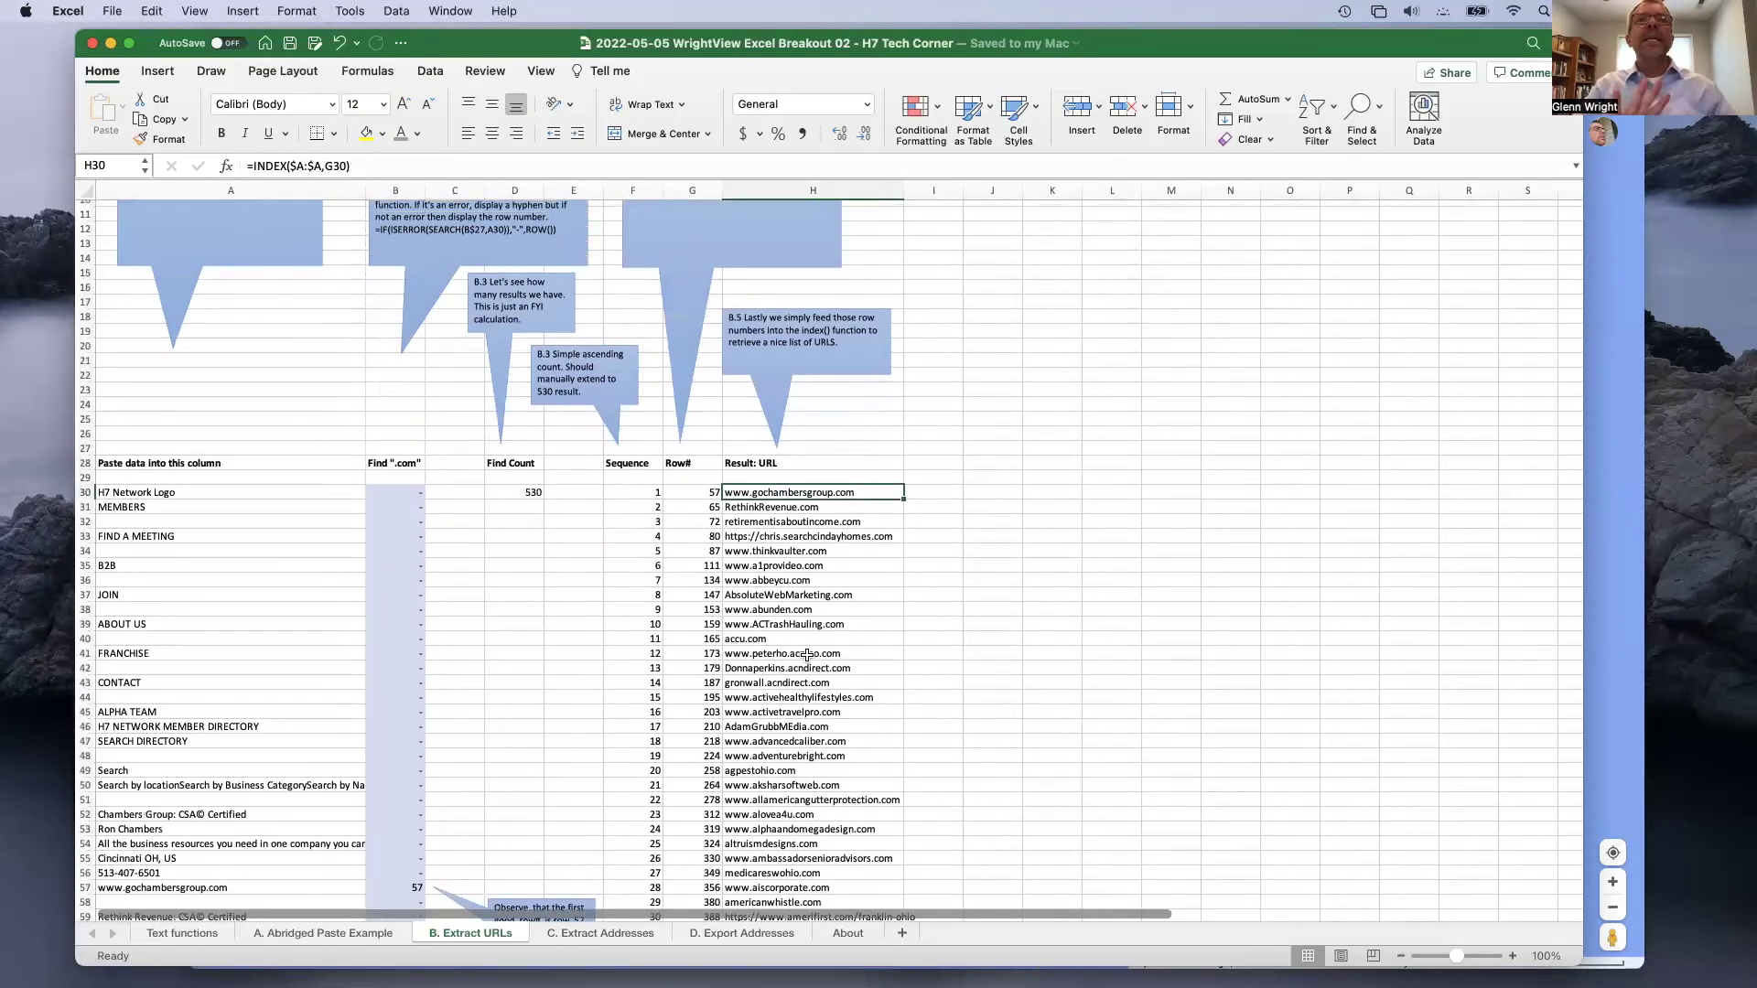
scroll(806, 655, "up", 3)
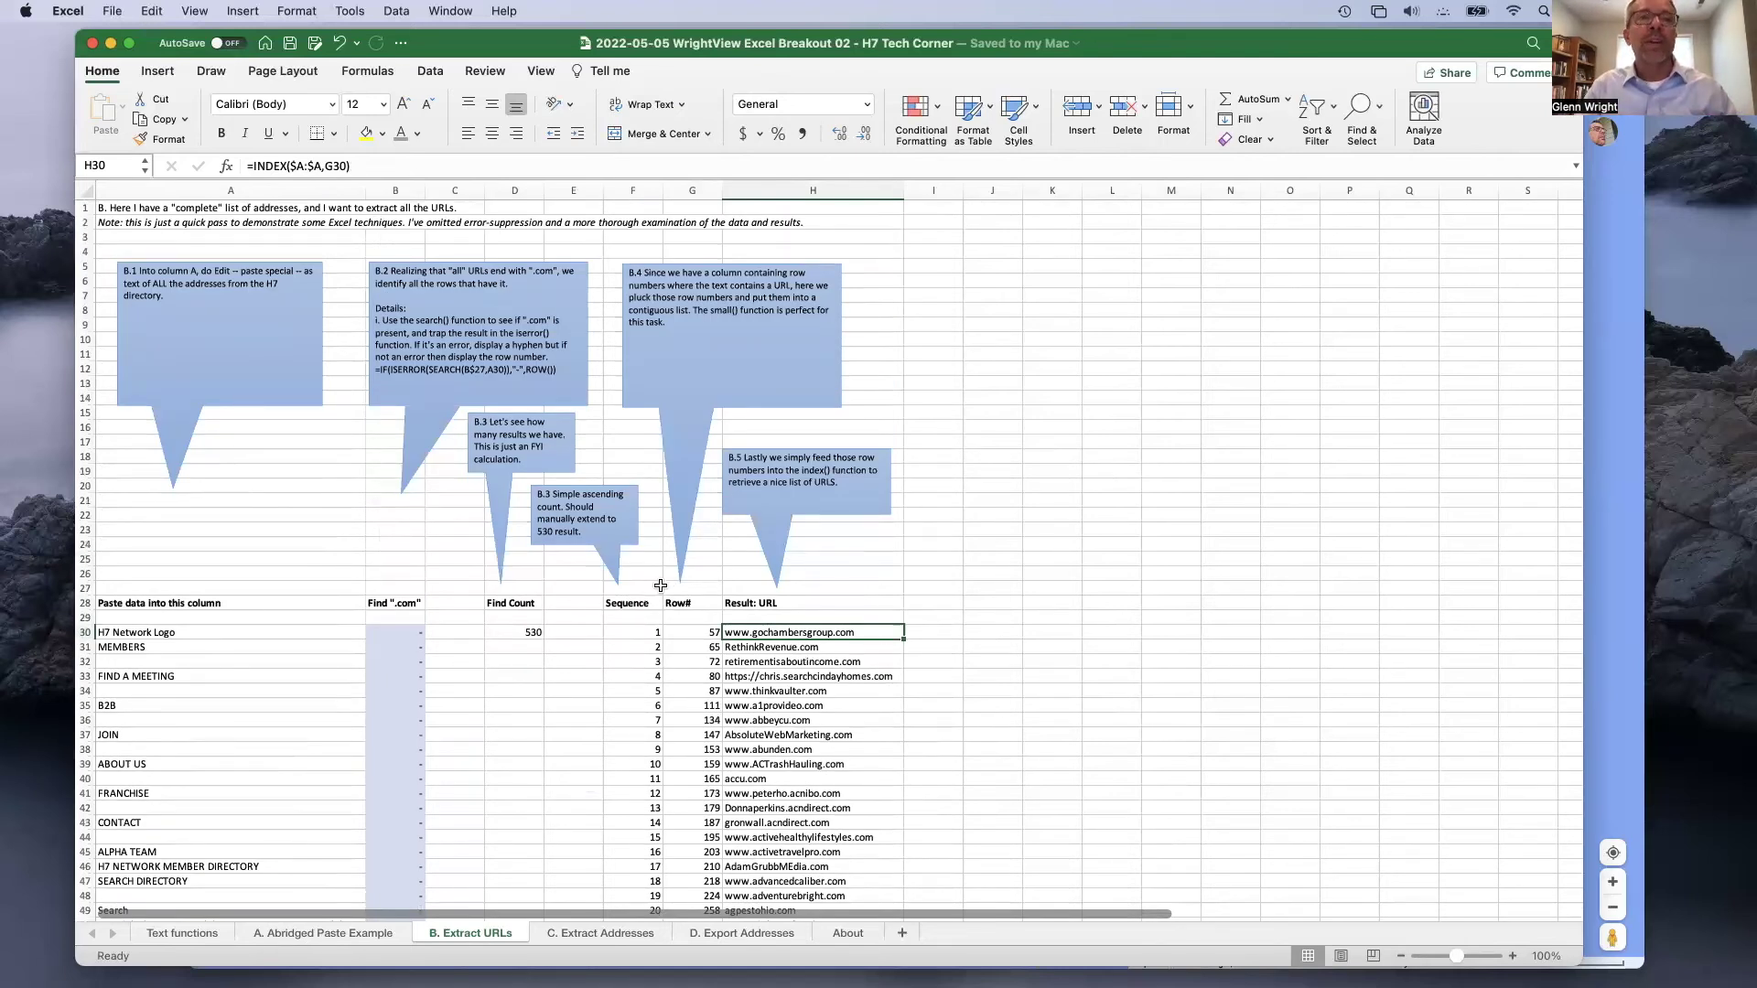
left_click(611, 934)
scroll(179, 748, "down", 5)
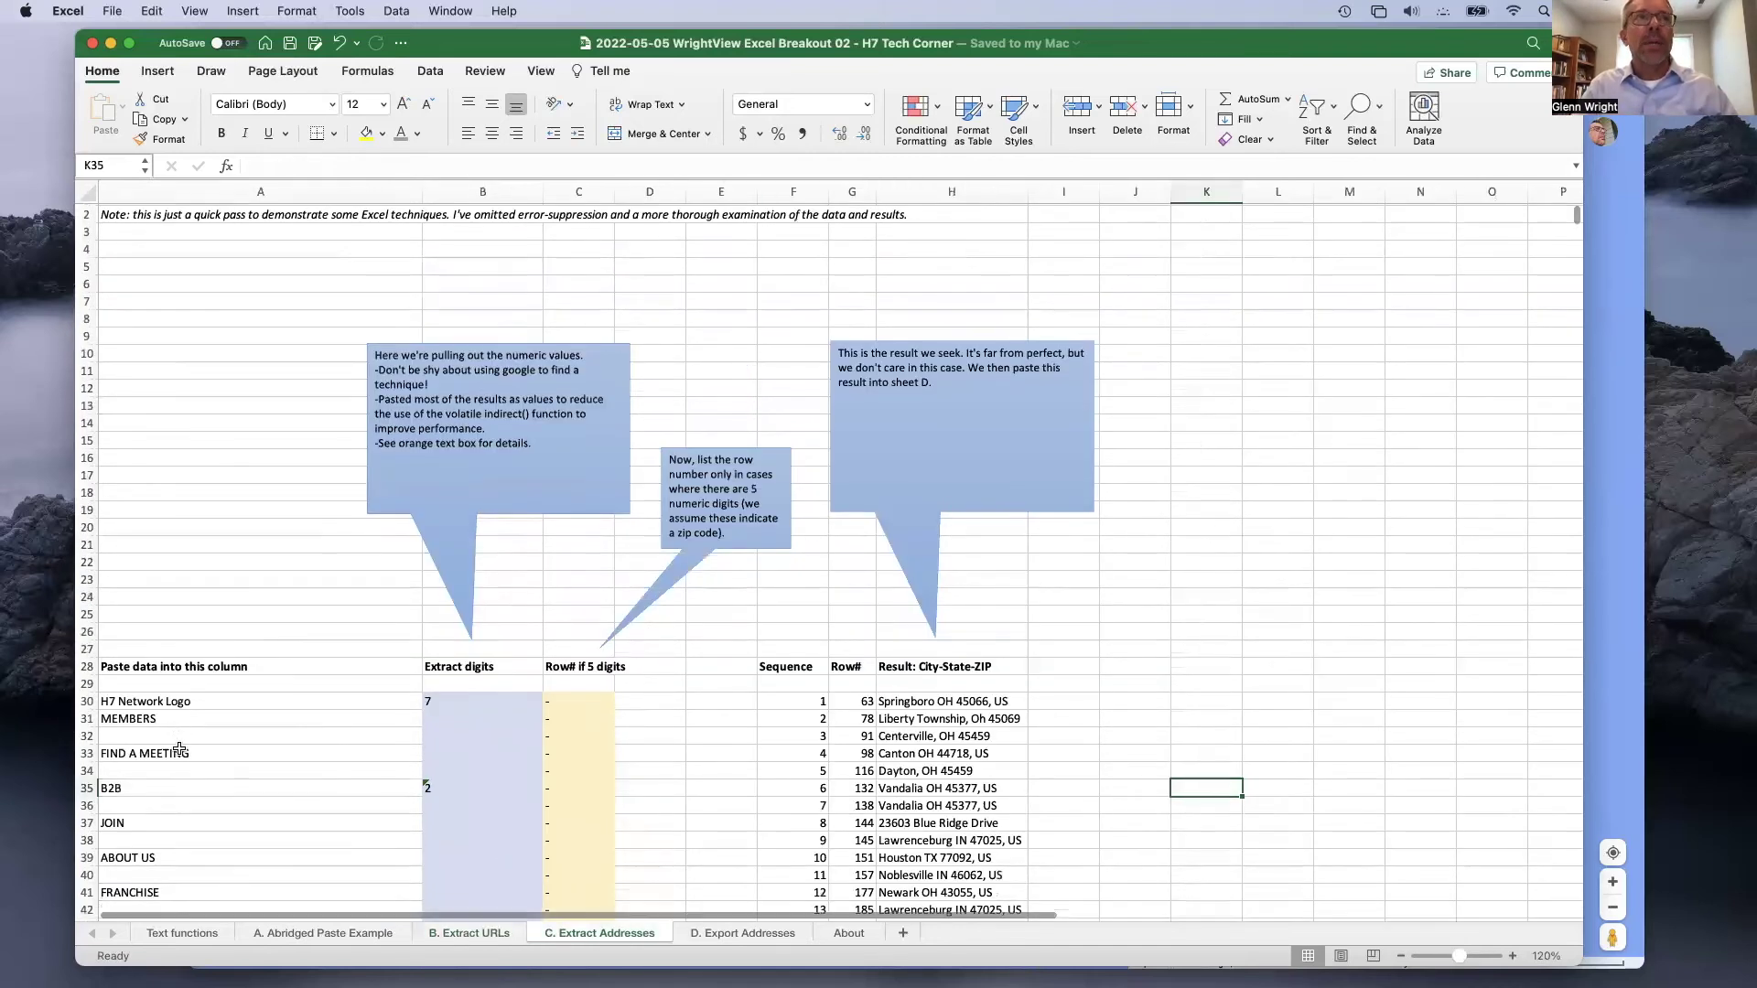
left_click_drag(214, 632, 220, 837)
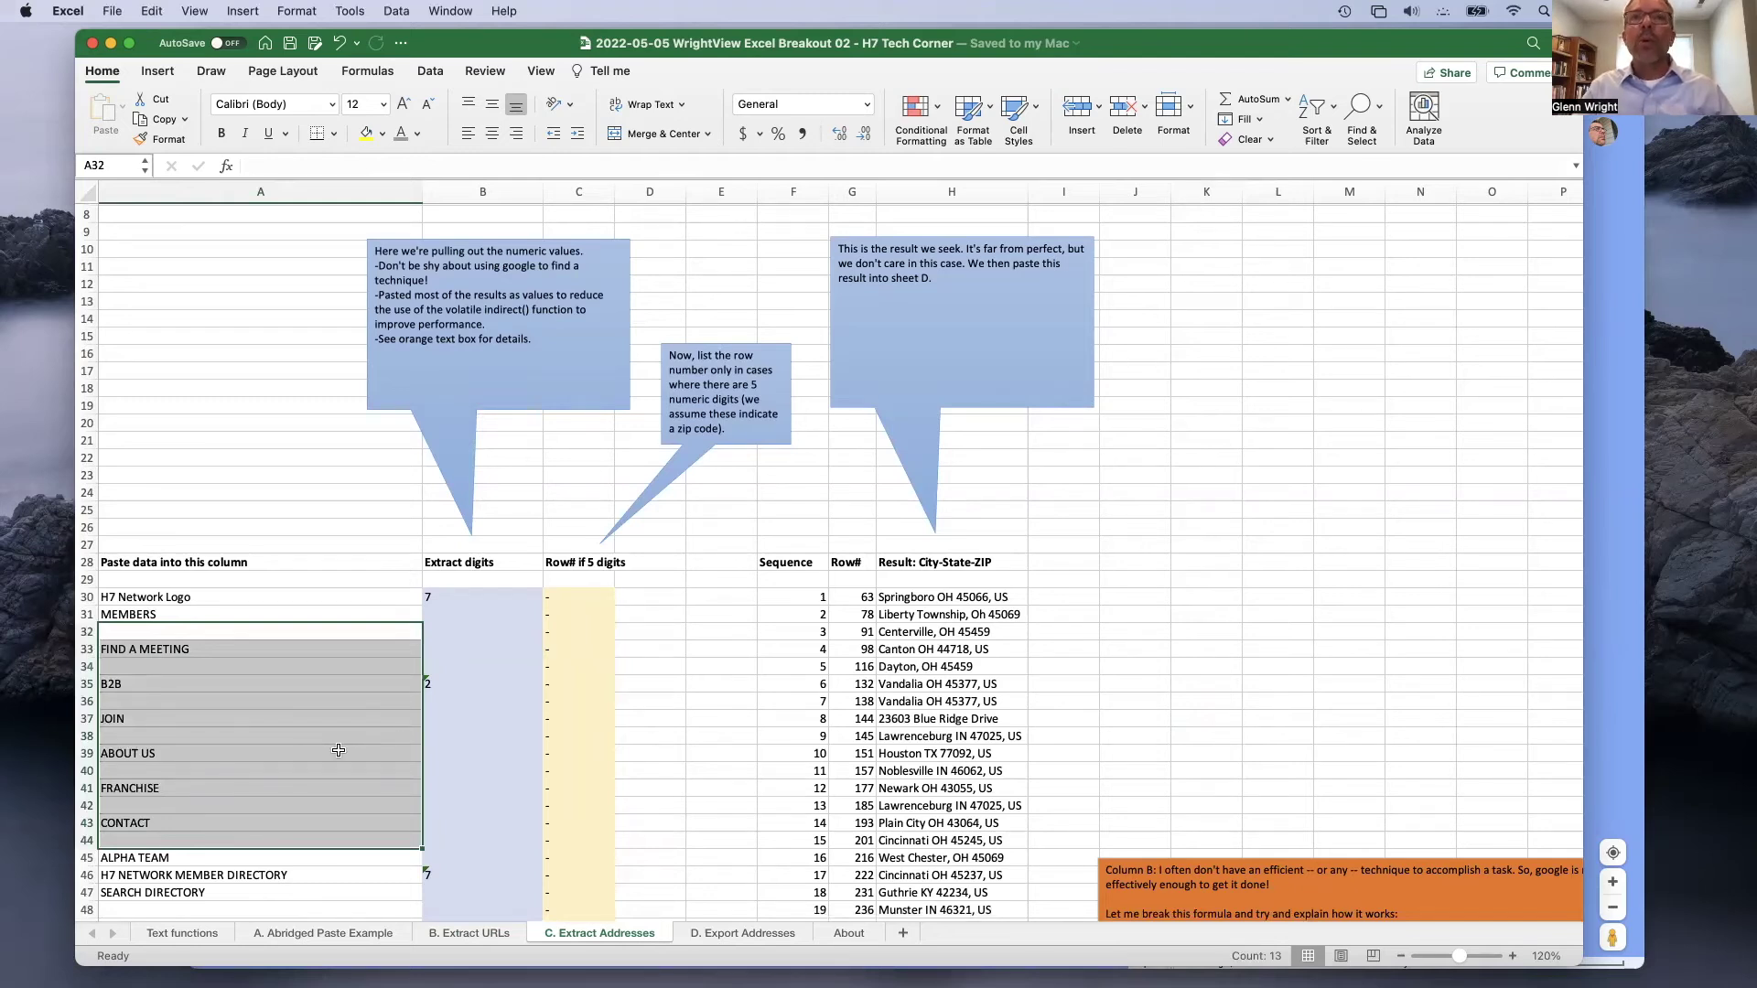
Examine the Extract digits column beside the pasted entries and inspect the LEN-based row number formula in C63.
scroll(284, 744, "down", 5)
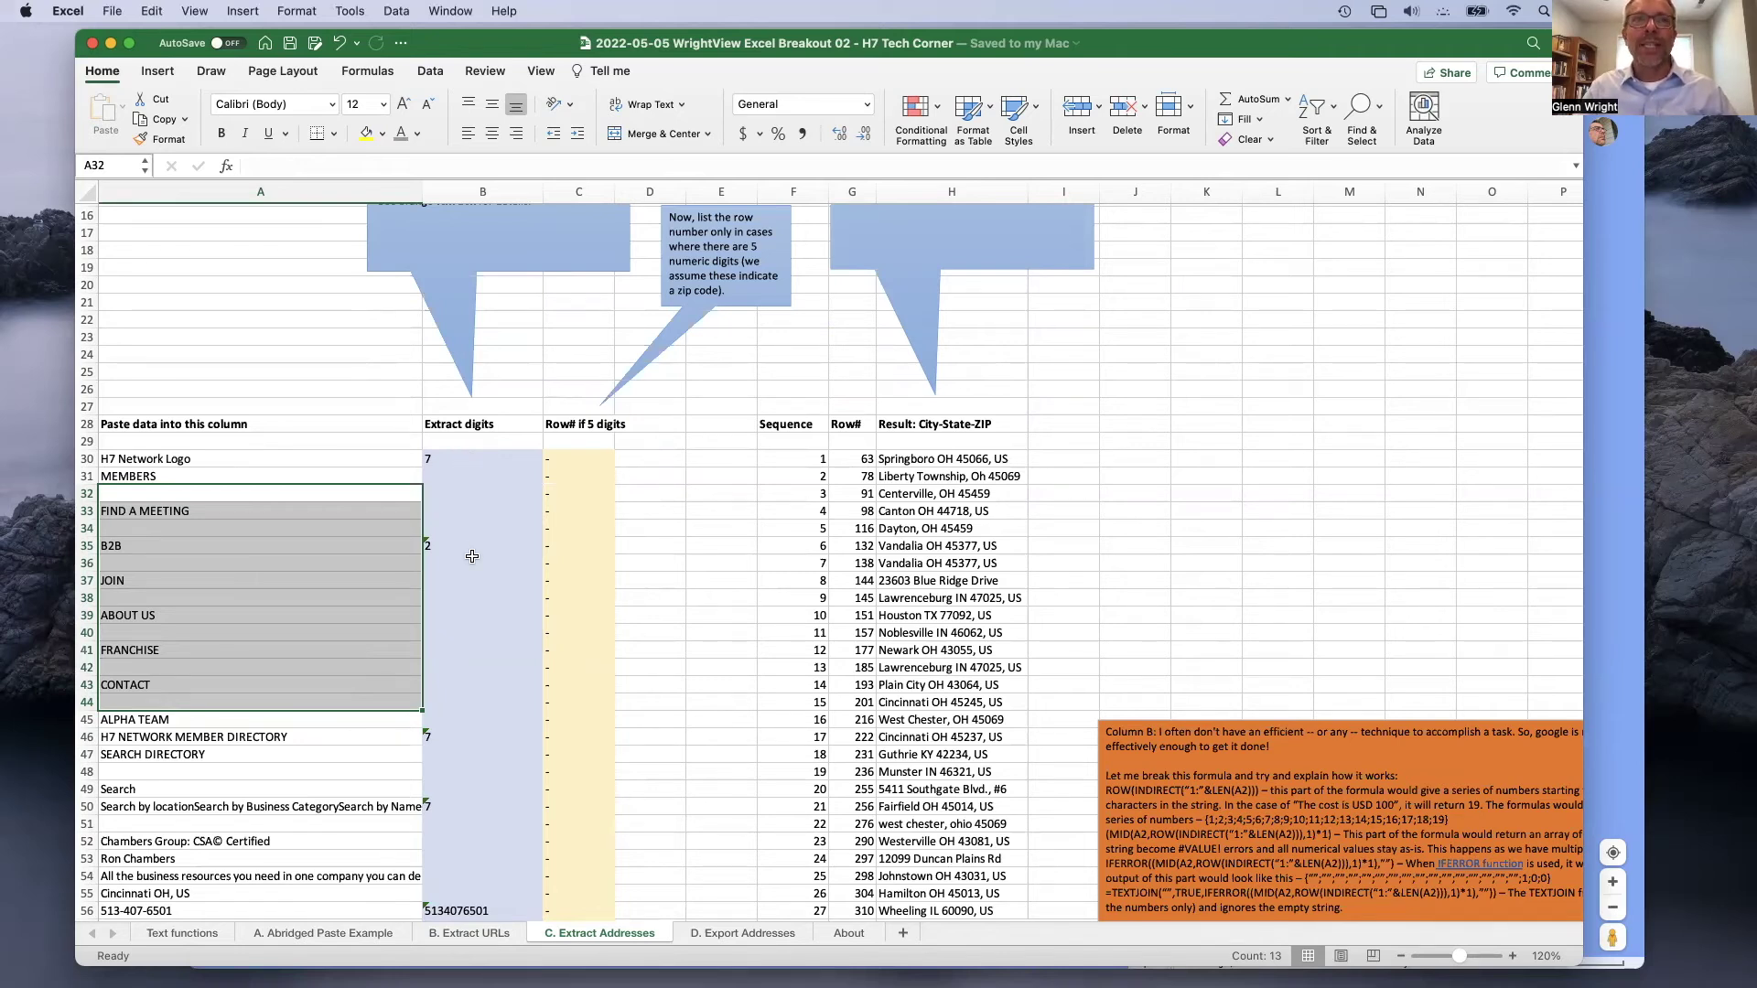
scroll(500, 697, "down", 5)
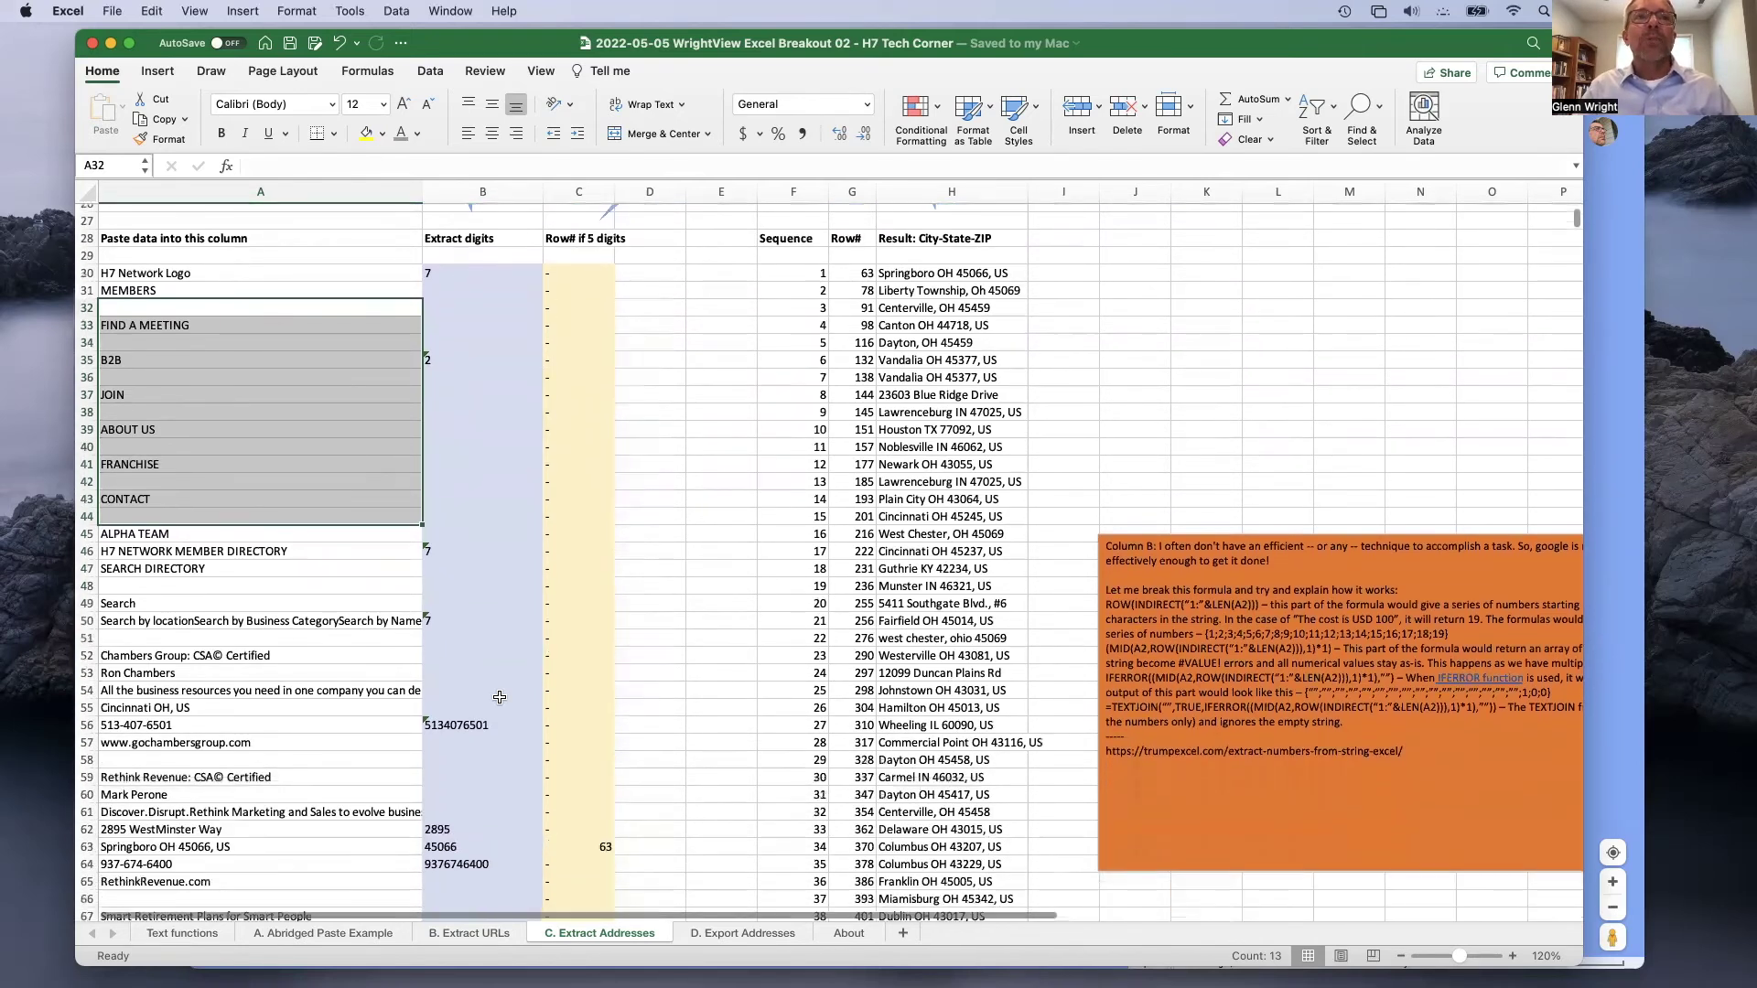
scroll(500, 697, "down", 2)
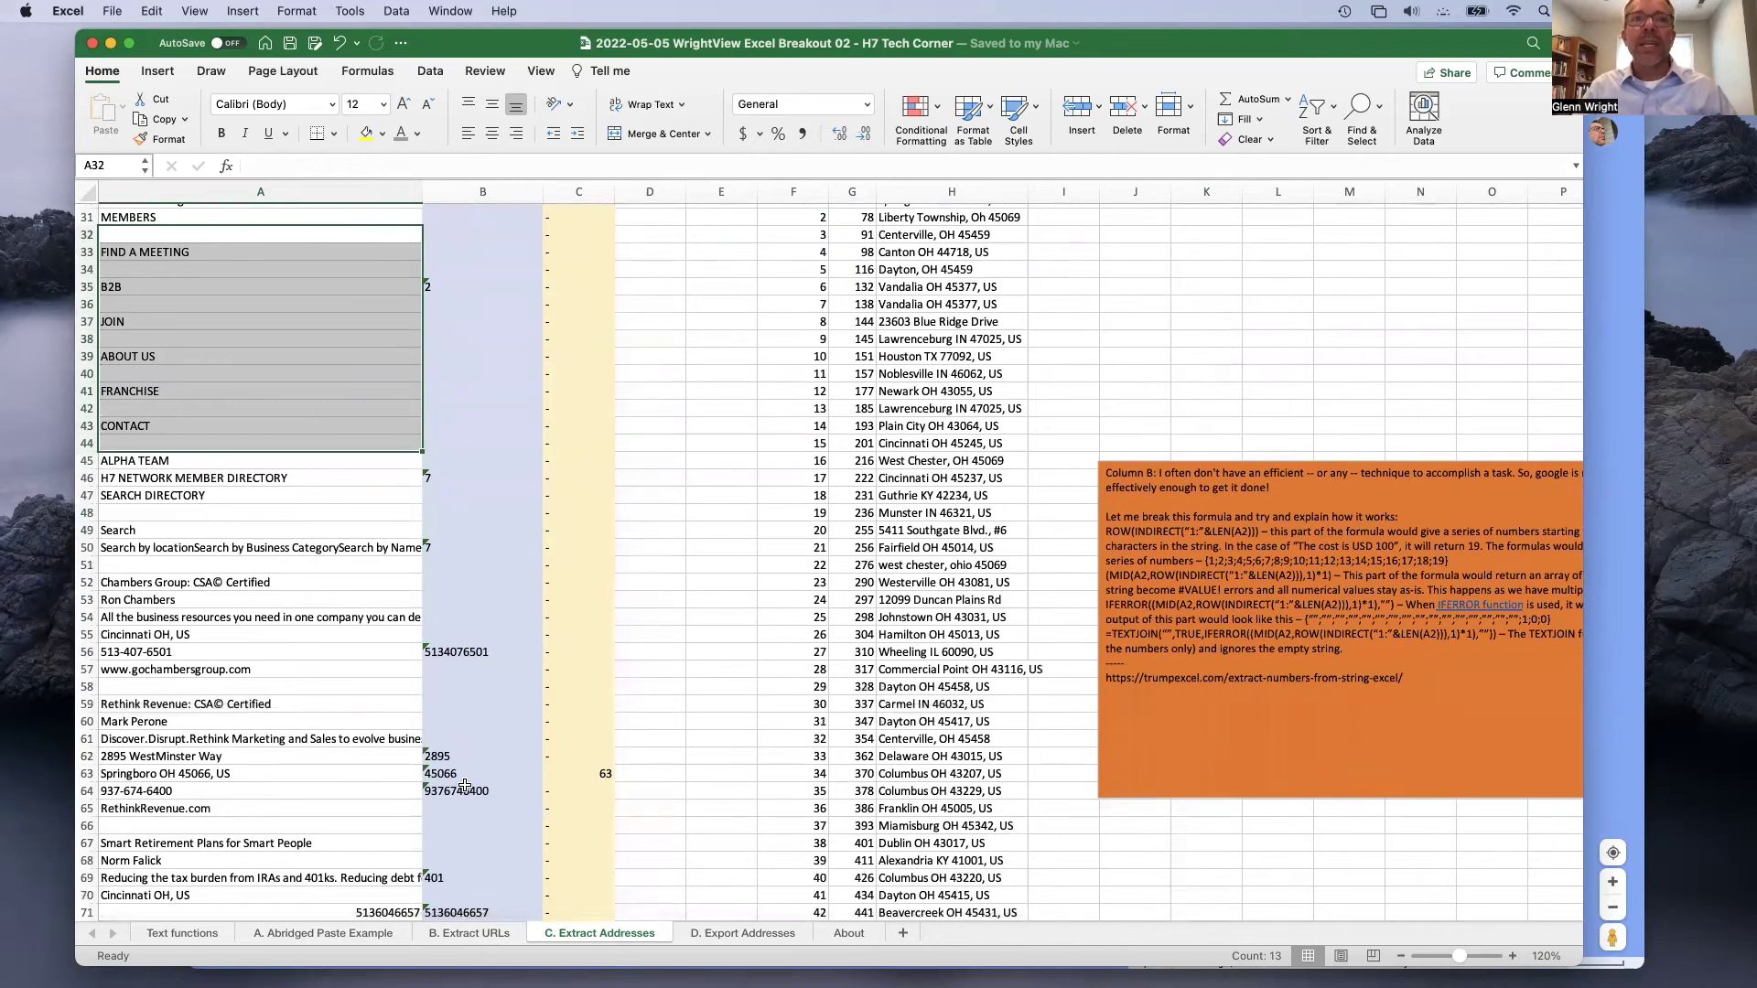
left_click(569, 773)
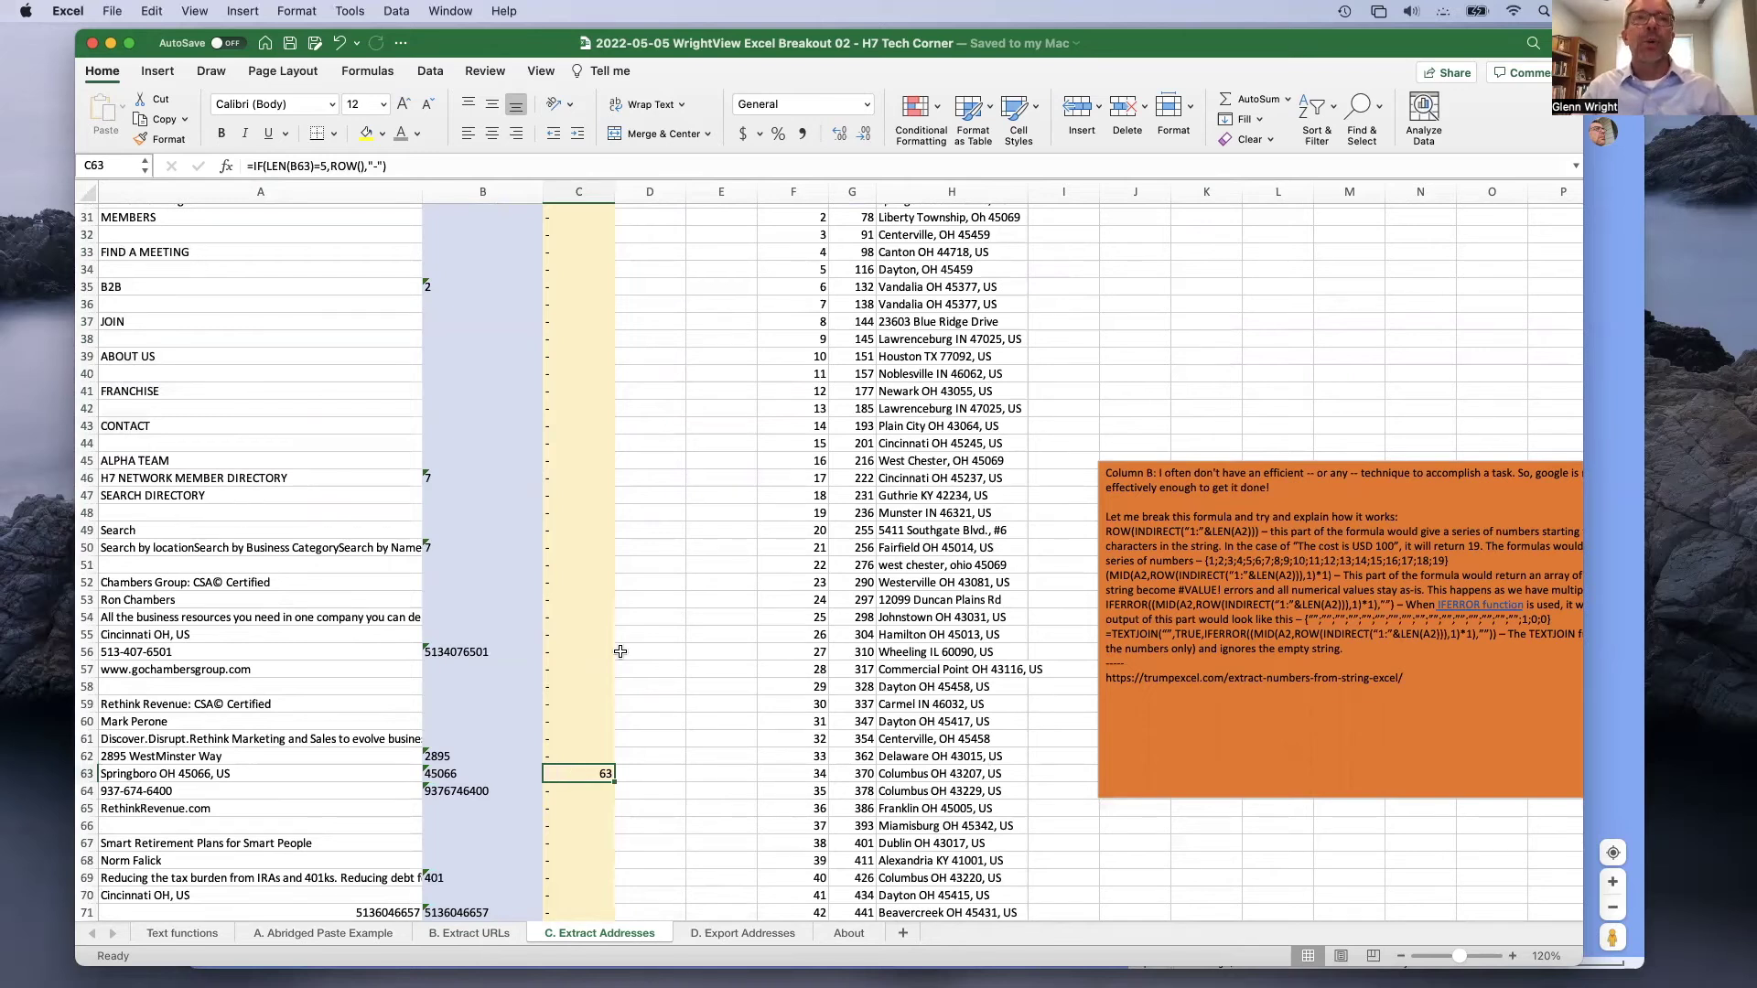
Inspect the SMALL formulas in Row# cells G30 and G33 of the address extraction sheet.
scroll(620, 650, "up", 5)
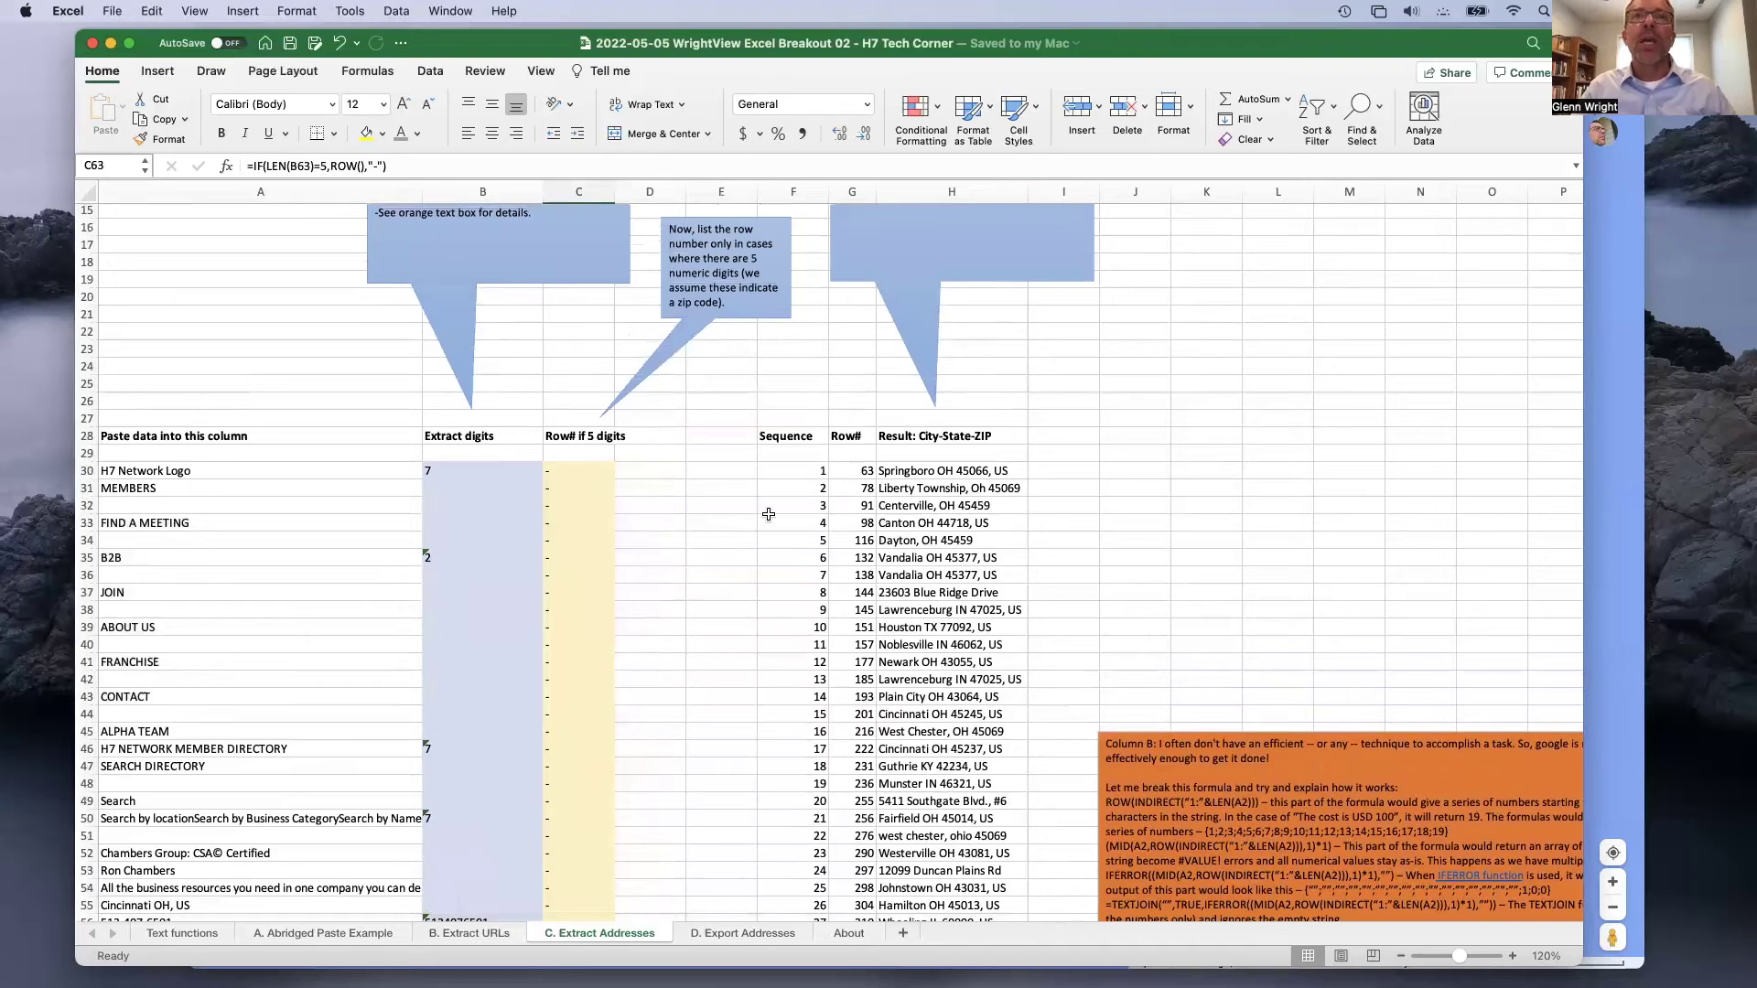
left_click(856, 470)
left_click(858, 525)
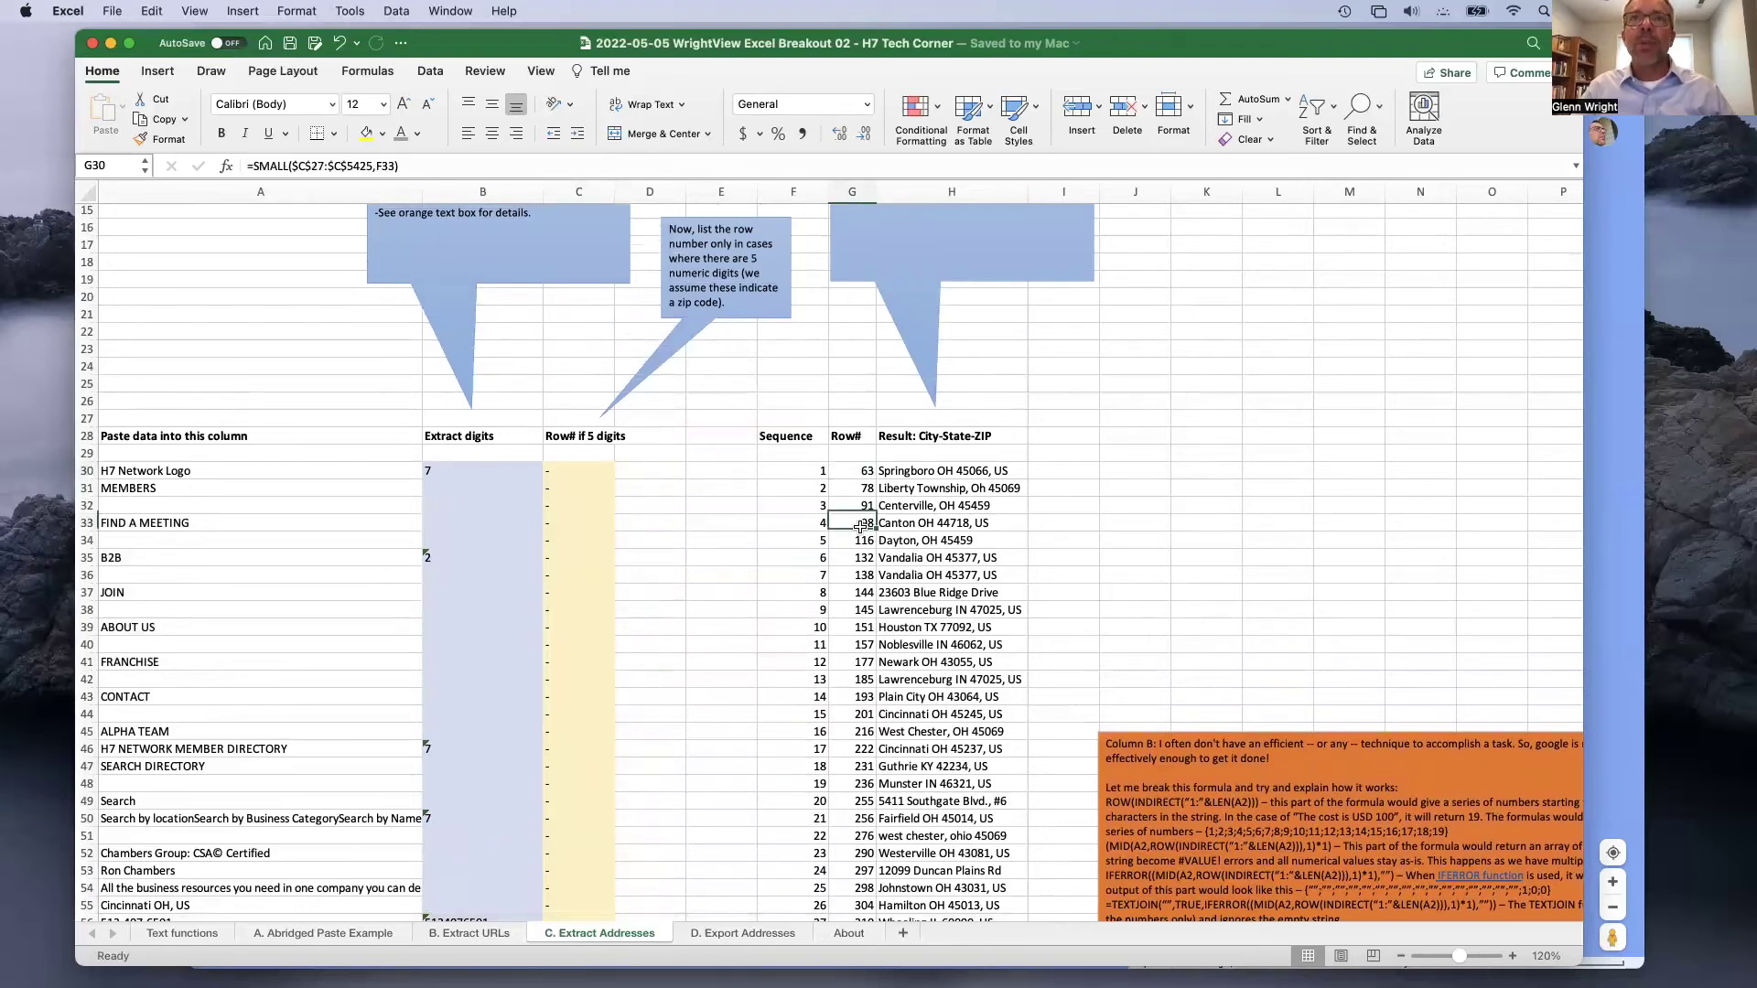
Inspect the INDEX formulas in the City-State-ZIP results, covering H30:H47 and H49, and look back at the notes above them.
left_click(935, 473)
left_click(937, 523)
left_click_drag(935, 471, 958, 756)
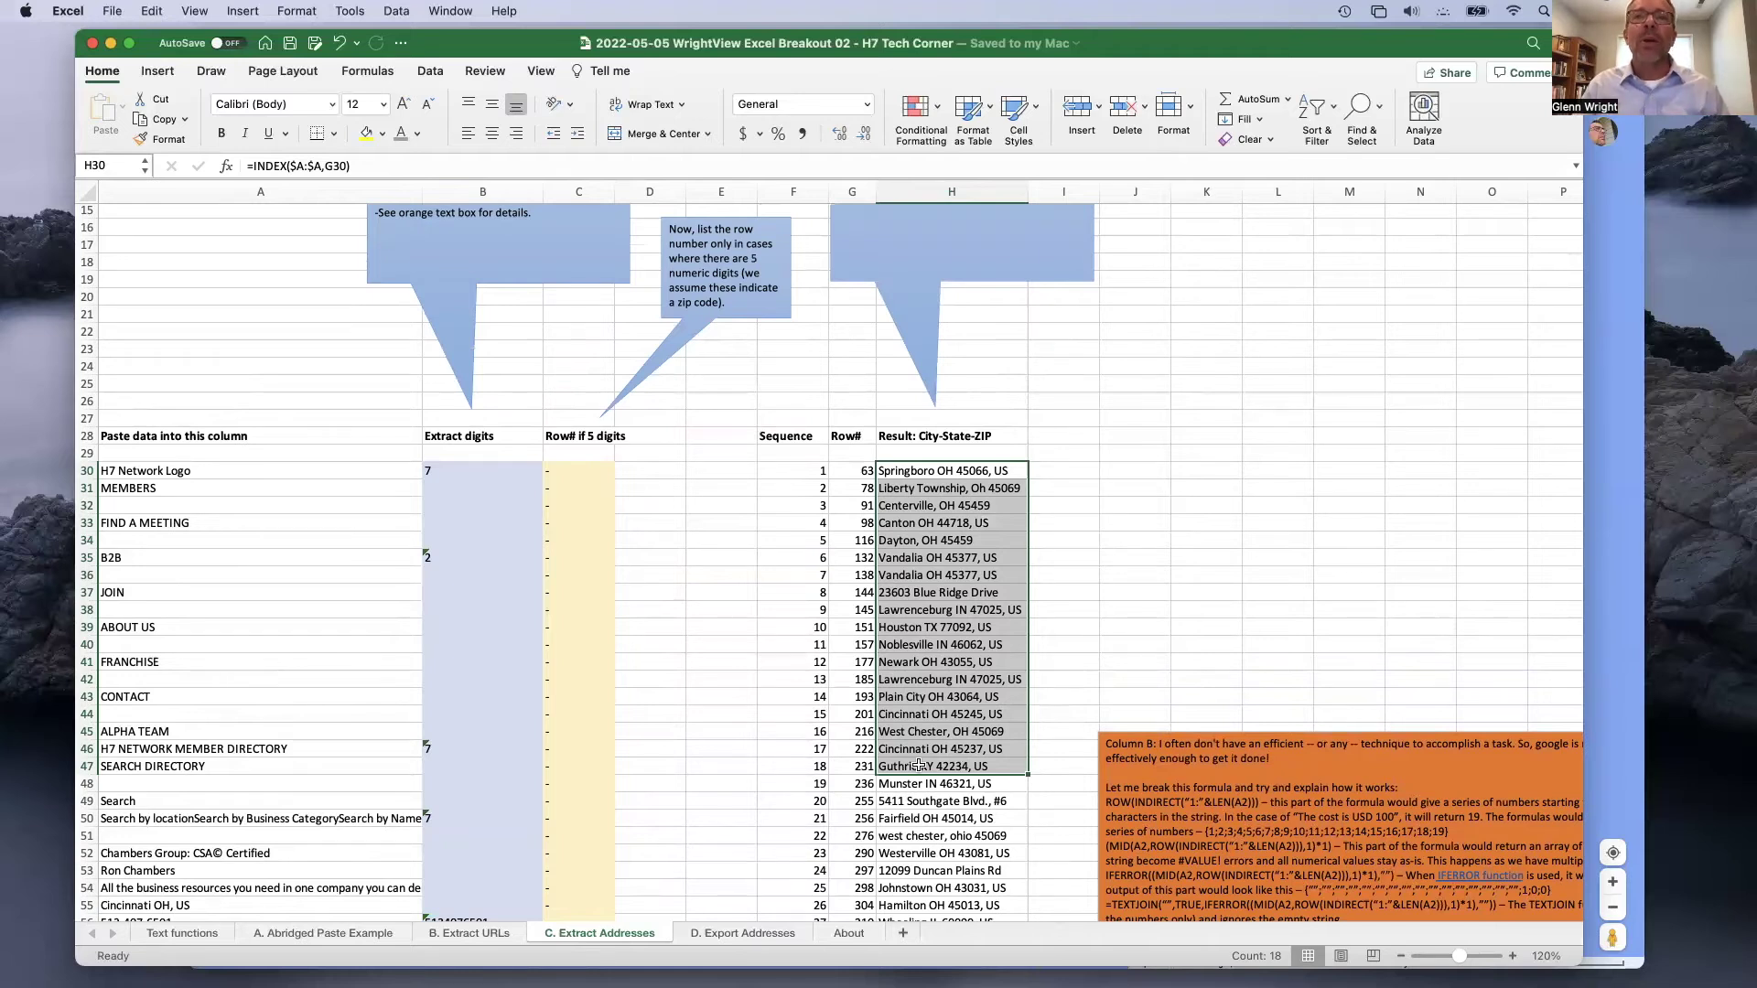
left_click(919, 799)
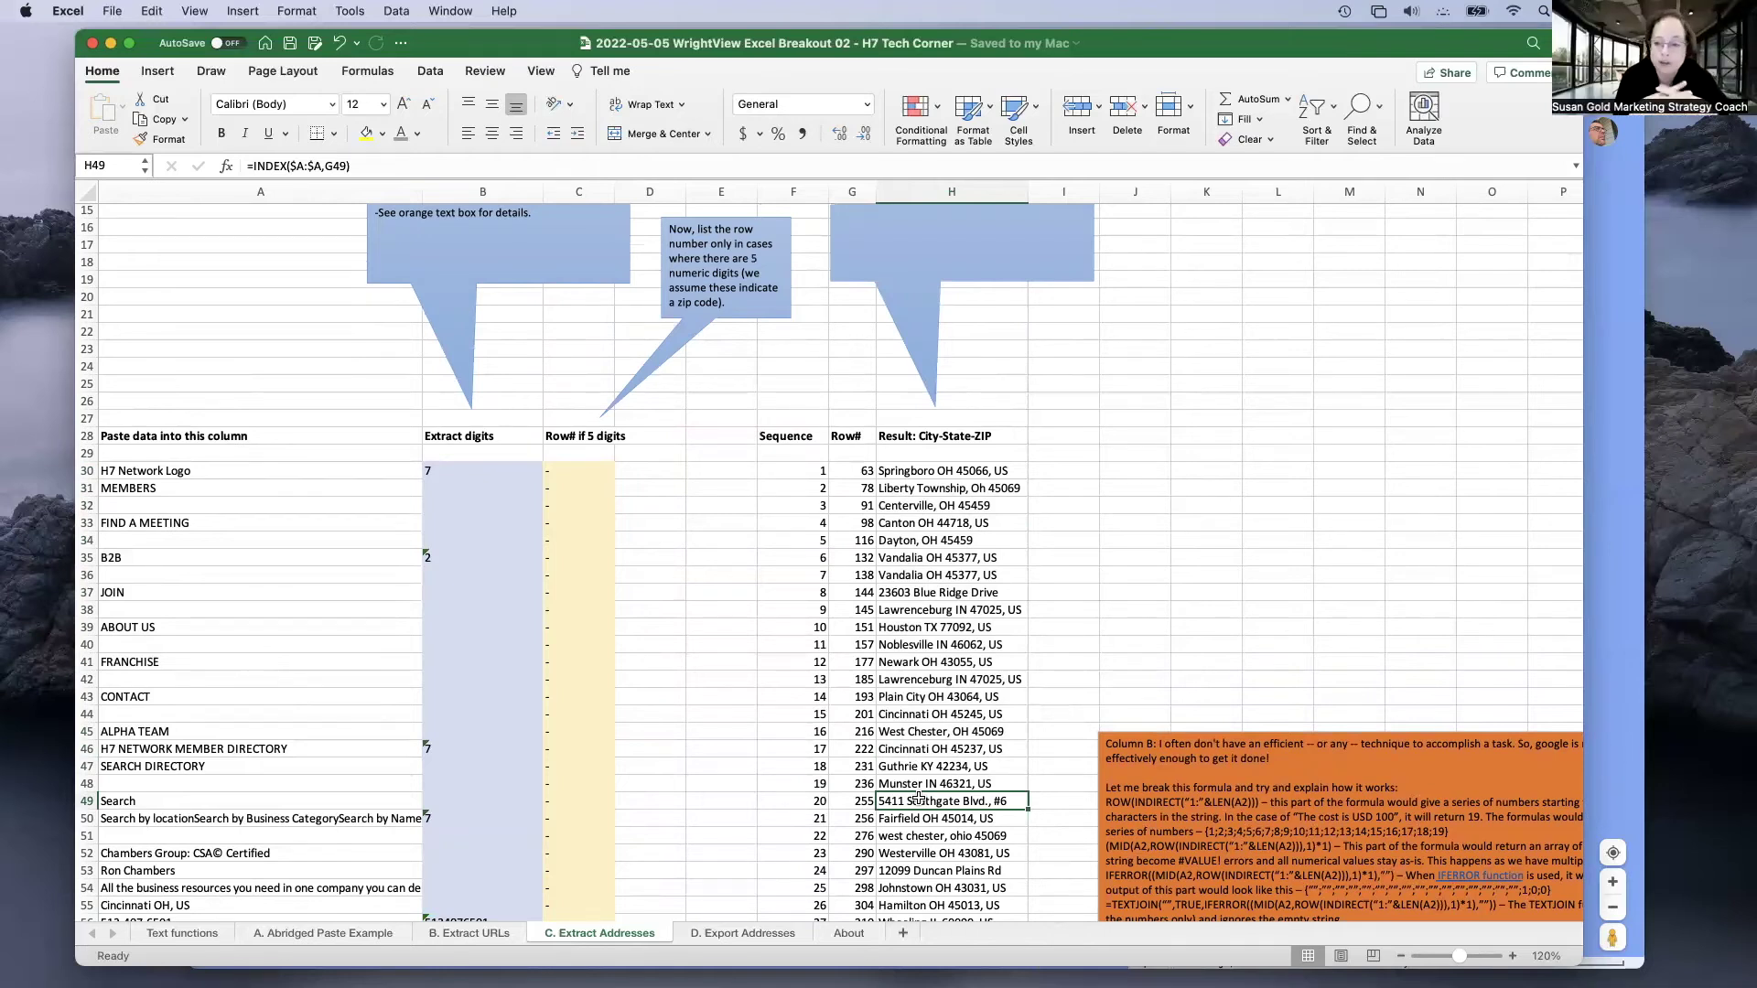
scroll(919, 799, "up", 5)
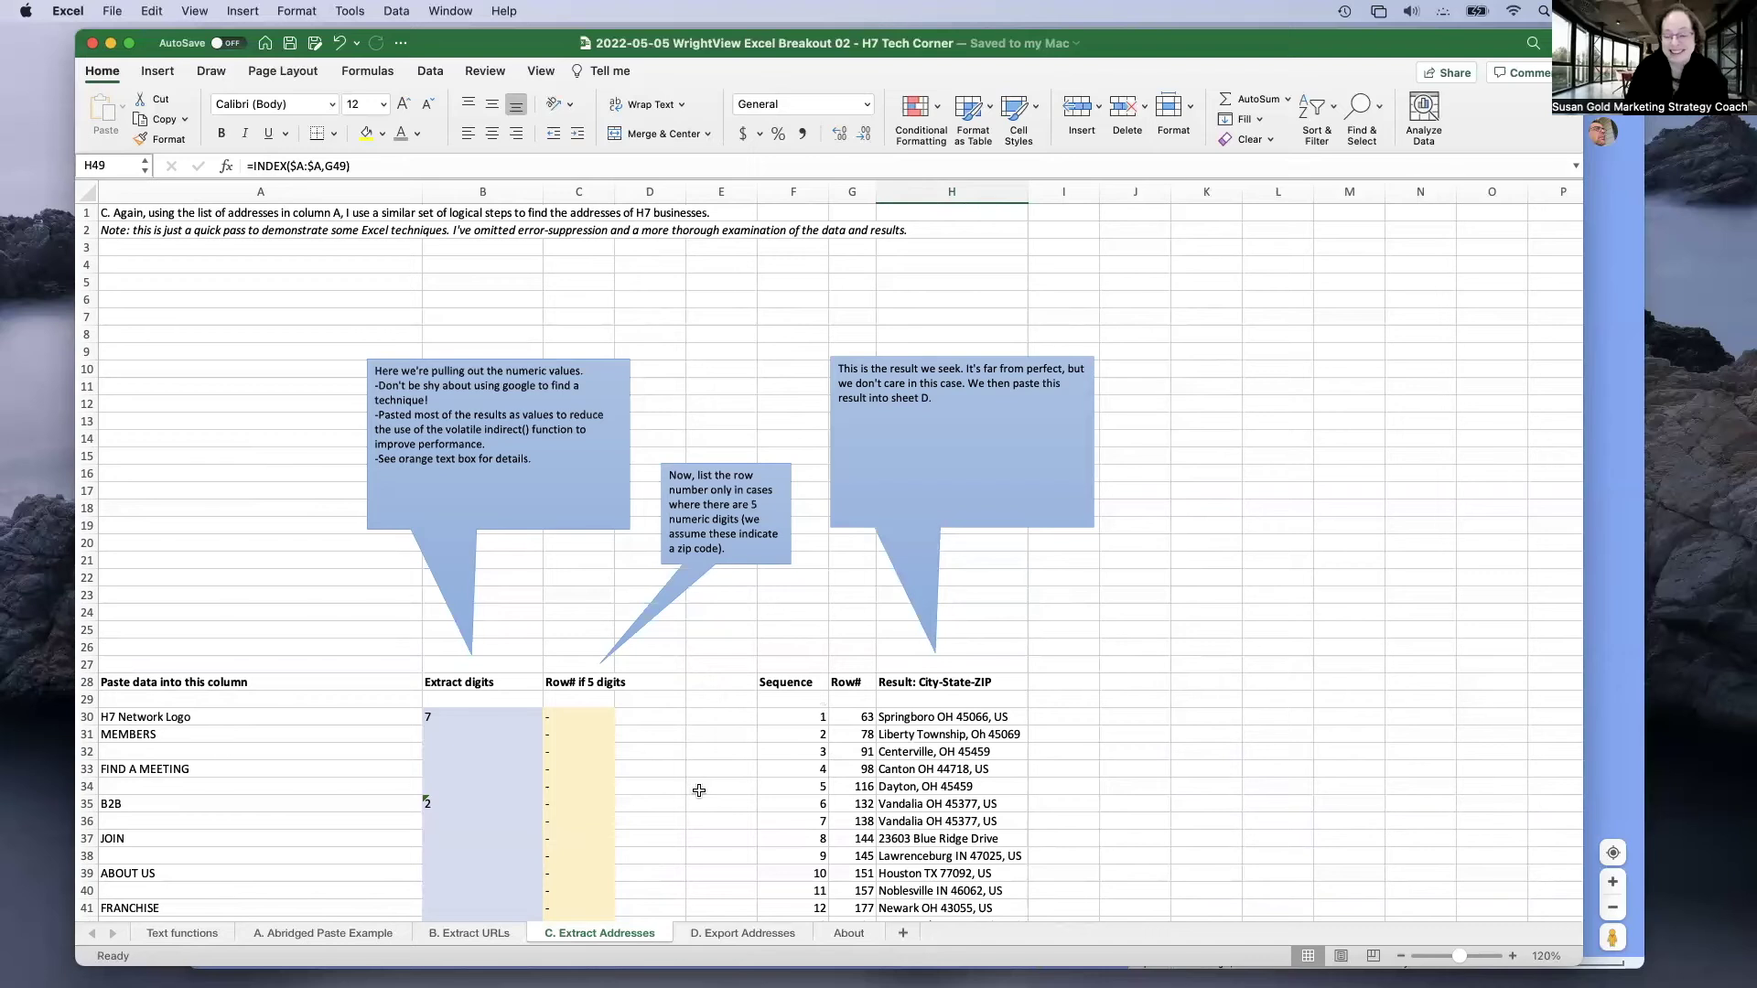
Open the D. Export Addresses sheet and examine the address list, including A18, and the H7 Directory map screenshot.
left_click(745, 933)
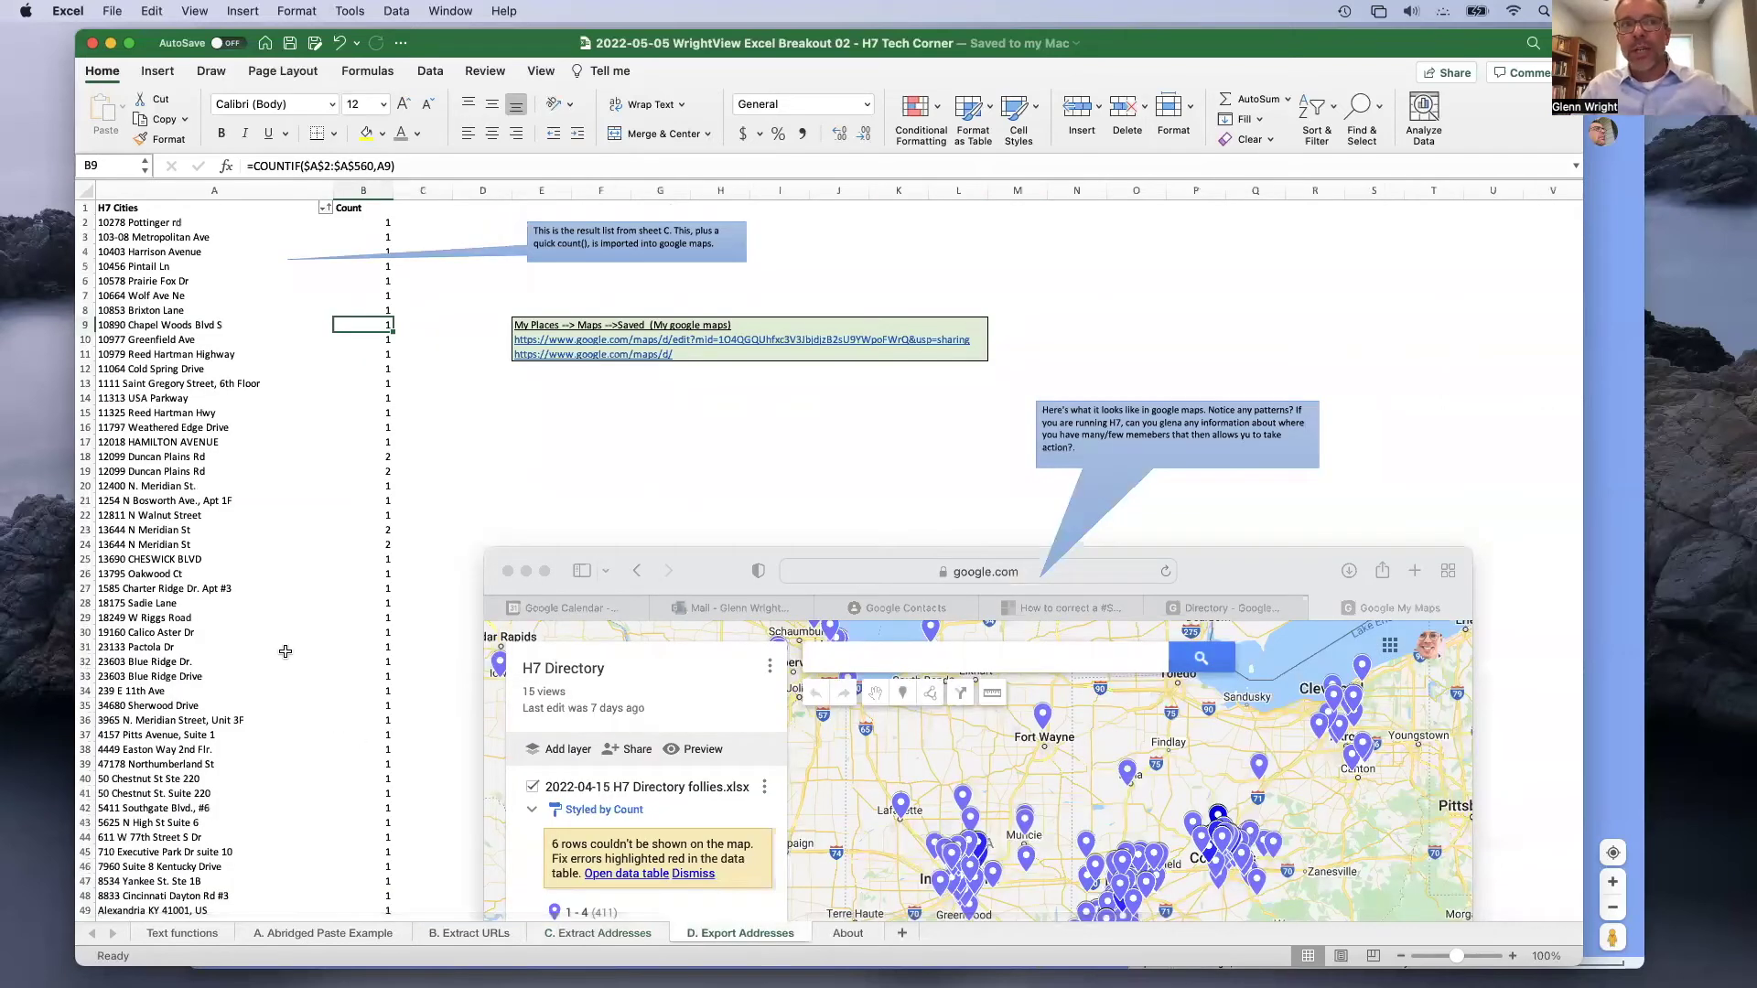
left_click(154, 327)
left_click(162, 455)
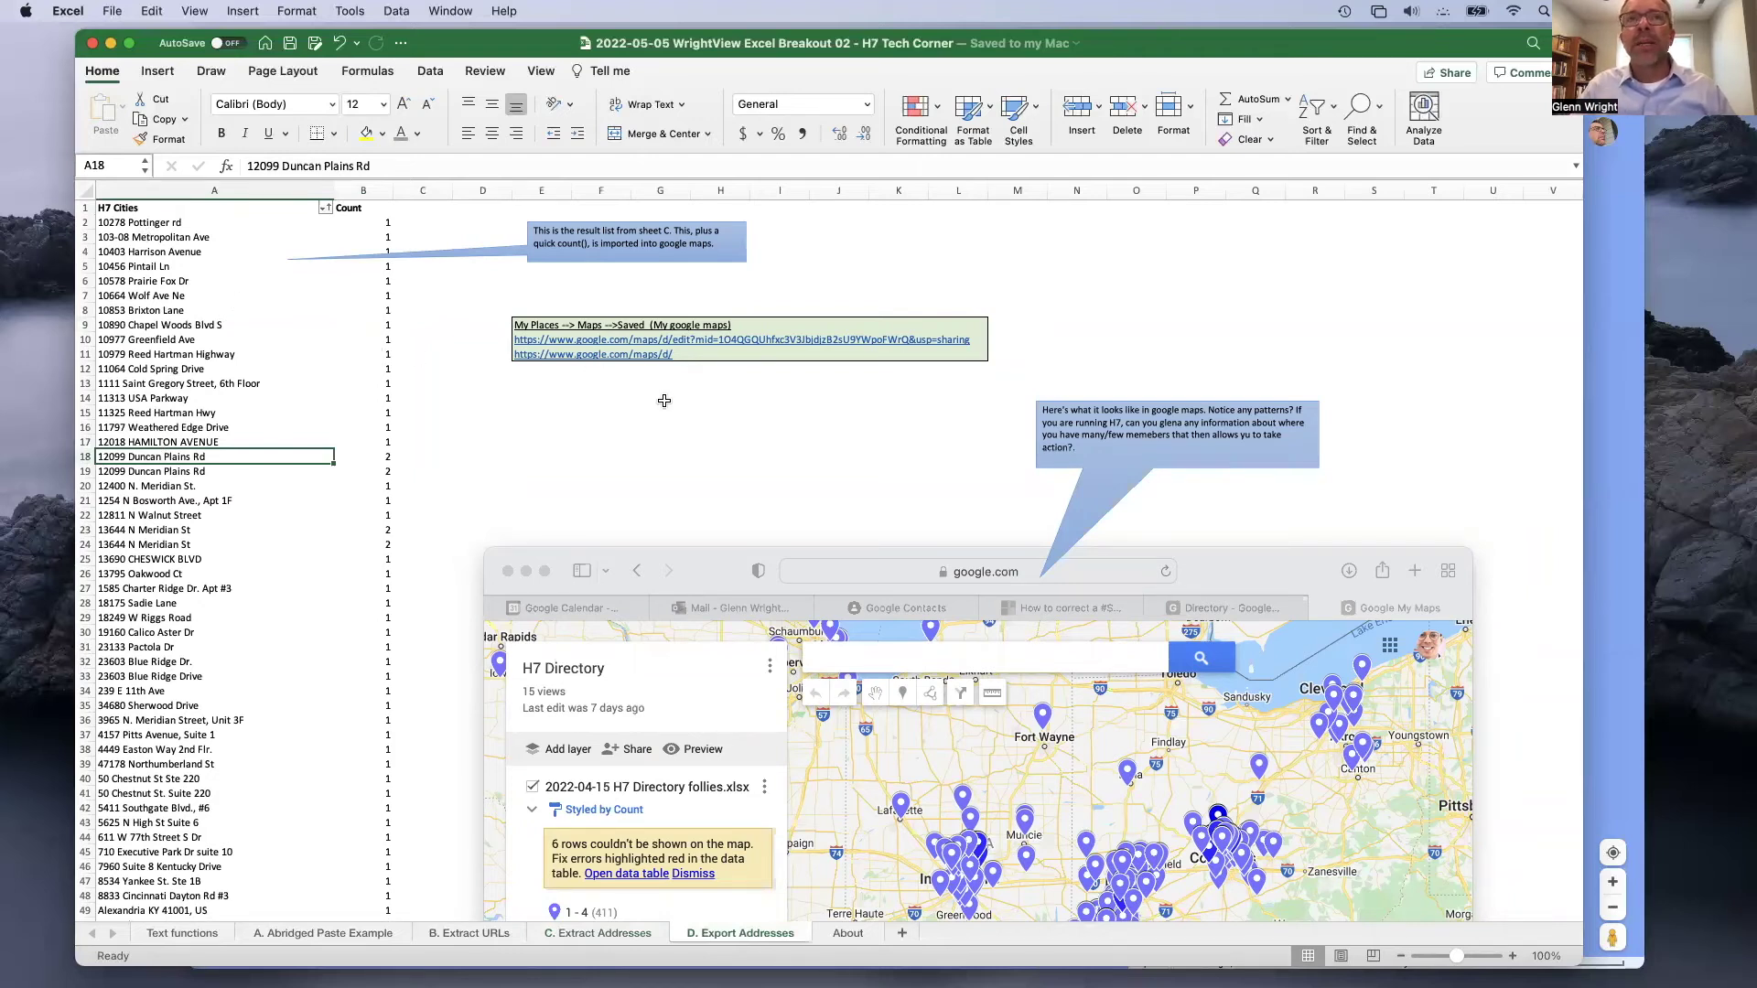
scroll(664, 399, "down", 5)
scroll(664, 400, "down", 2)
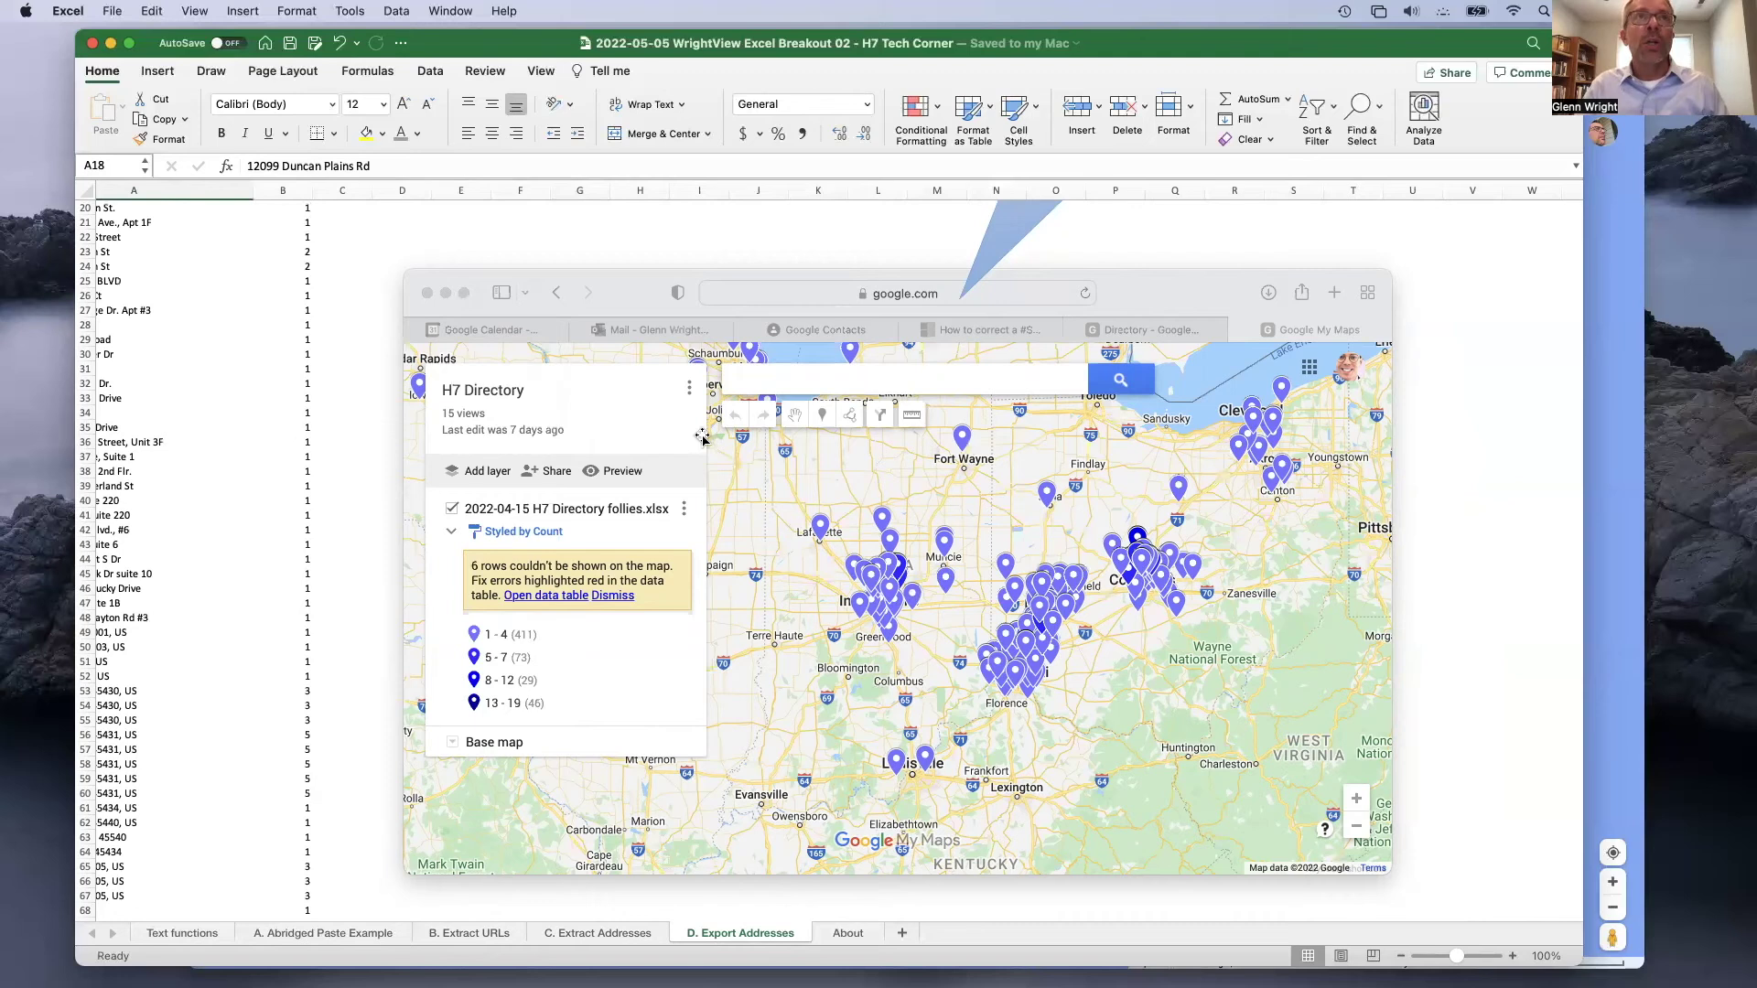
Minimize the workbook, switch to Google Maps in Safari, and examine the member pins across the central and eastern United States.
left_click(110, 44)
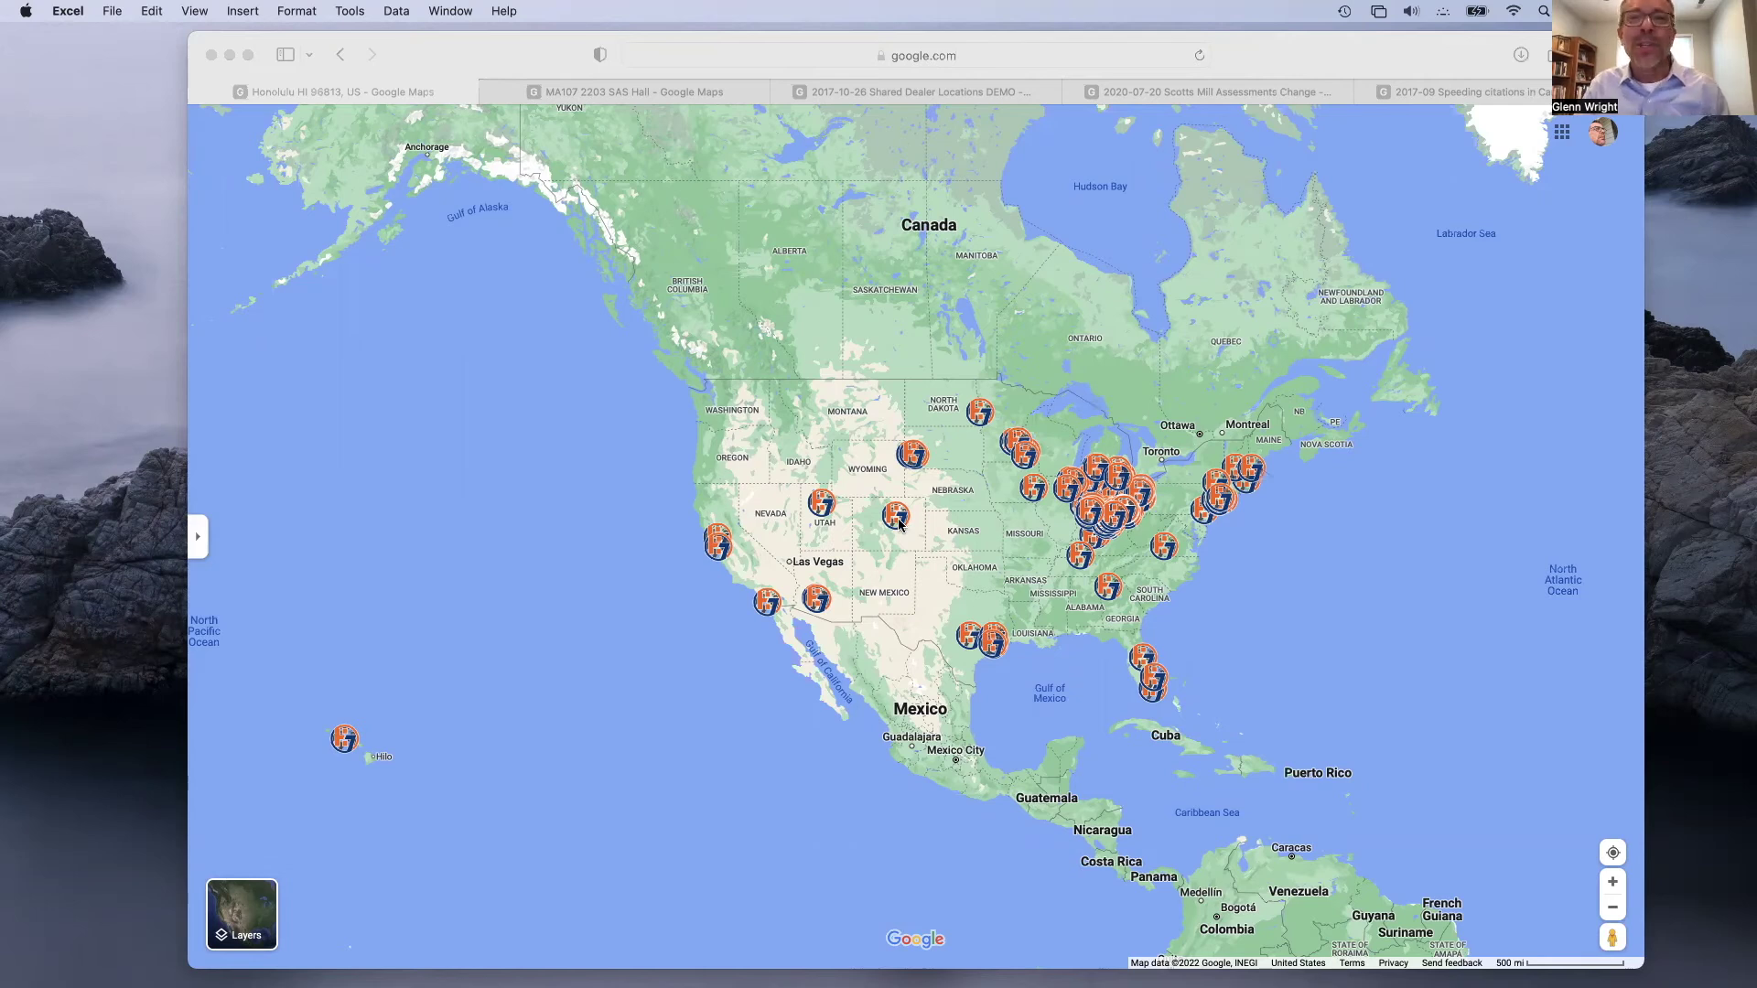
left_click(1612, 885)
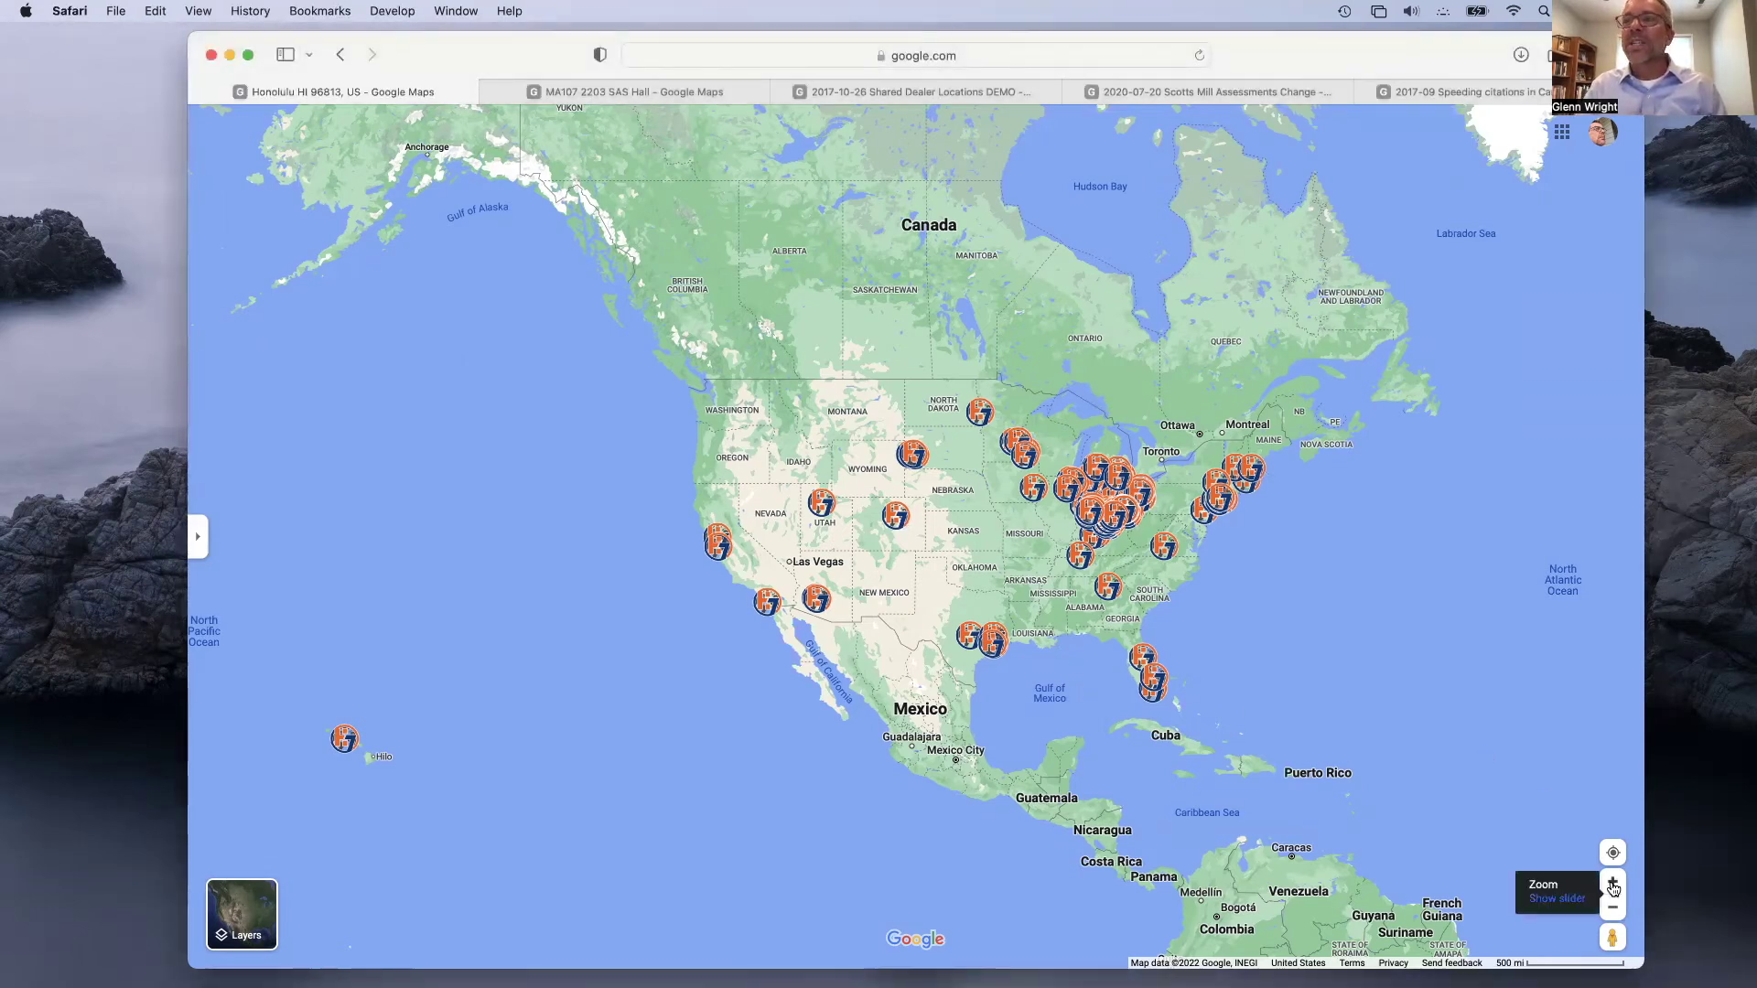
left_click(1612, 882)
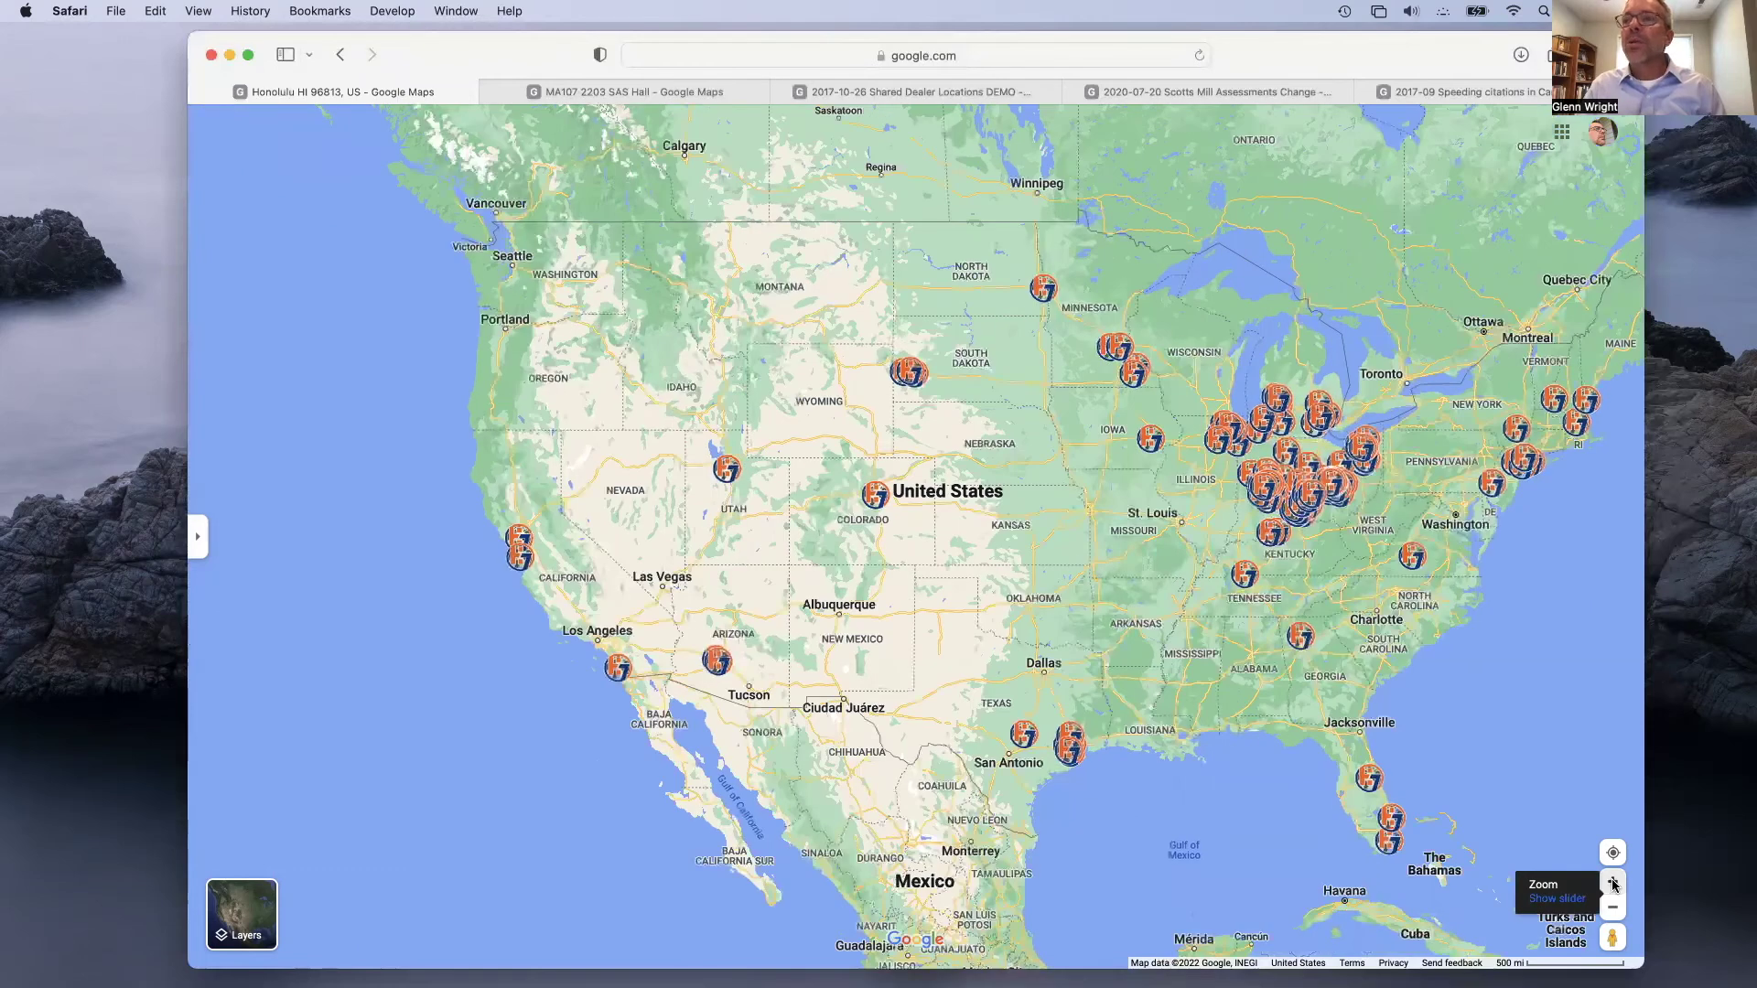
left_click(1612, 882)
left_click_drag(1292, 636, 901, 712)
left_click_drag(1076, 764, 997, 838)
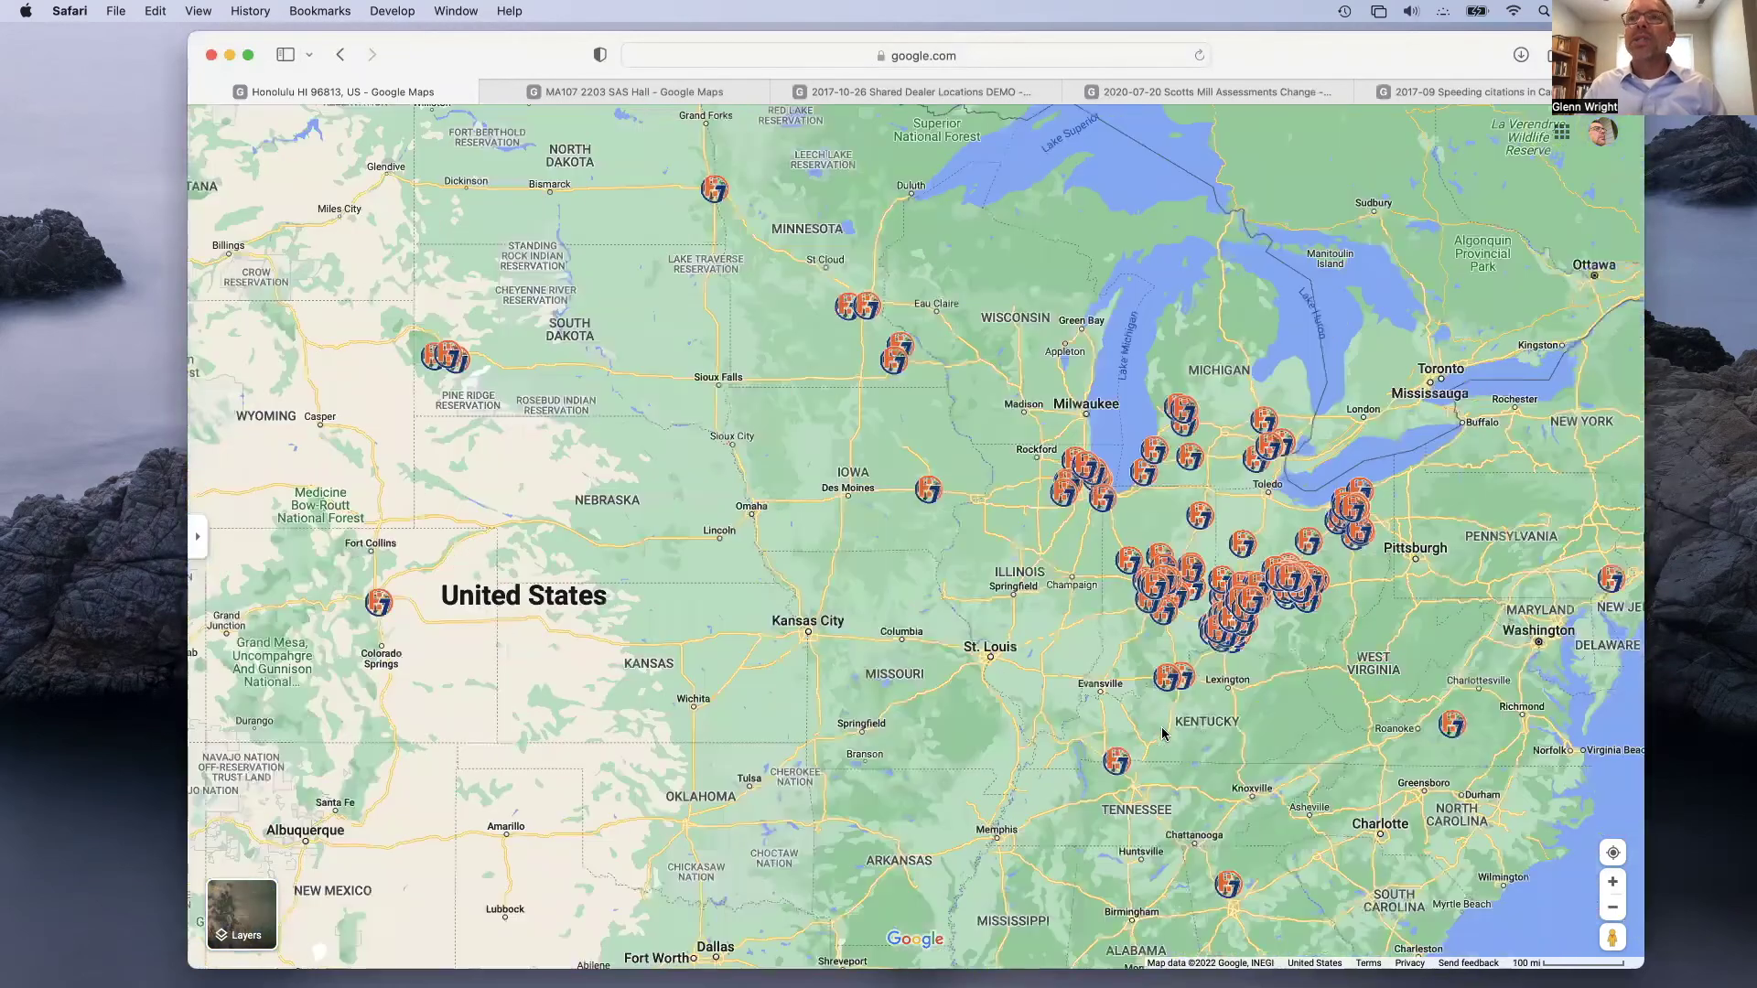
left_click_drag(1154, 772, 1061, 818)
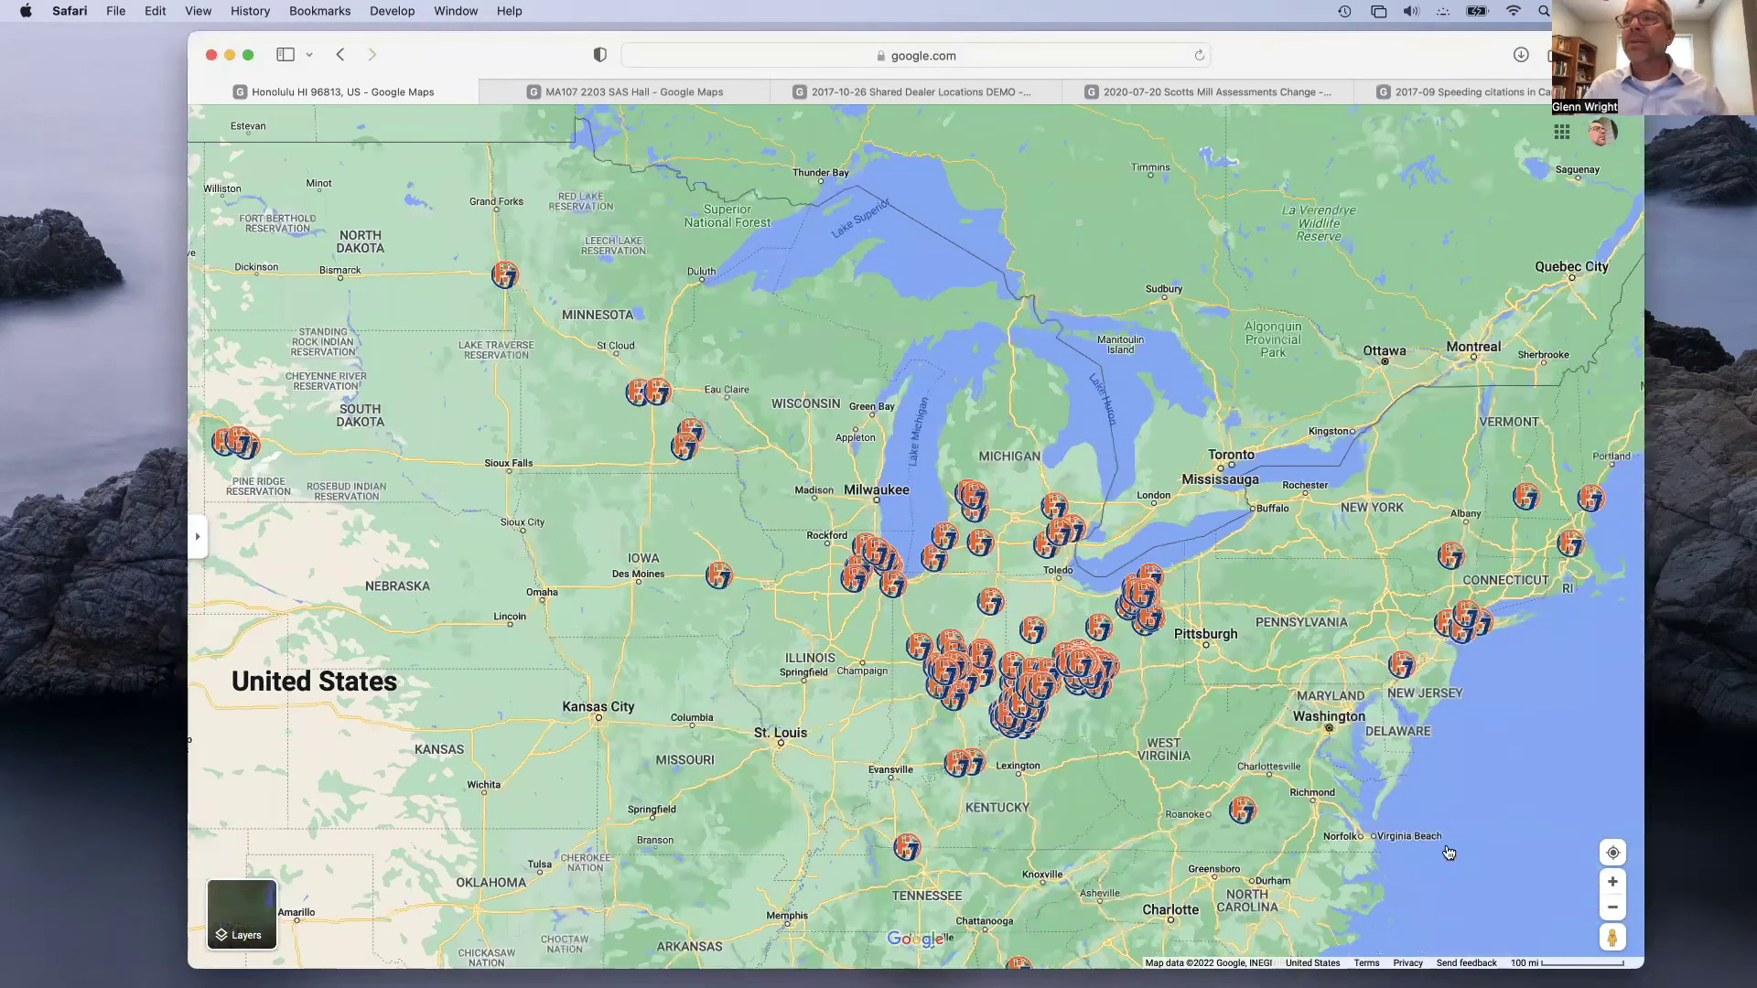
Look more closely at the pin clusters around Indiana, Ohio and northern Kentucky.
left_click(1612, 883)
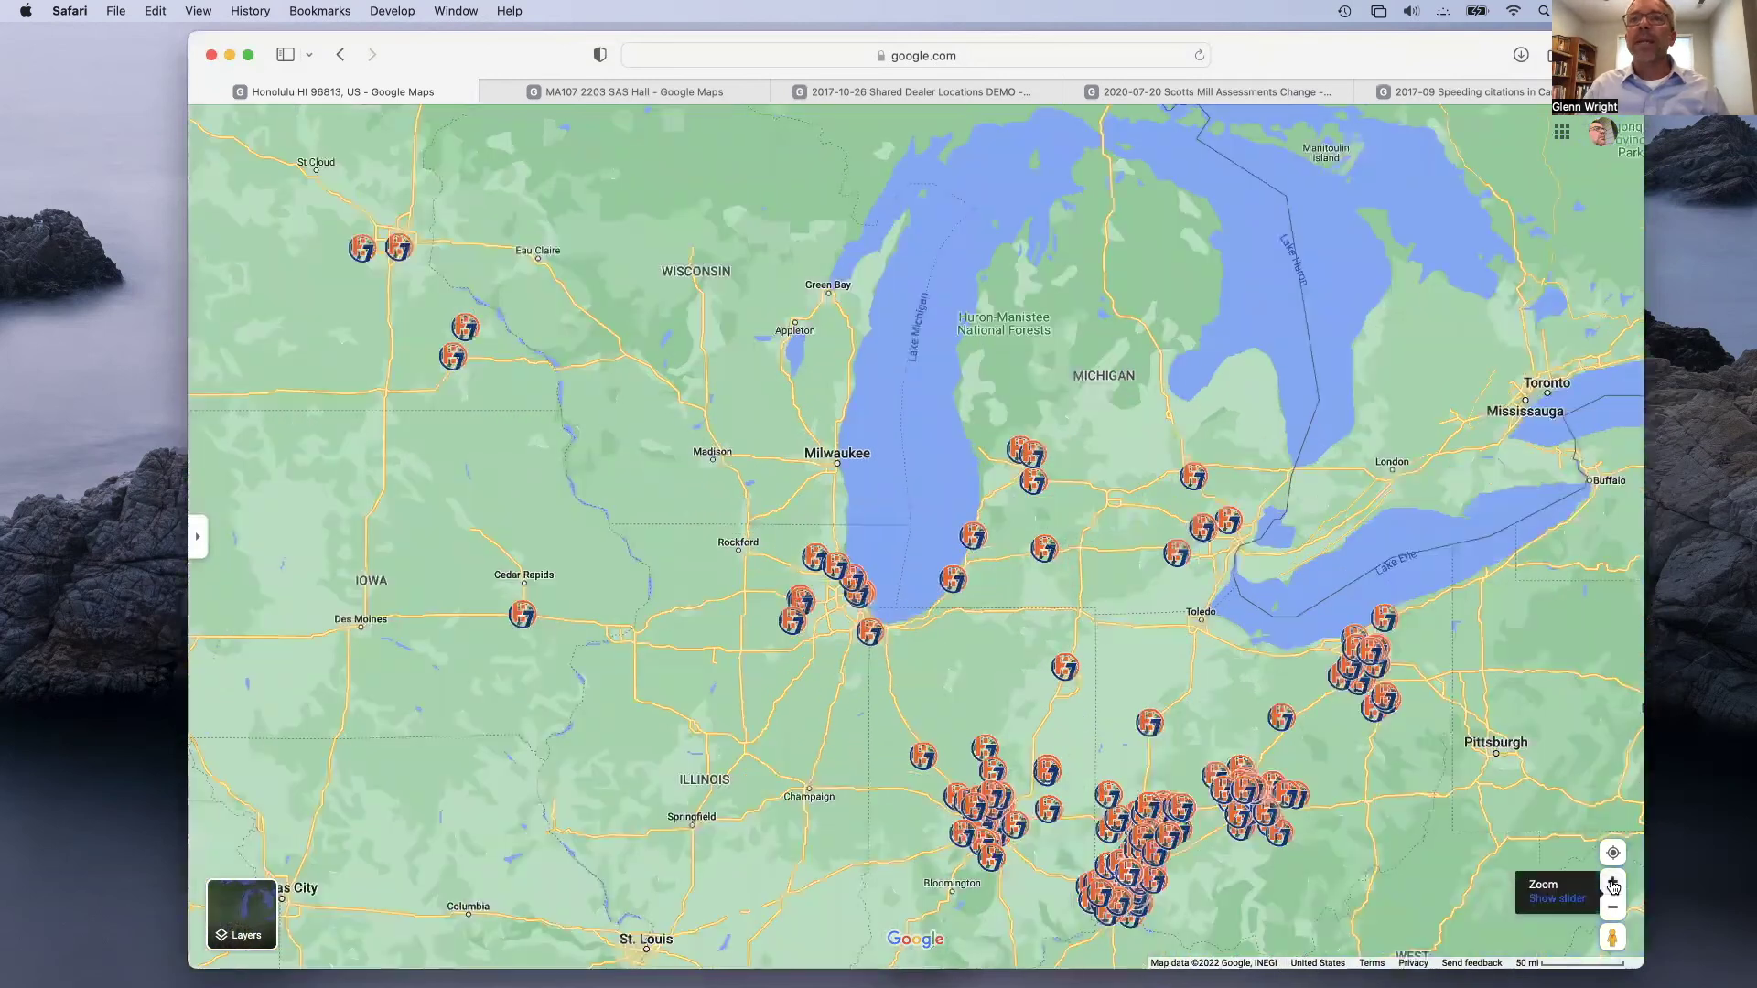
left_click_drag(1042, 588, 1029, 583)
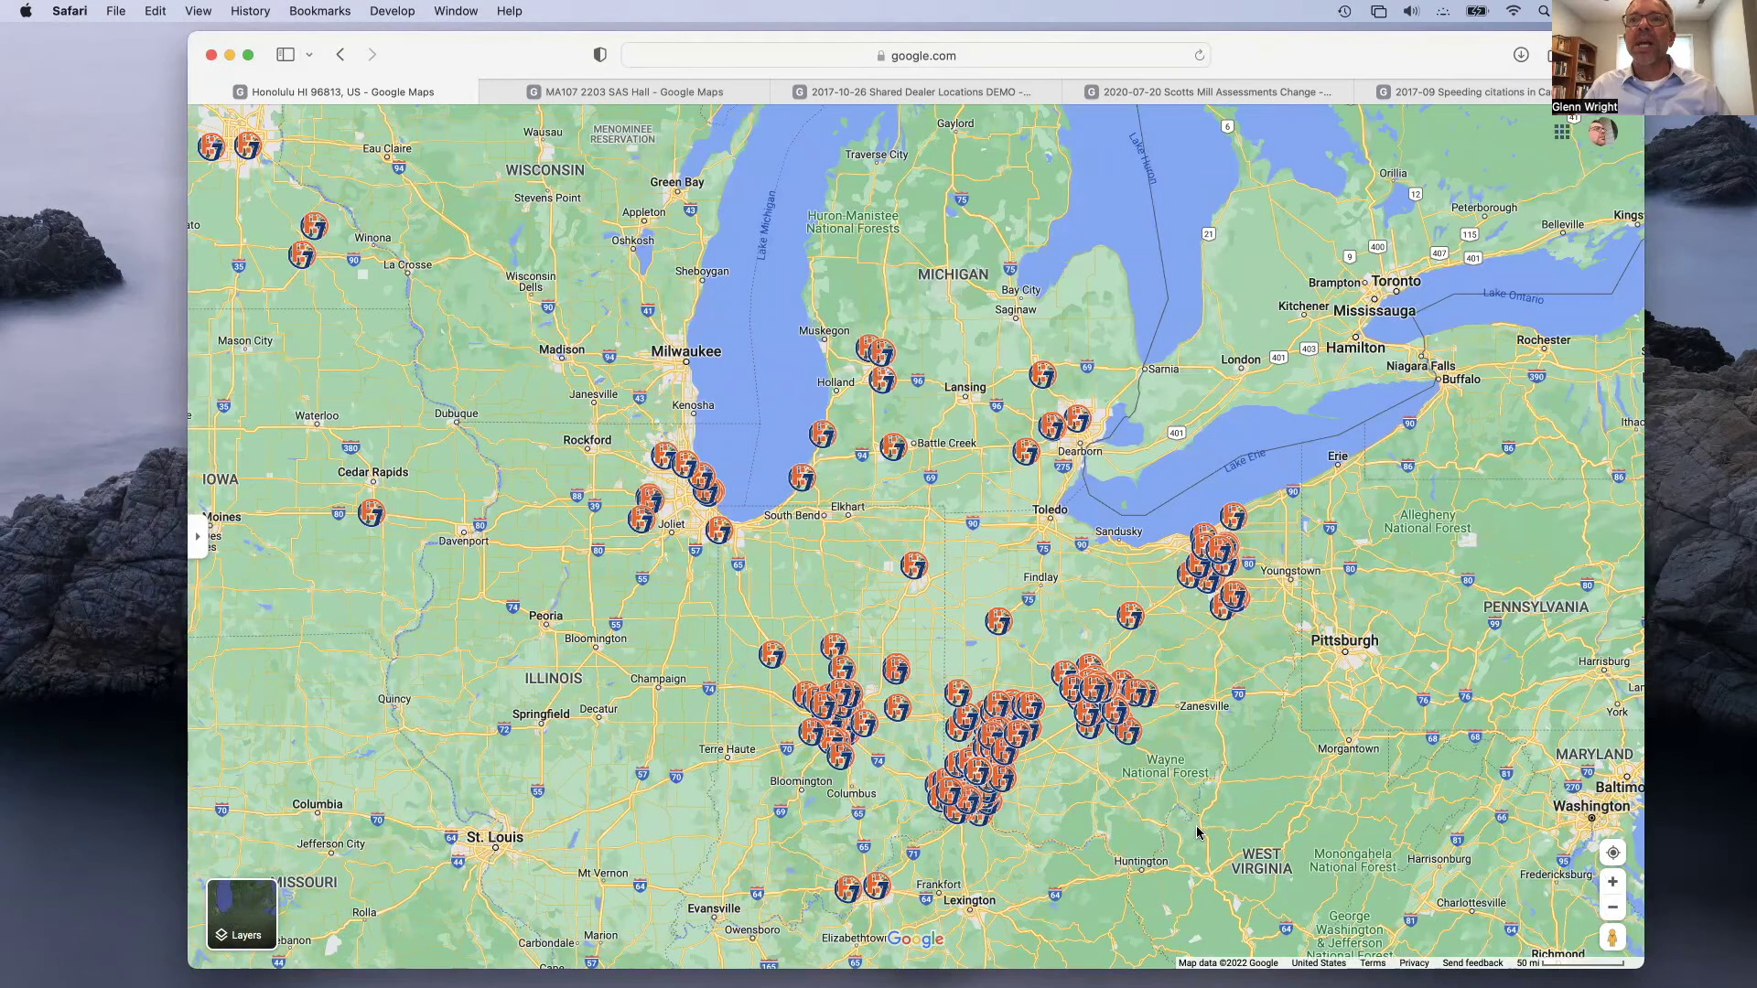
left_click_drag(1197, 828, 1162, 772)
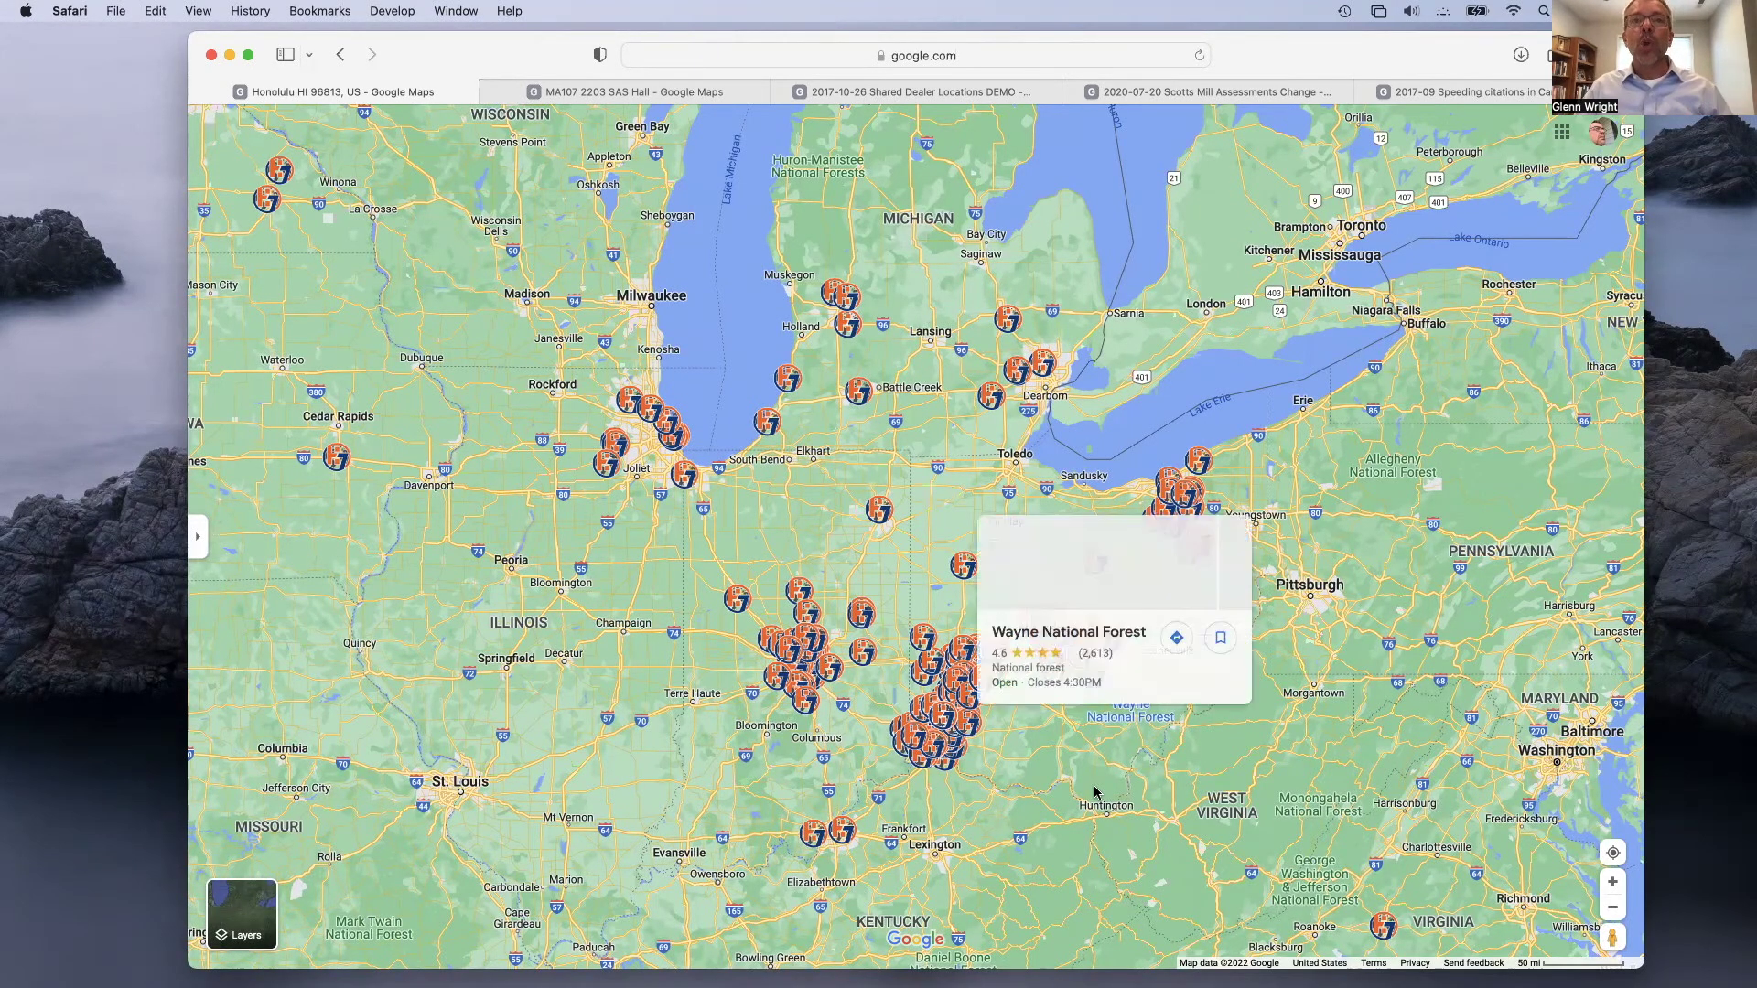
scroll(1150, 763, "down", 3)
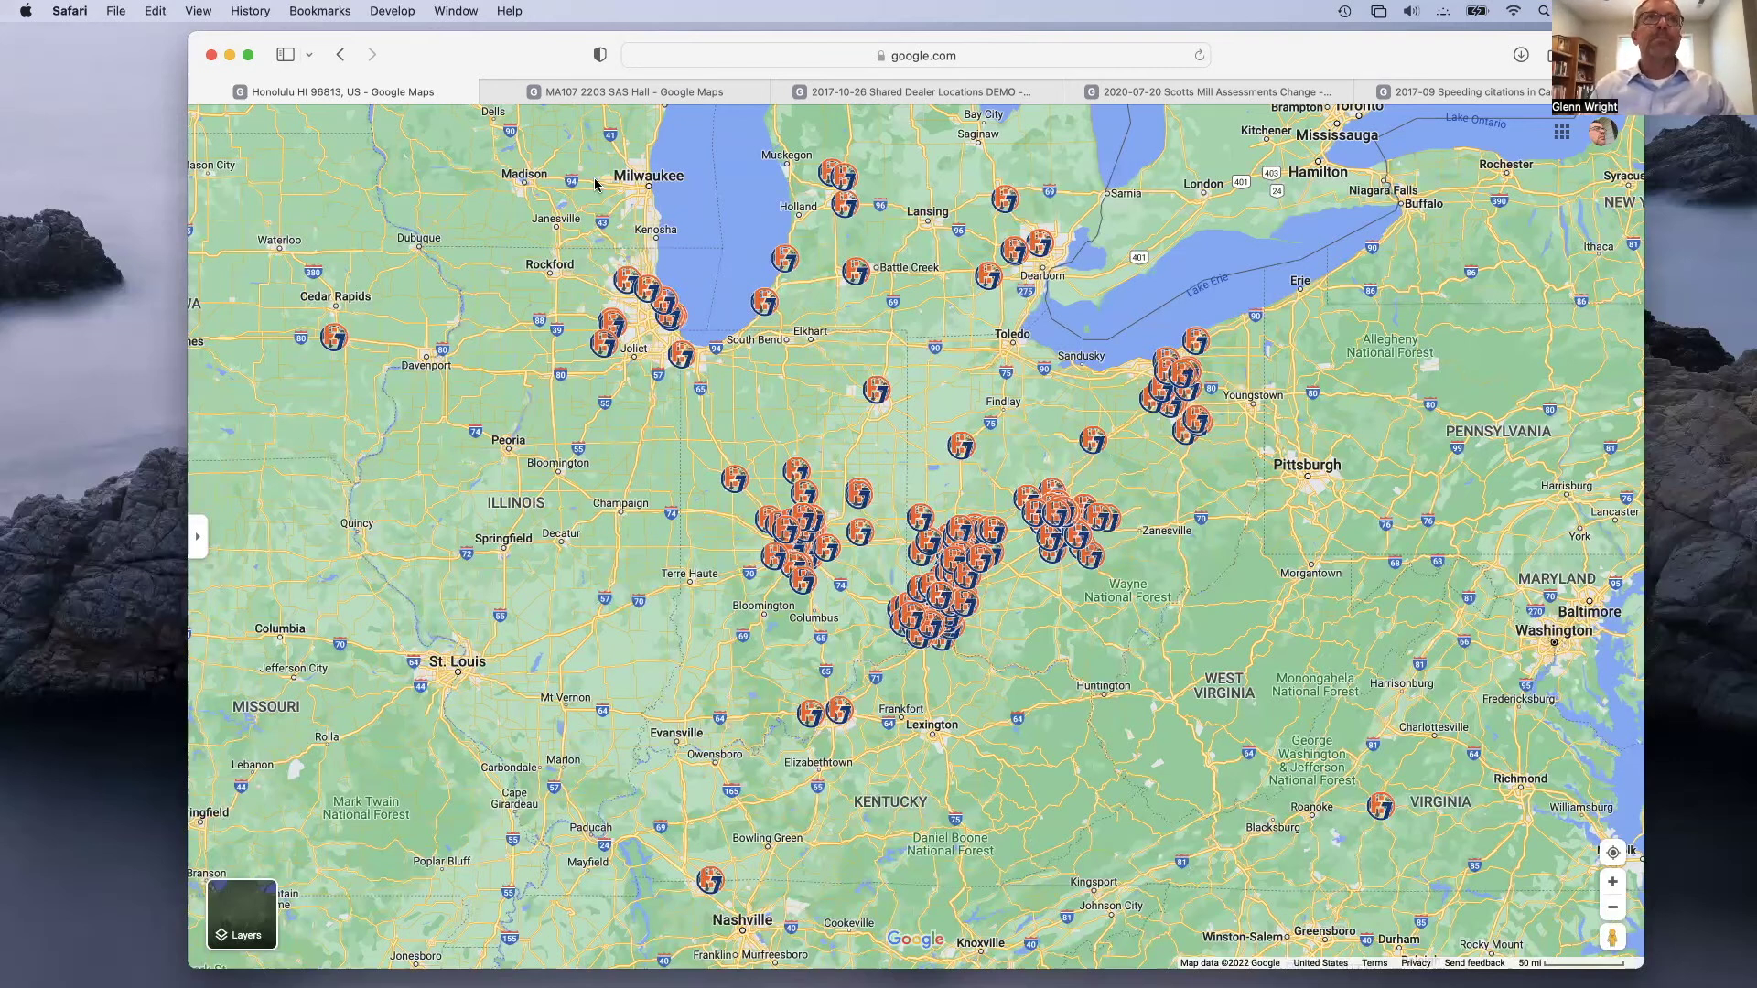
Open the NCSU campus class map and view the details of the USC101 110 Holmes and MA107 2203 SAS Hall markers.
left_click(626, 97)
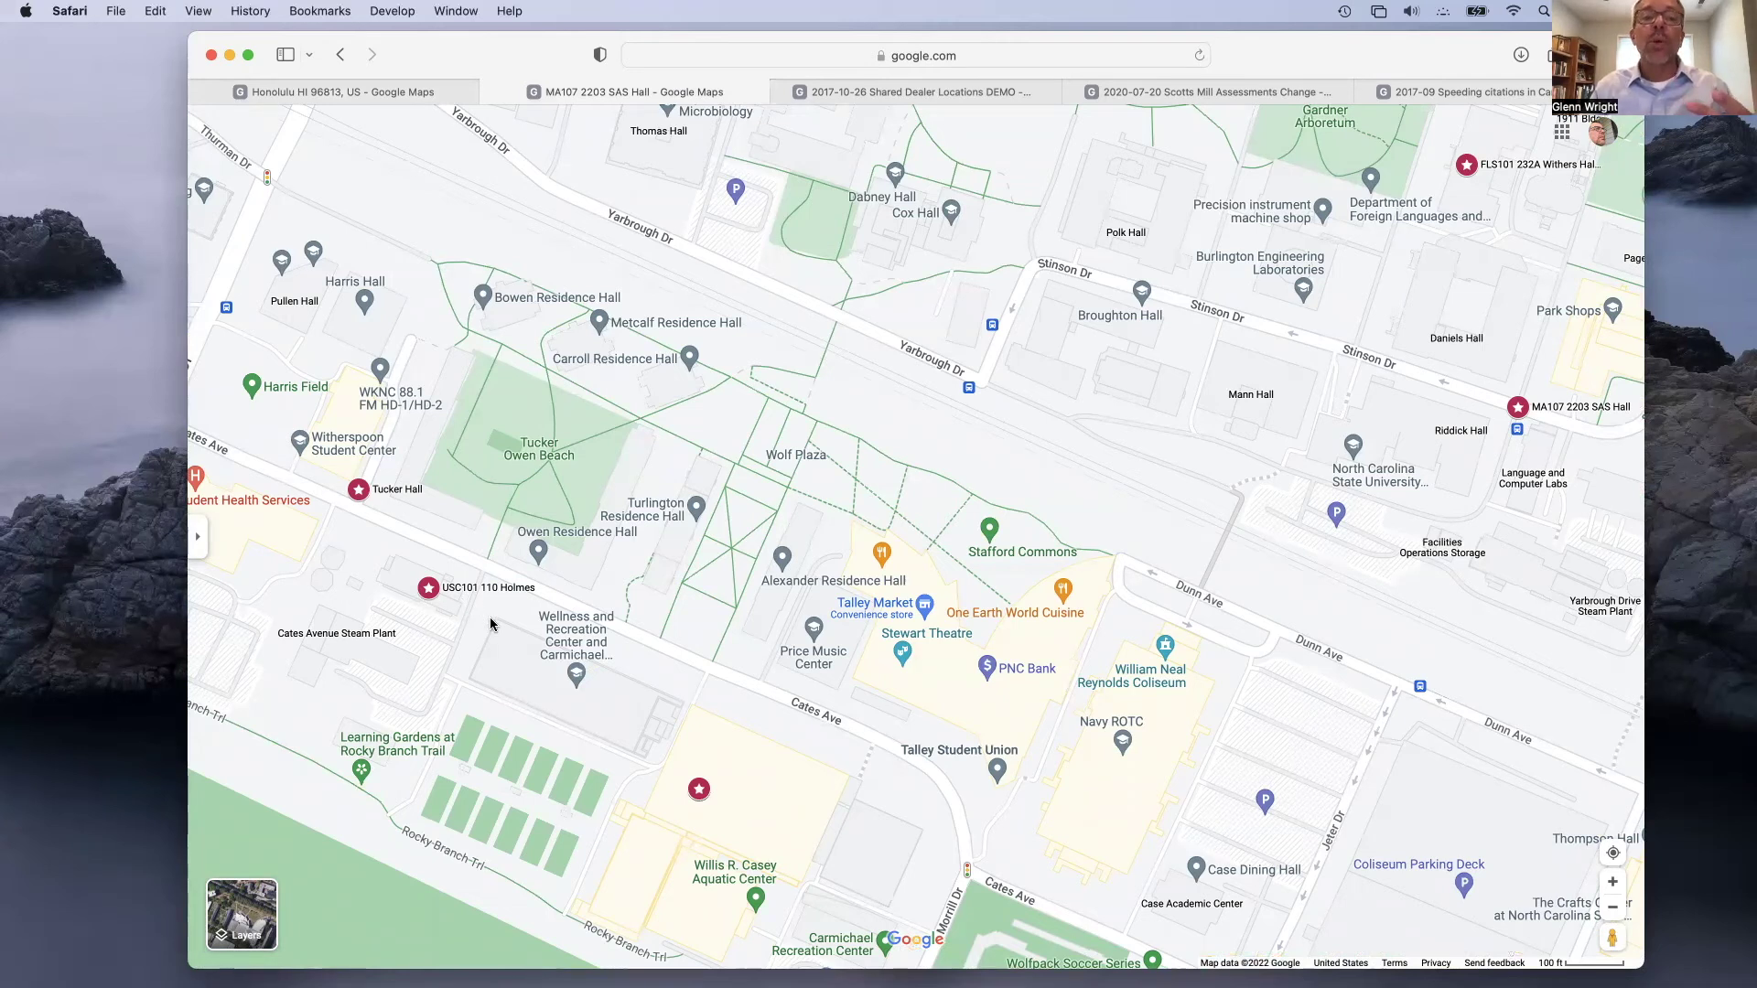
left_click(467, 593)
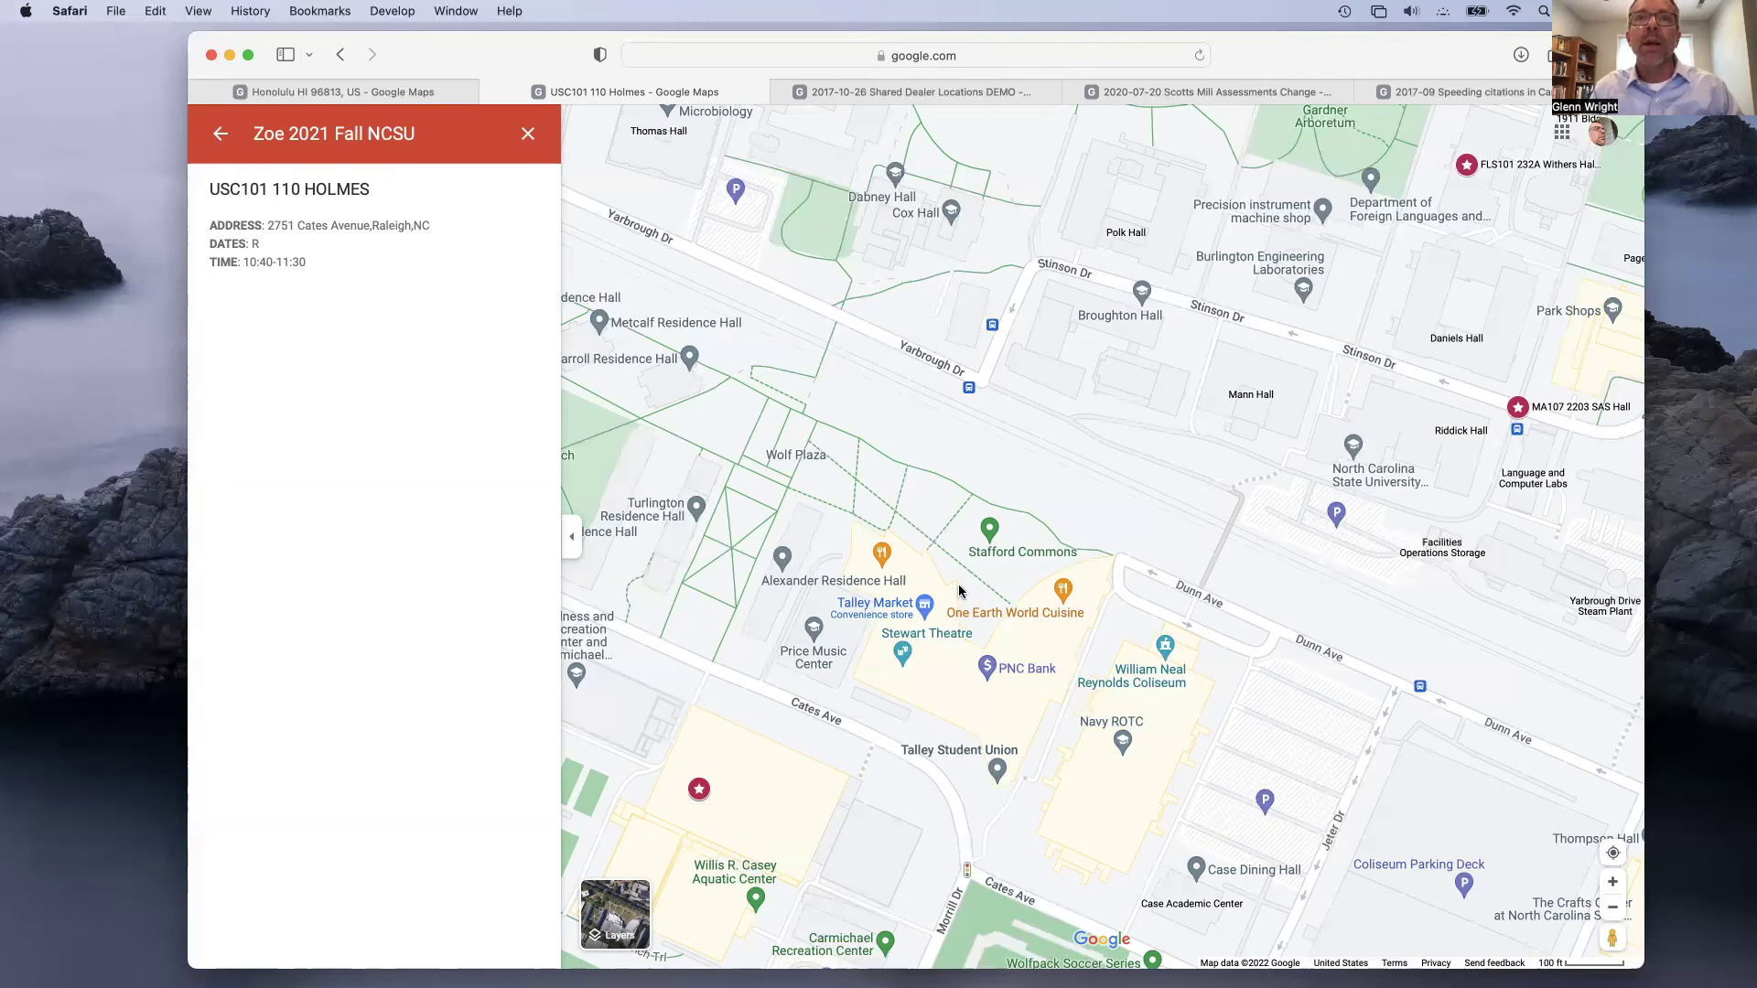
left_click(1517, 406)
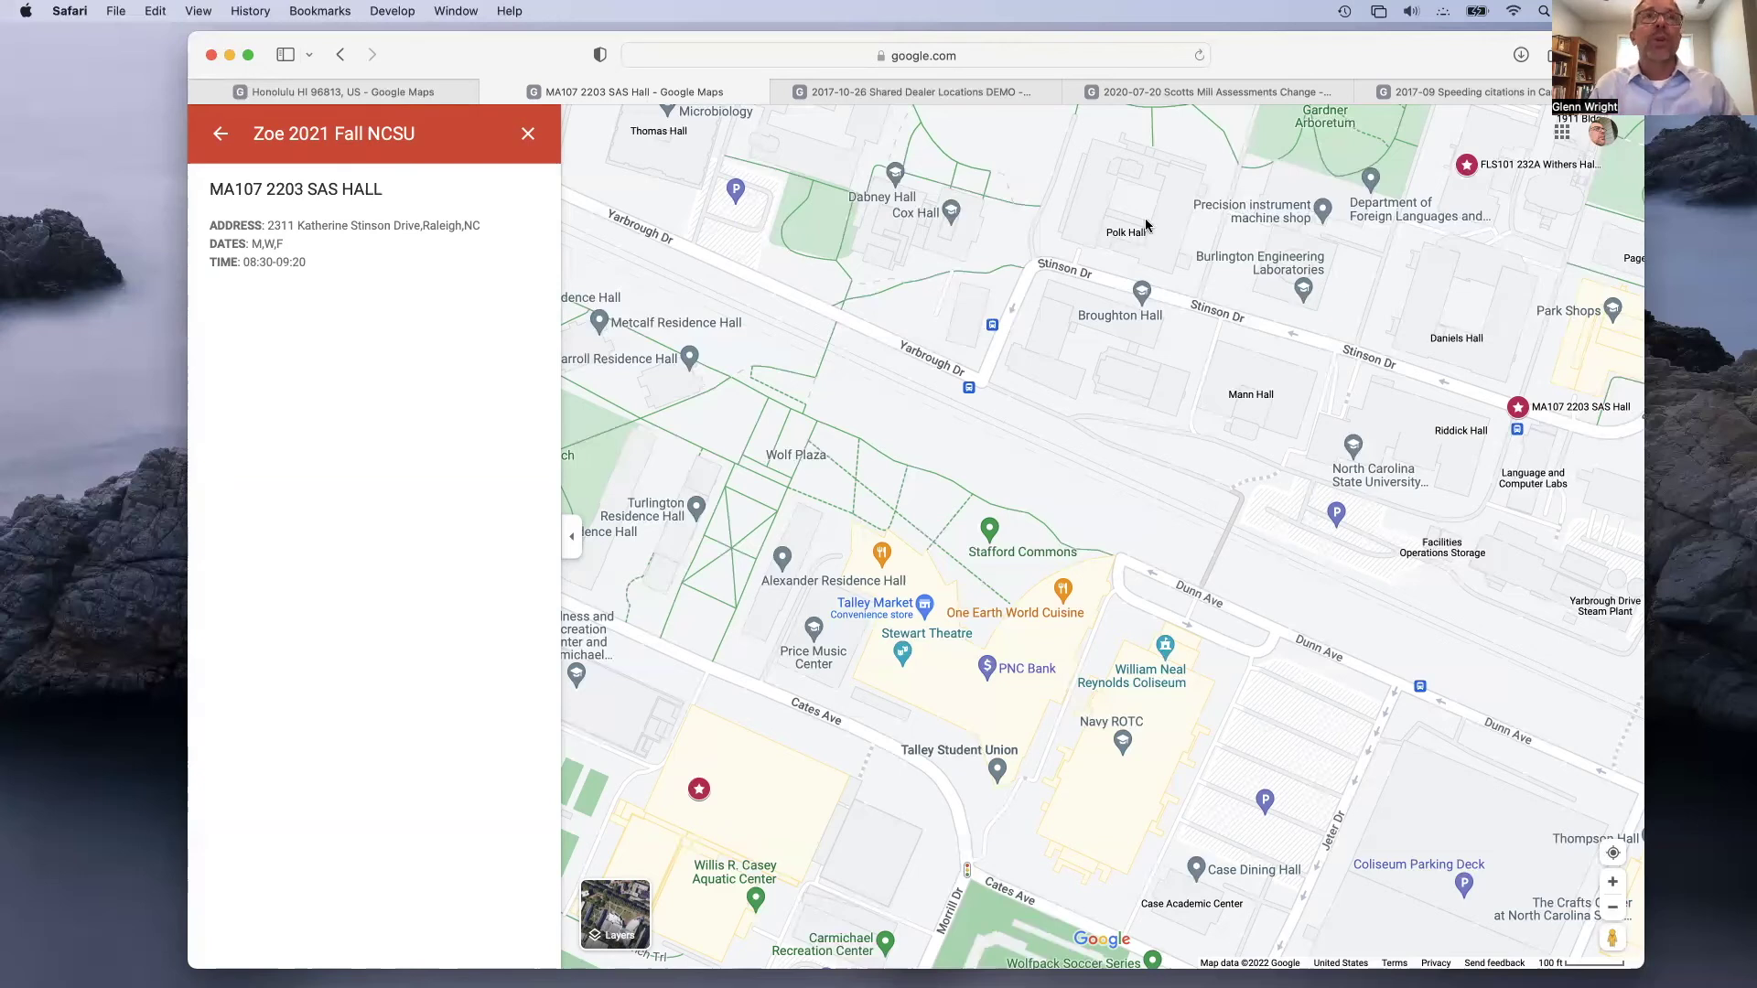
View the 2017-10-26 Shared Dealer Locations DEMO map and the 2020-07-20 Scotts Mill Assessments Change map.
left_click(900, 95)
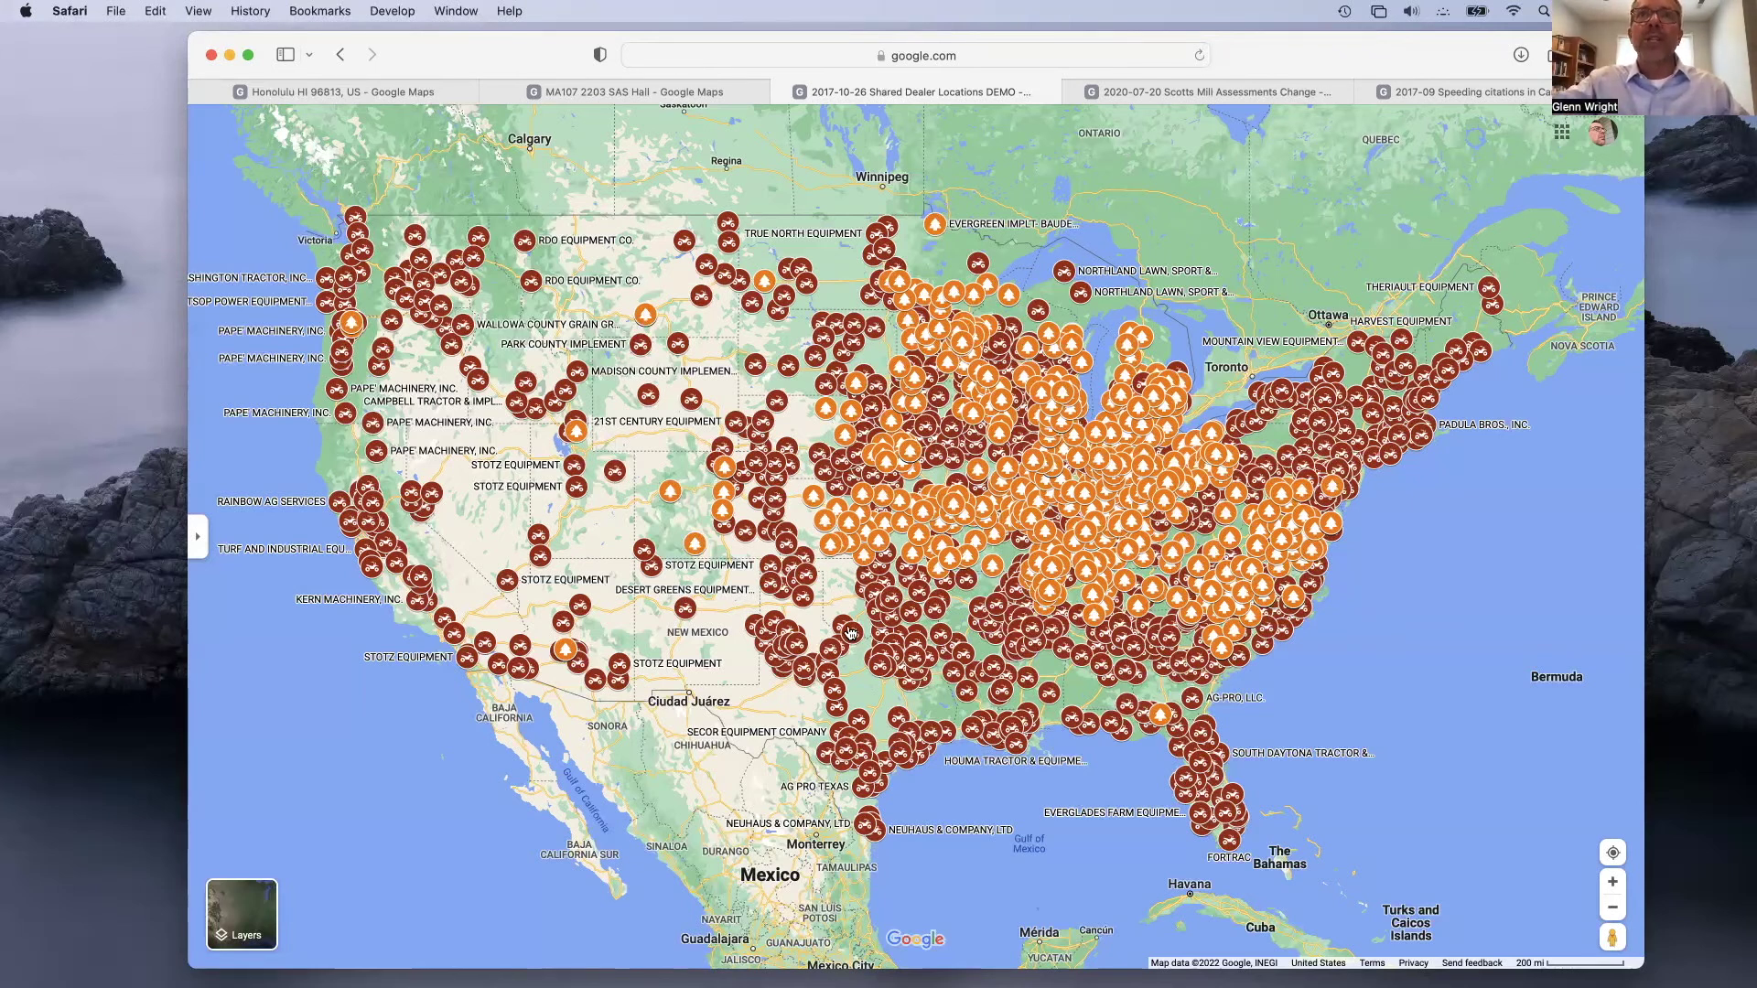
left_click(1198, 96)
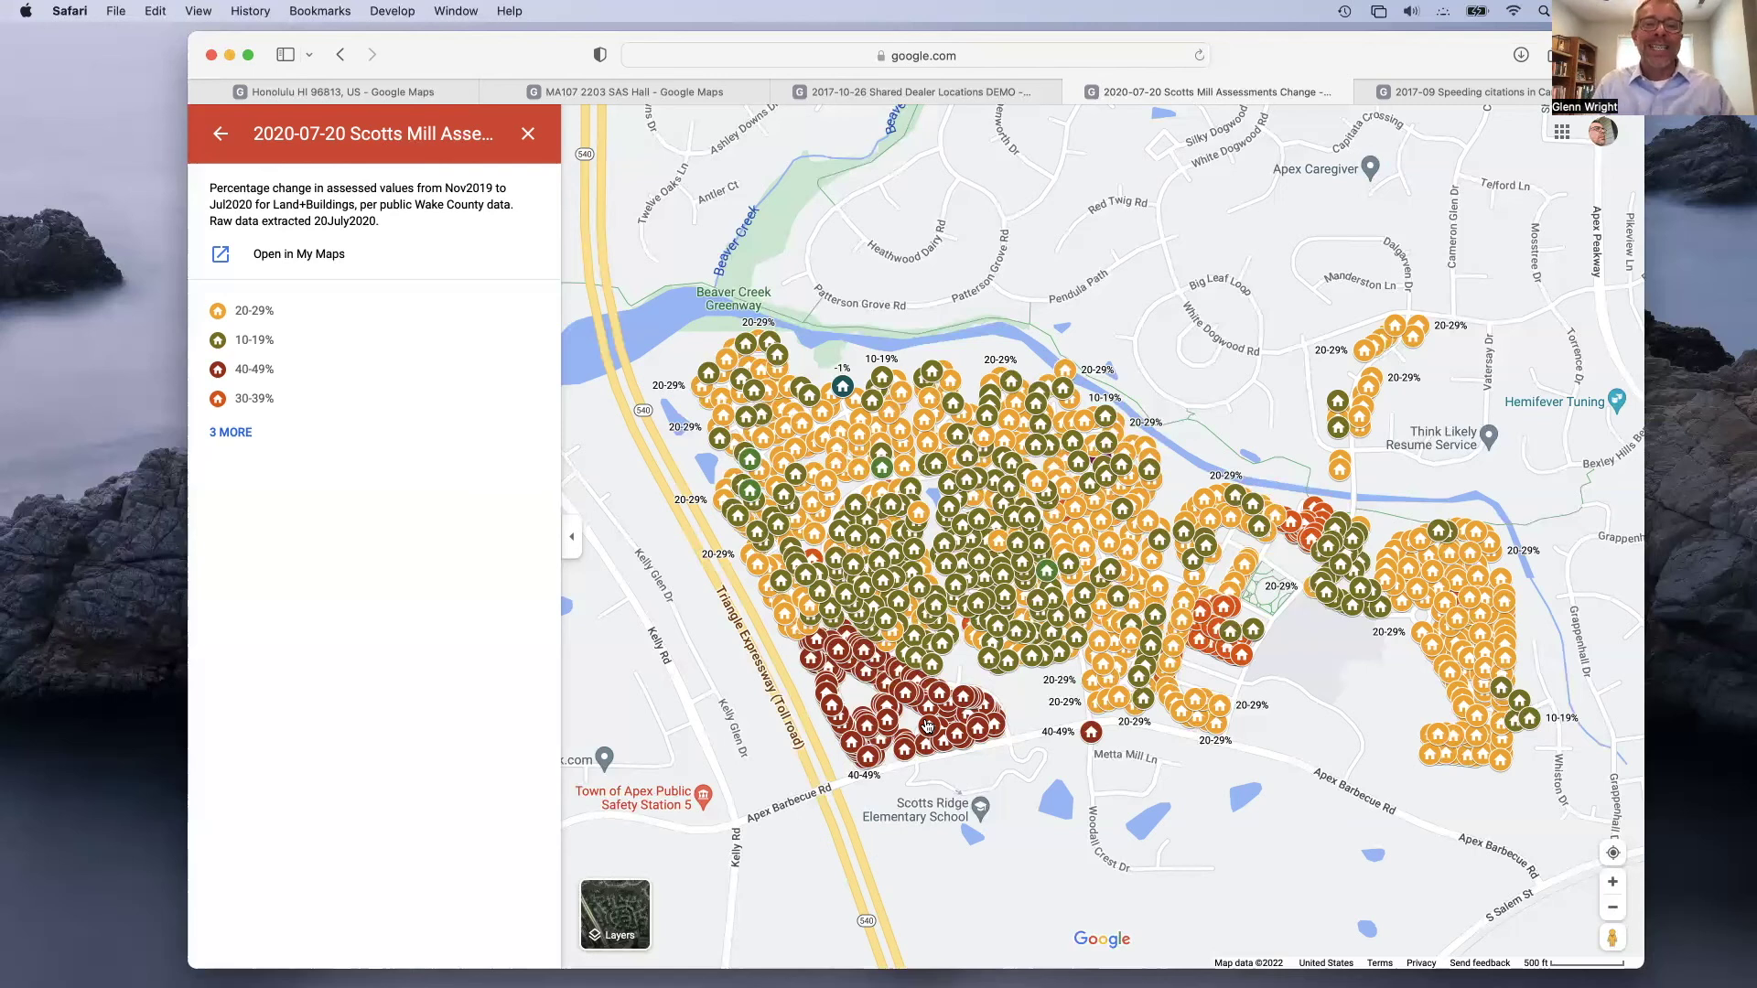
Open the 2017-09 Speeding citations map and take a closer look at the Cary area.
left_click(1482, 97)
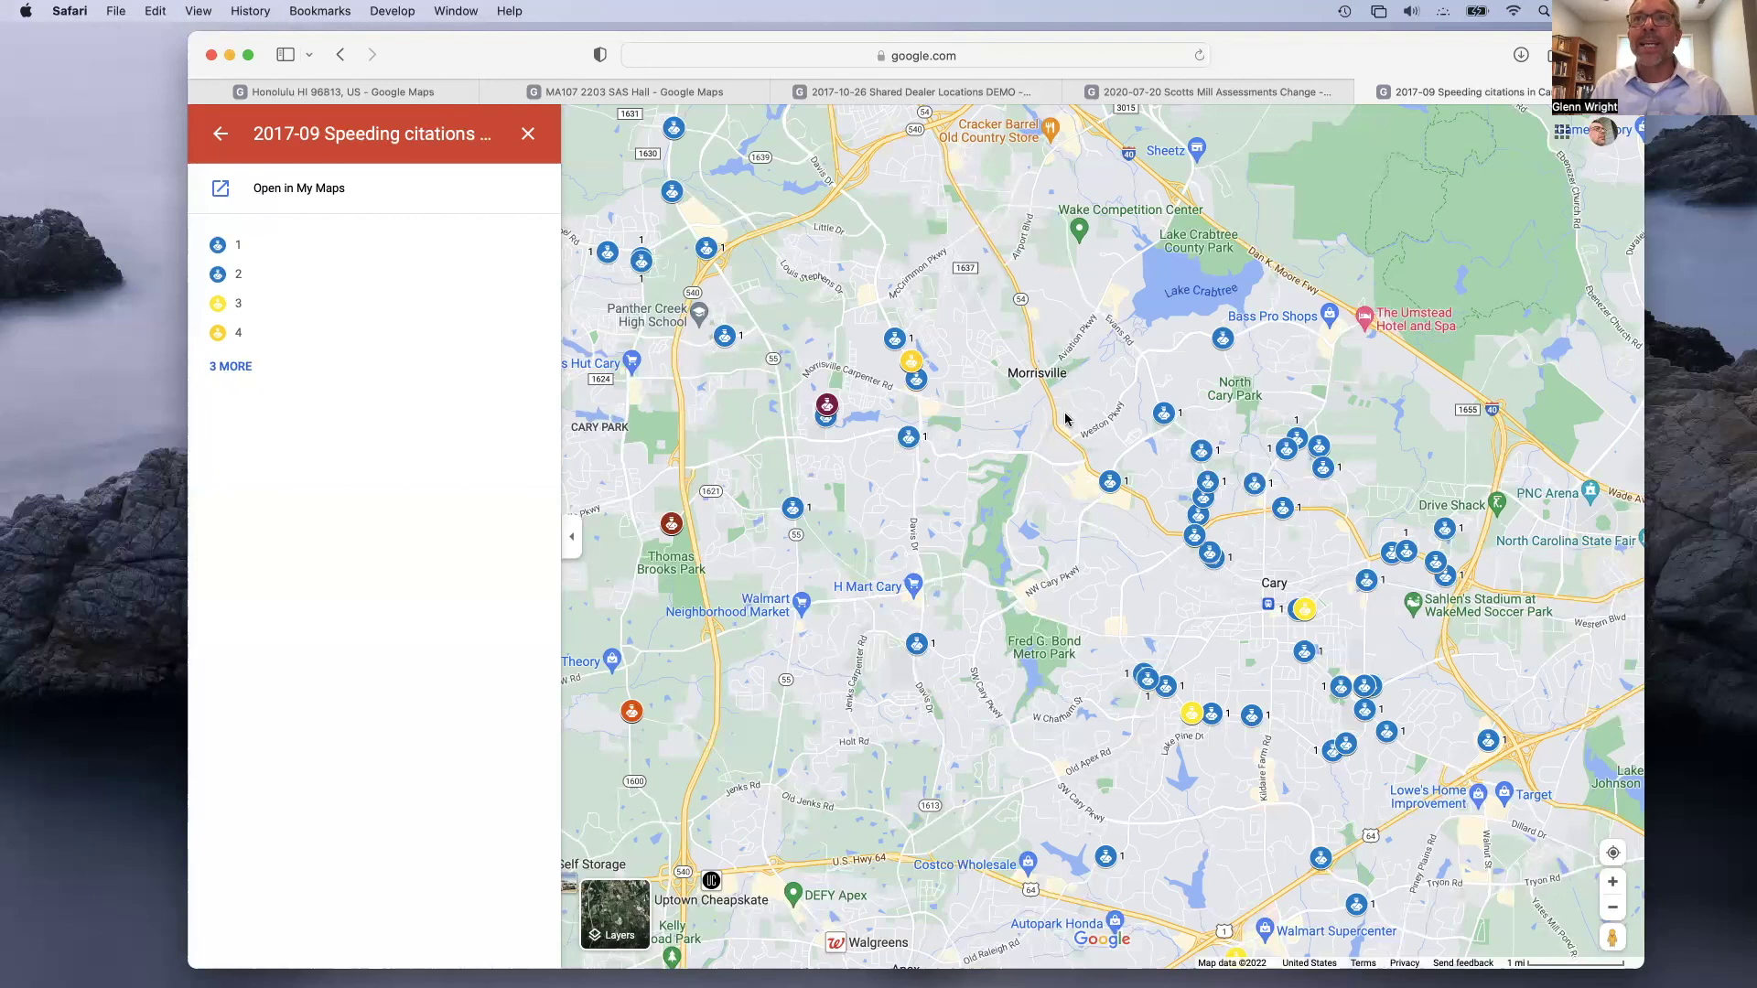
left_click(1159, 582)
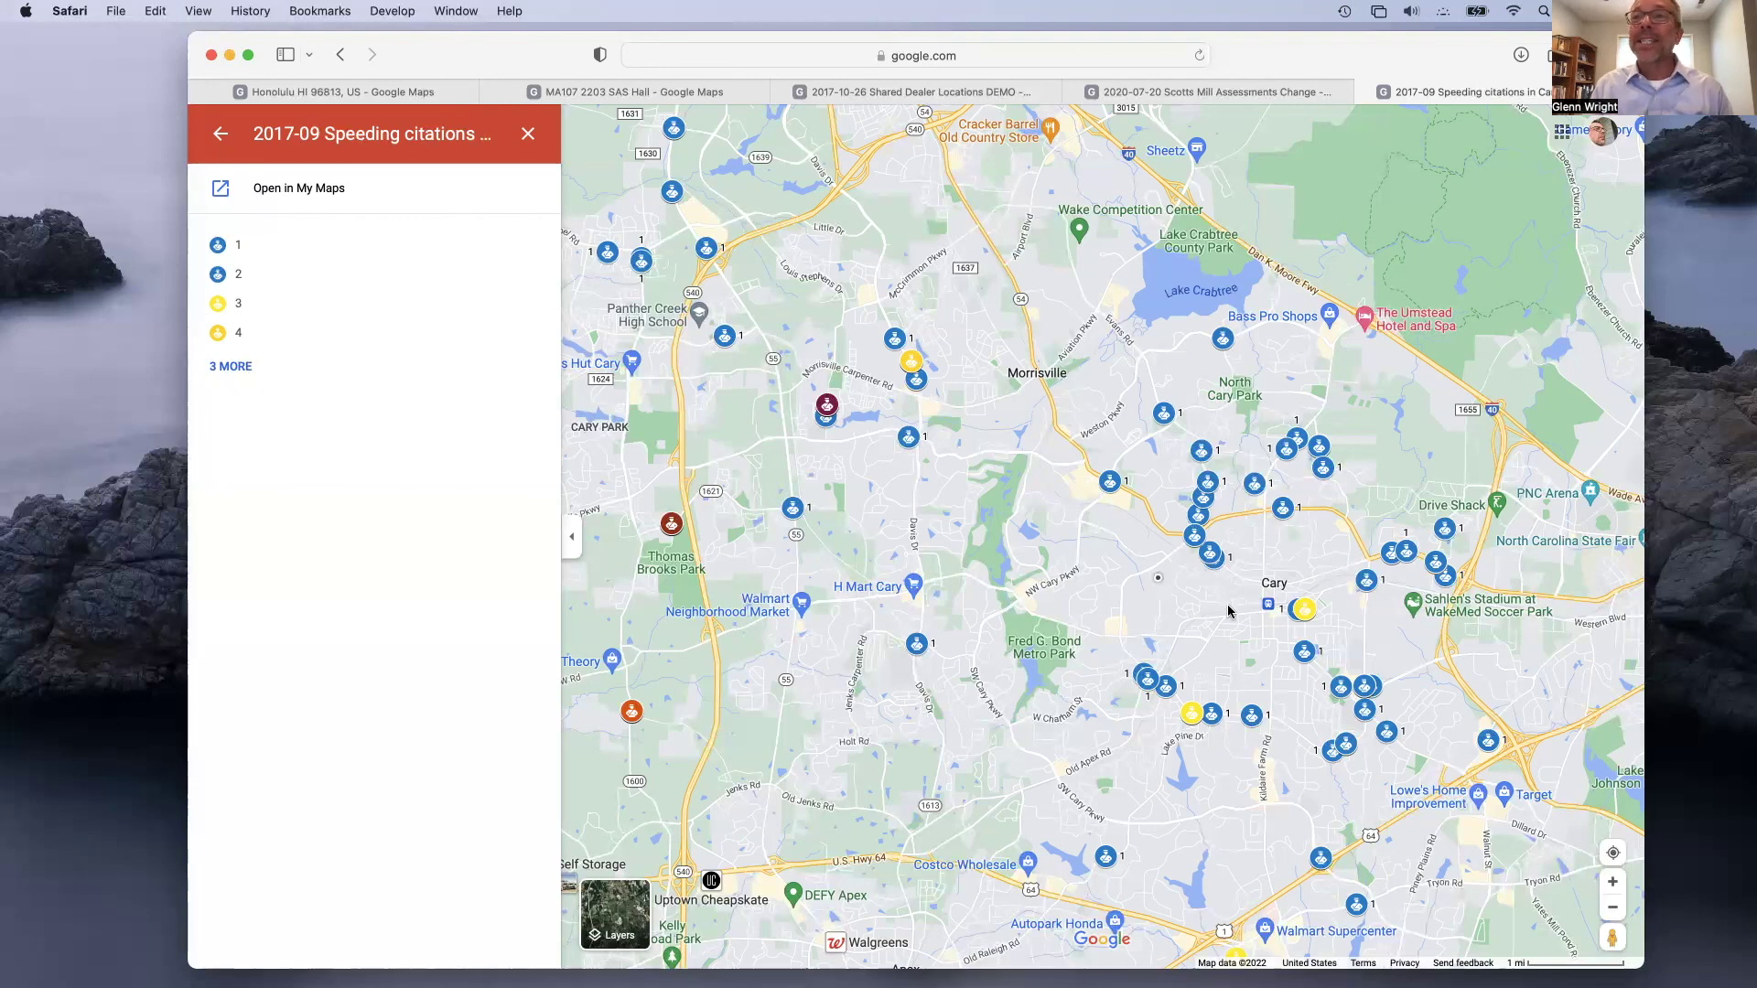
left_click(1610, 881)
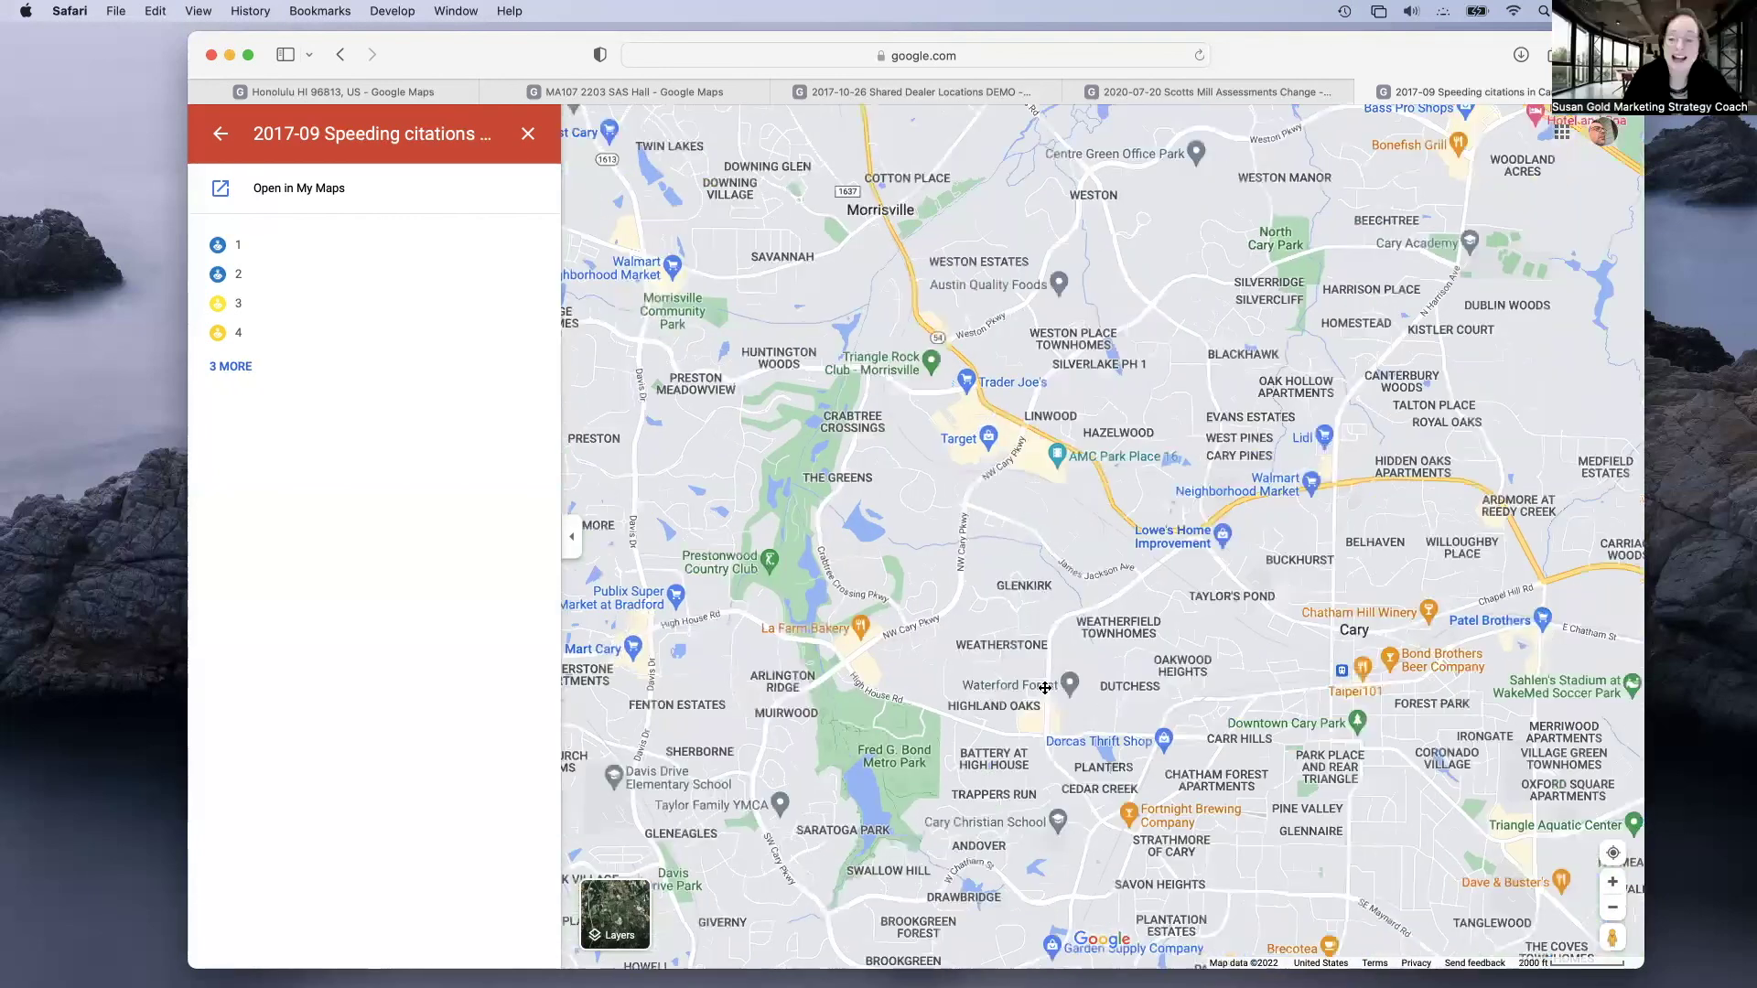
left_click_drag(1045, 687, 938, 692)
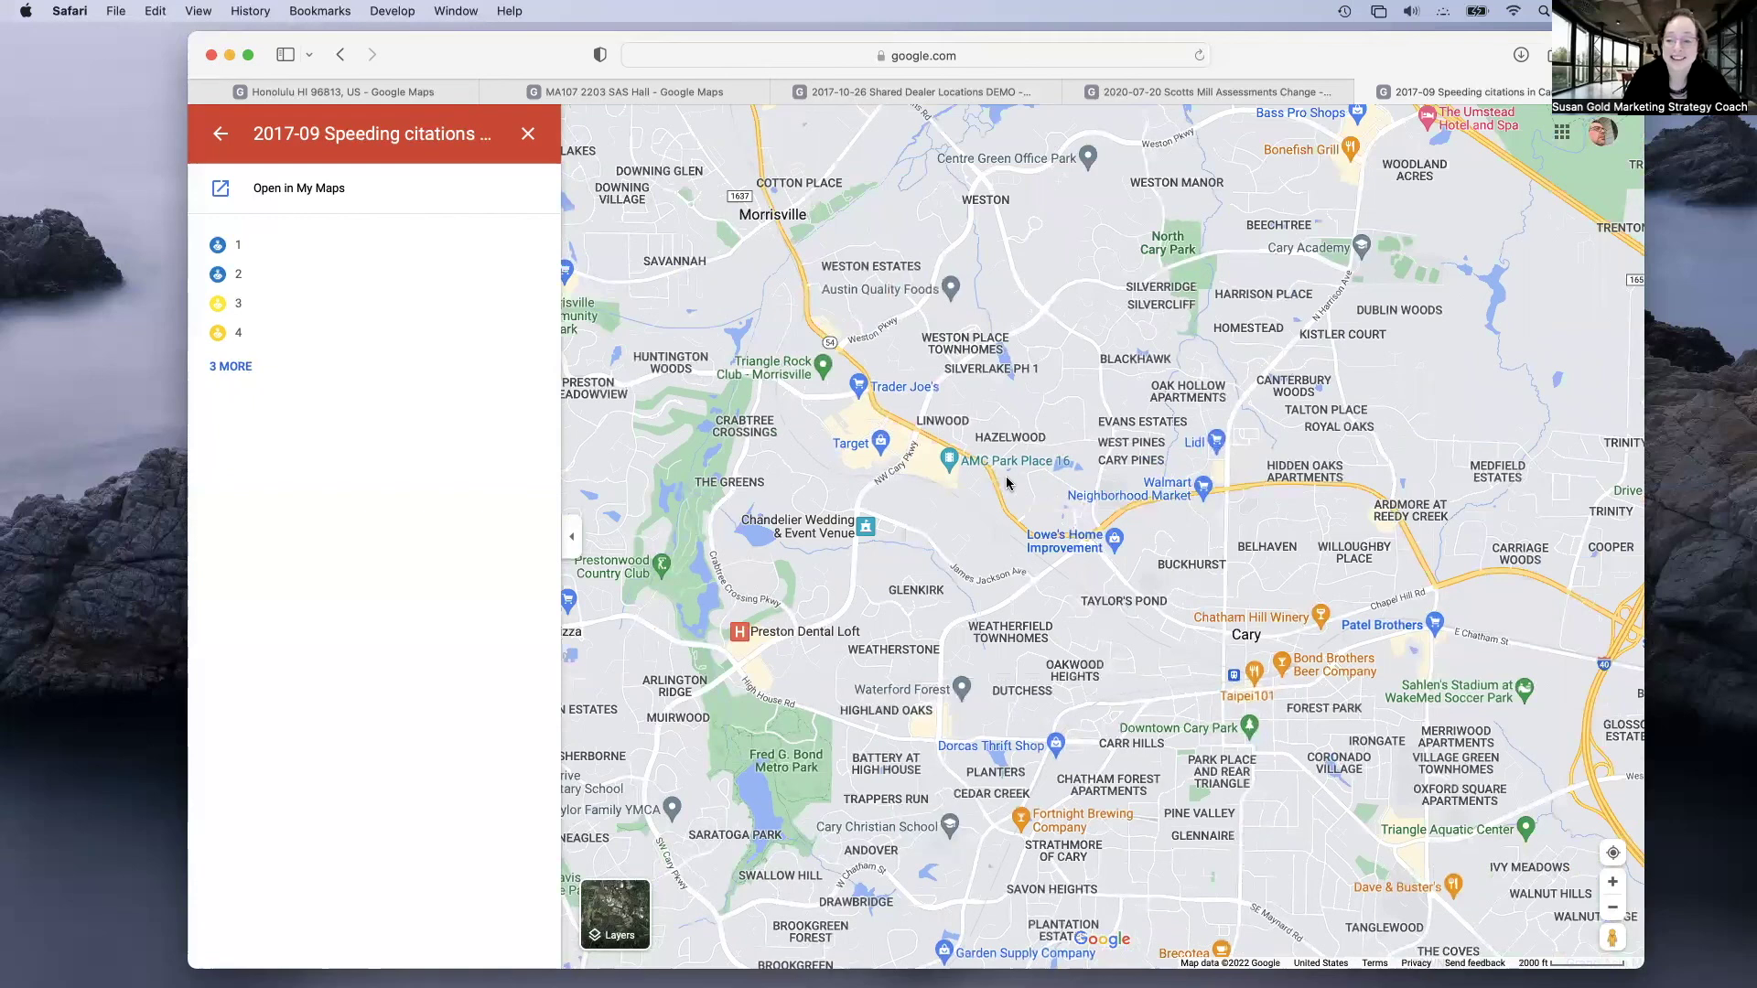
View the wider Cary area in satellite imagery, then return to the standard road map.
left_click(629, 912)
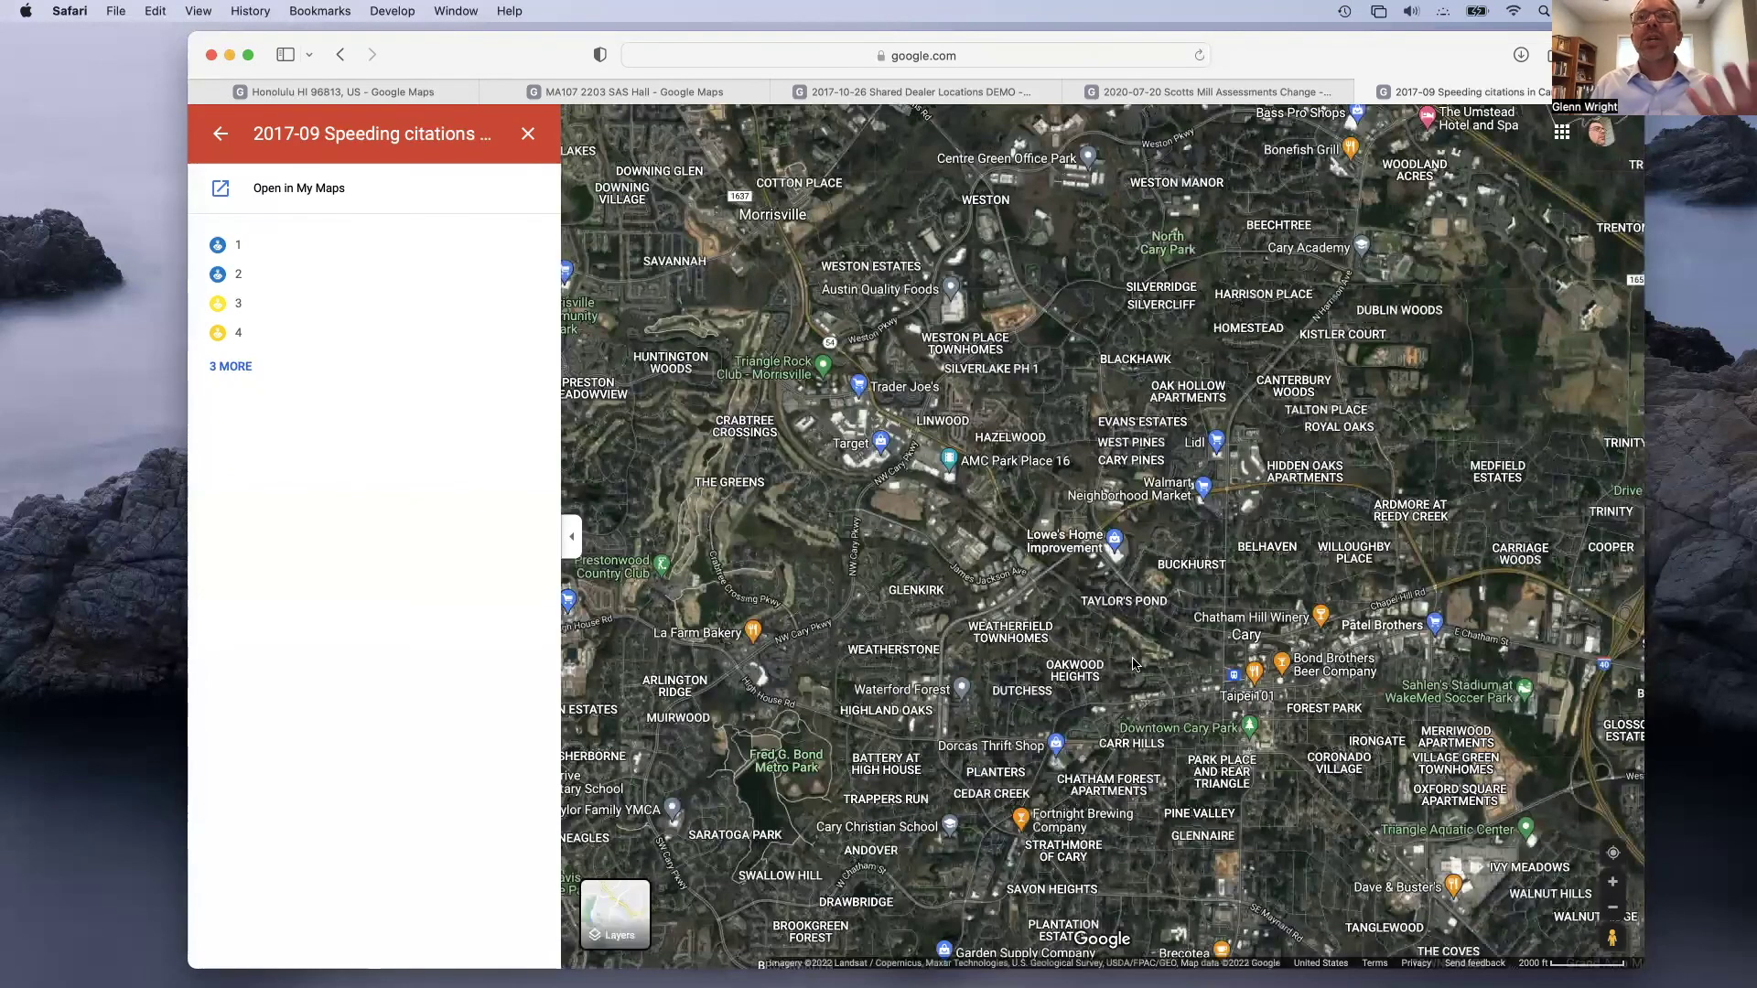
left_click(1613, 908)
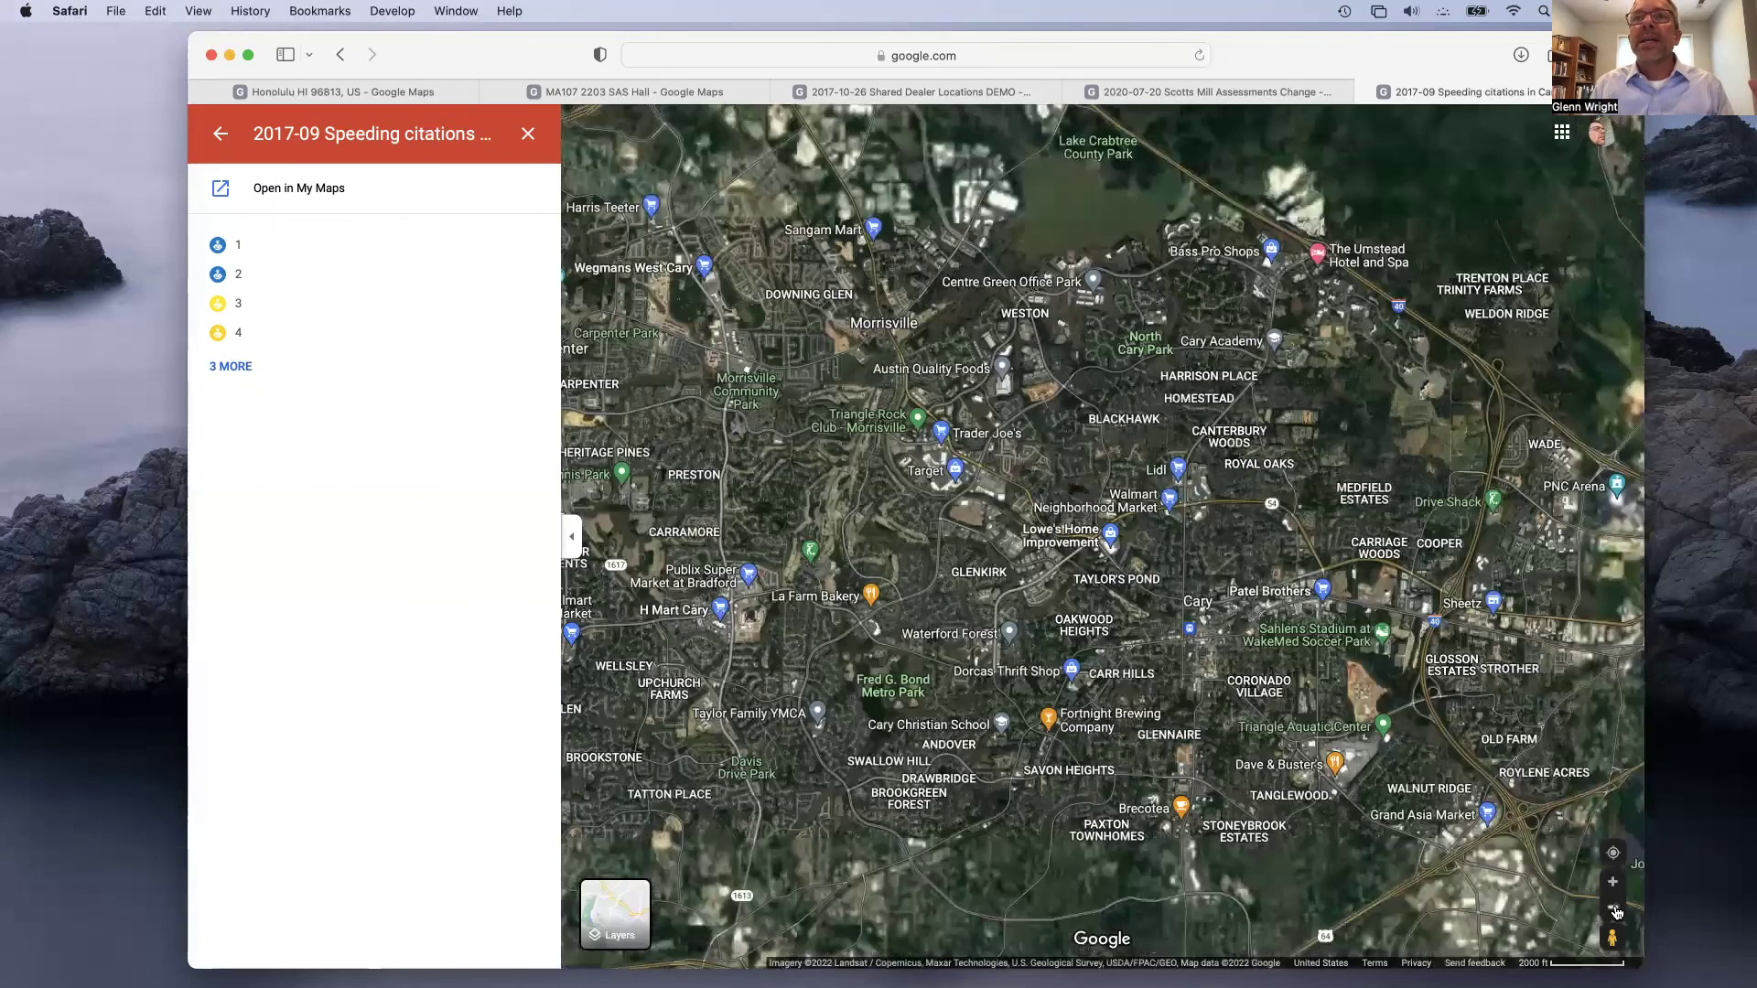
left_click(1613, 909)
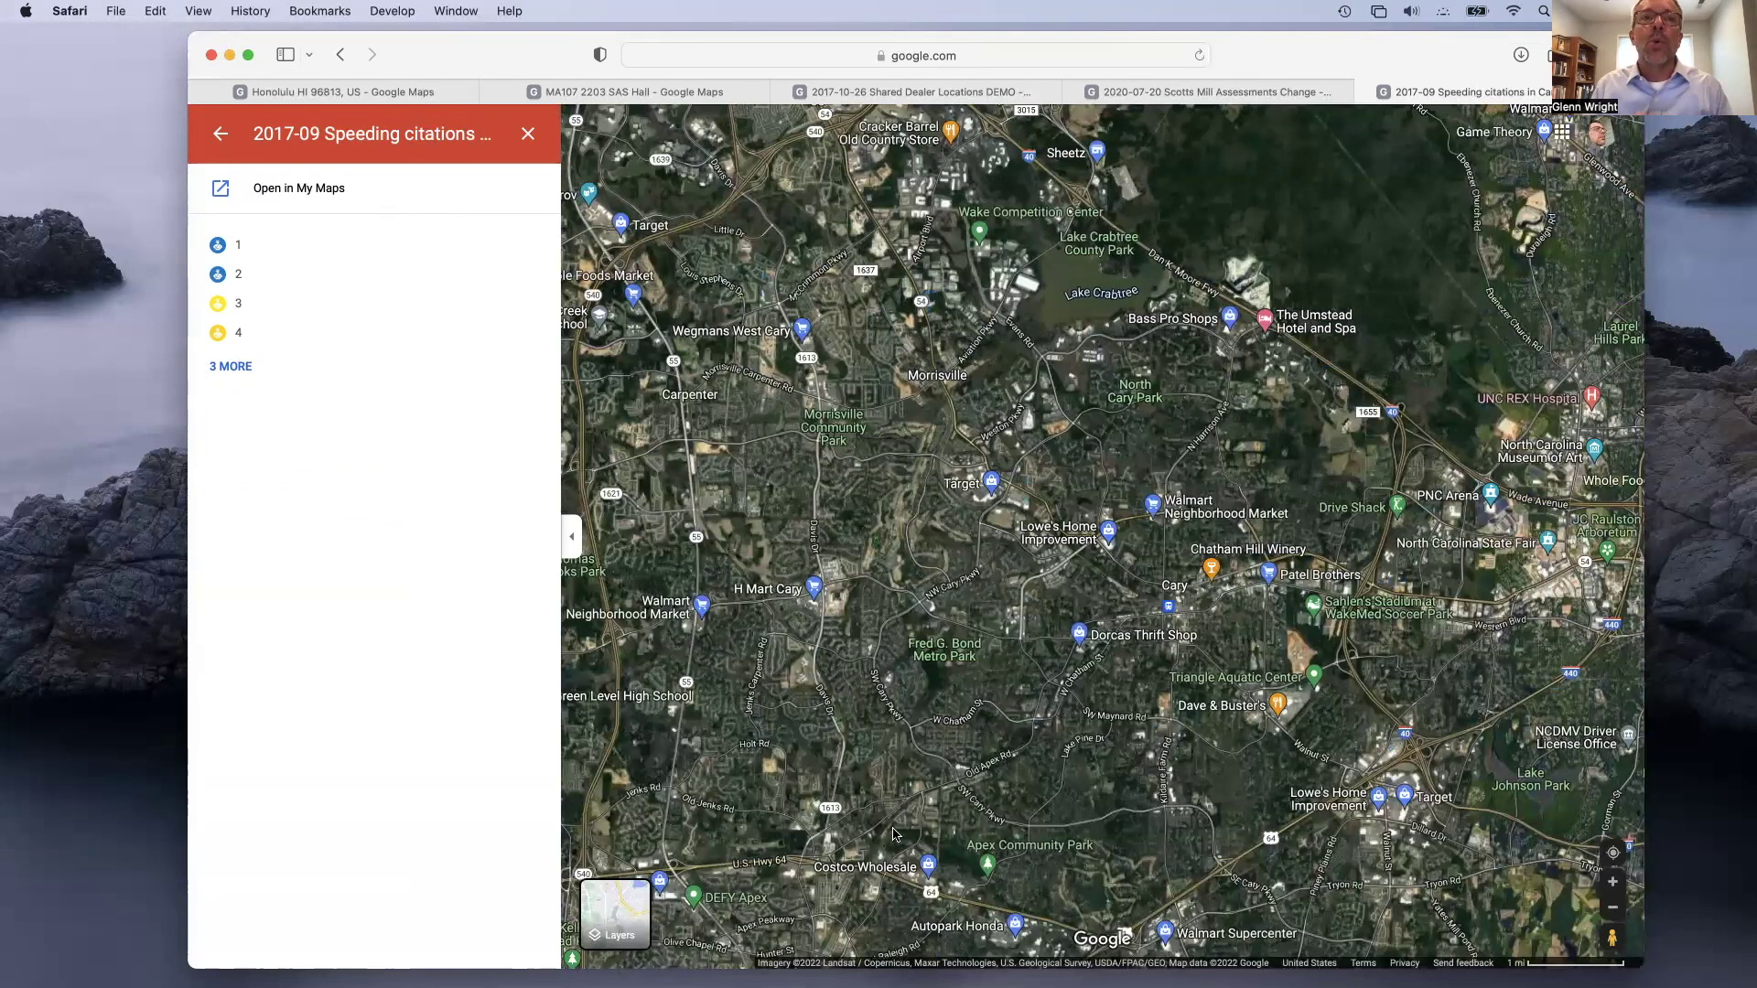
left_click(628, 915)
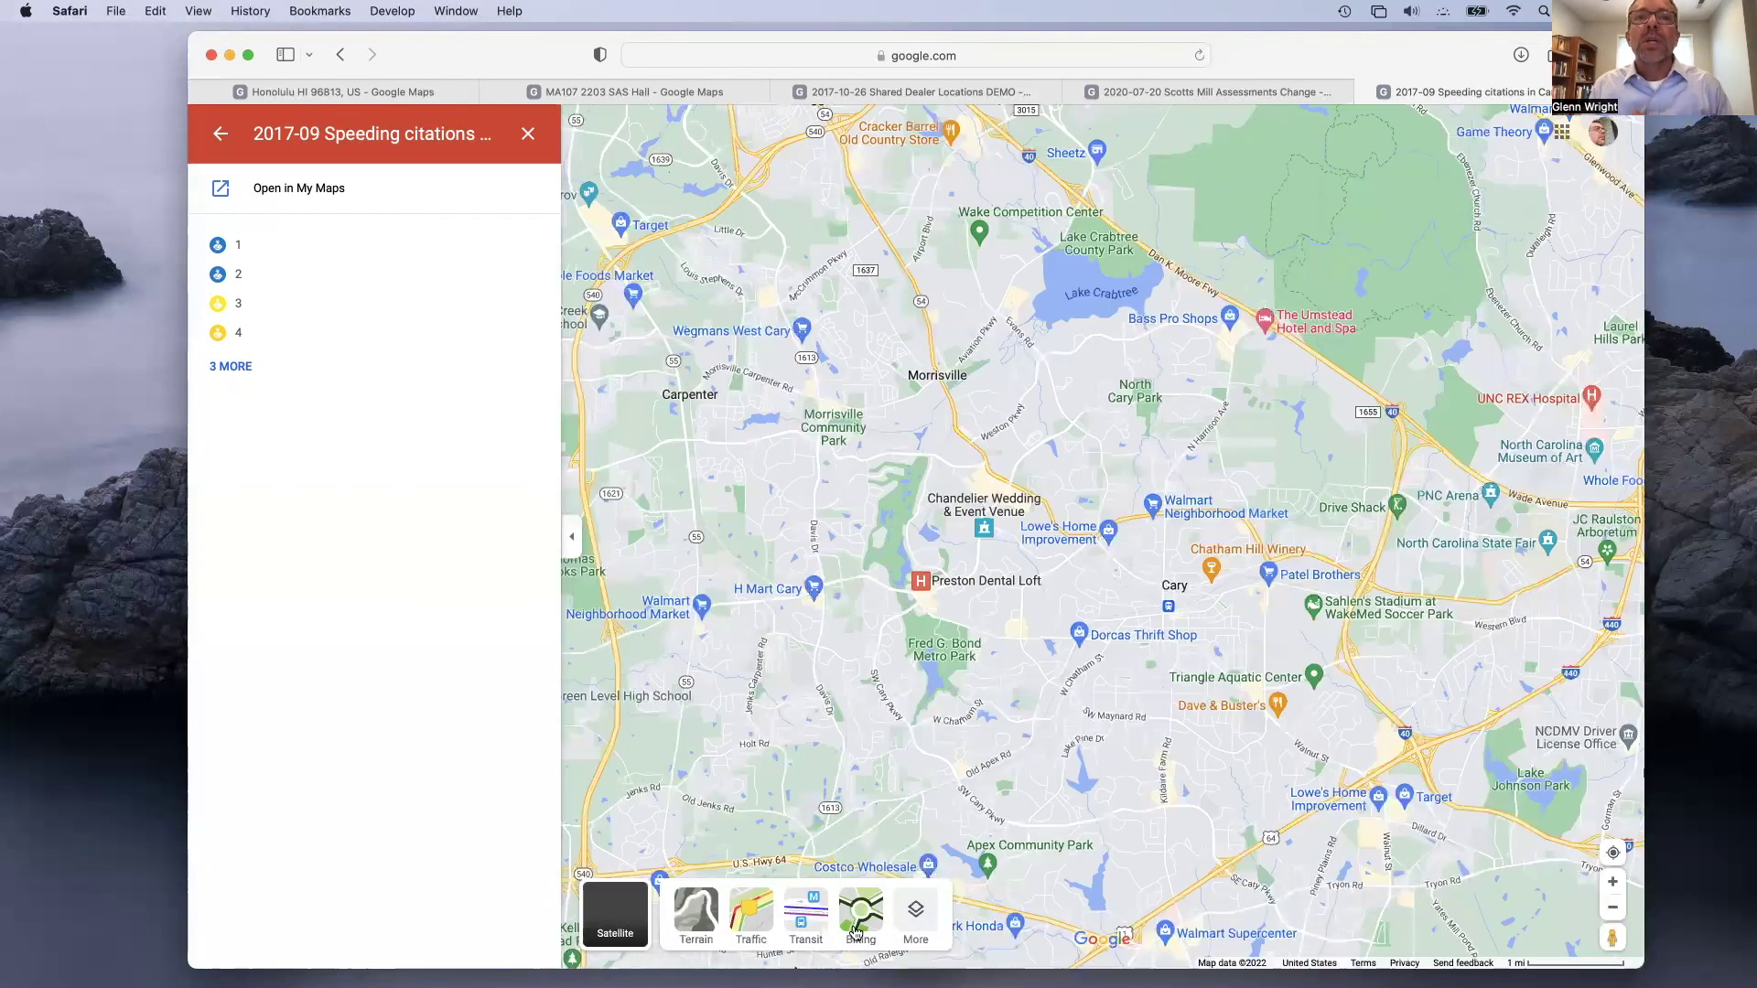